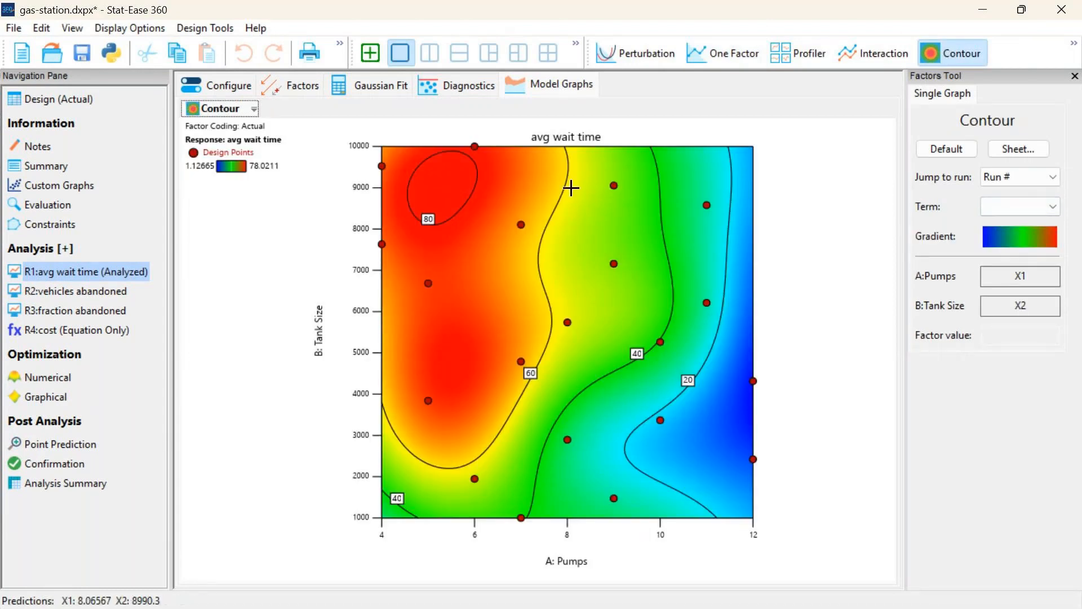
Remove all contour lines from the avg wait time plot by setting the contours to Manual mode with no levels
right_click(590, 207)
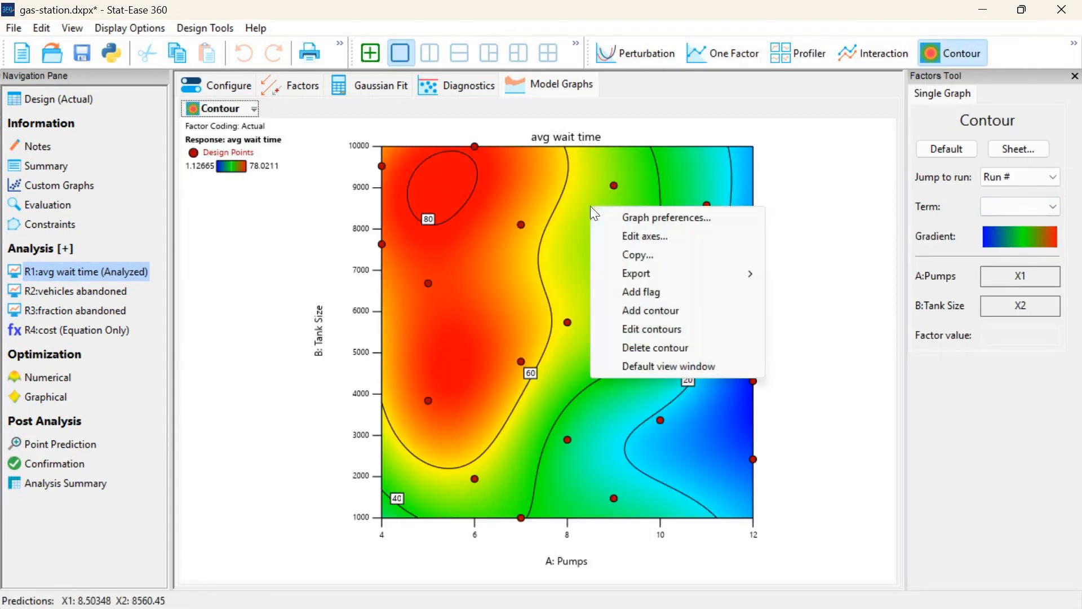
mouse_move(665, 266)
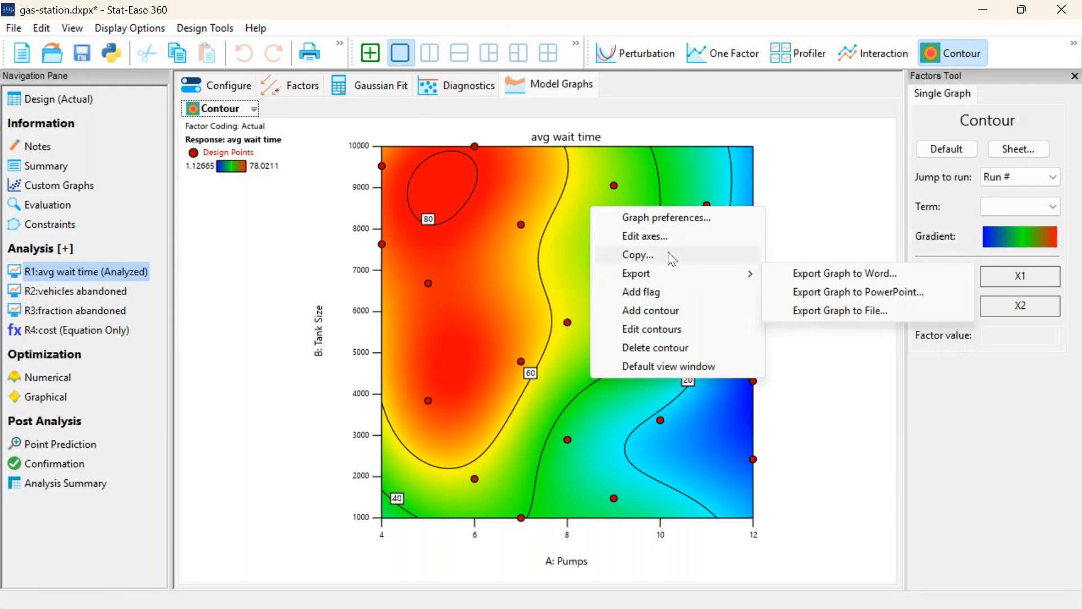
click(679, 327)
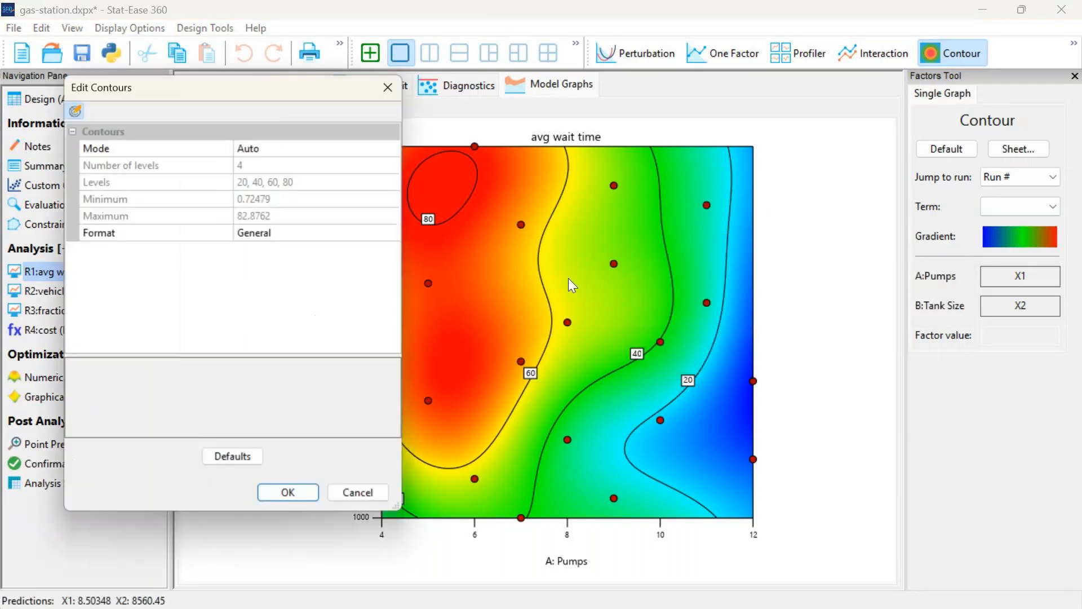
click(264, 148)
click(265, 181)
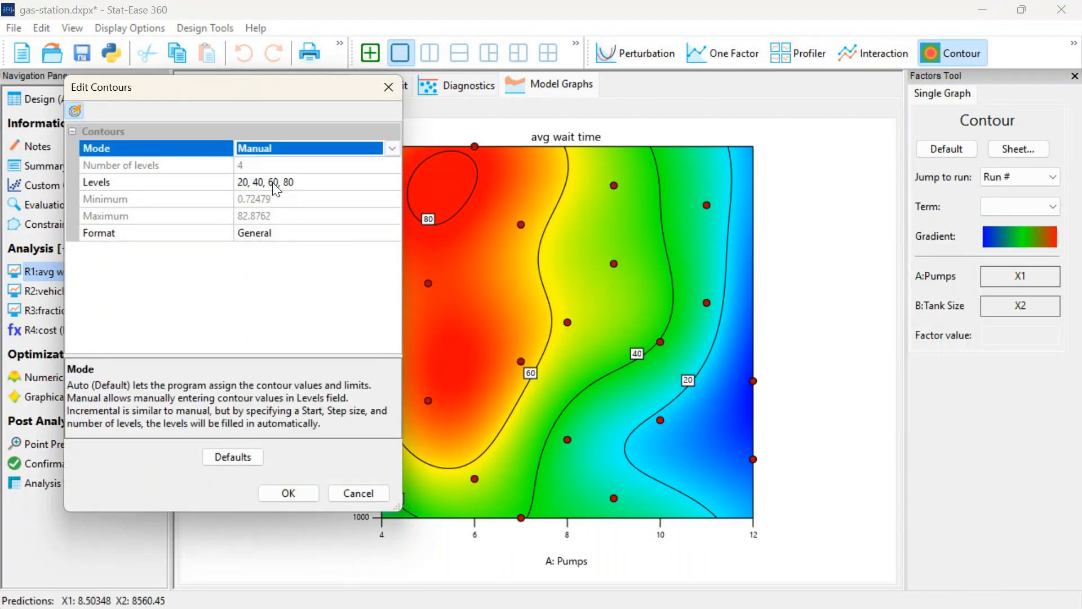
click(306, 182)
key(Delete)
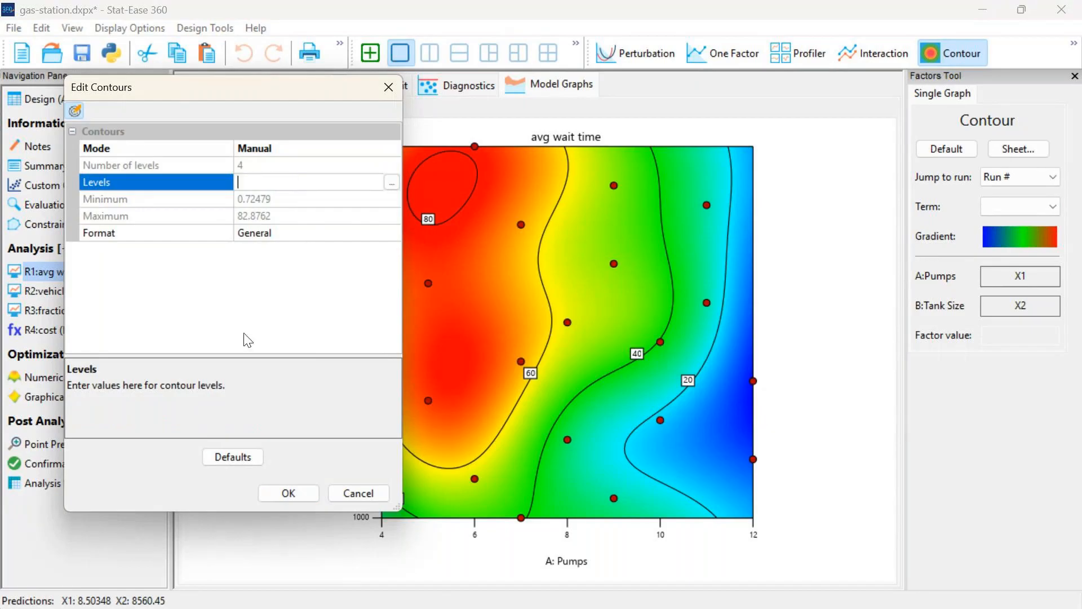
click(282, 493)
Try the vivid blue-to-red rainbow color map on the contour plot, followed by the standard grey scale
click(1003, 243)
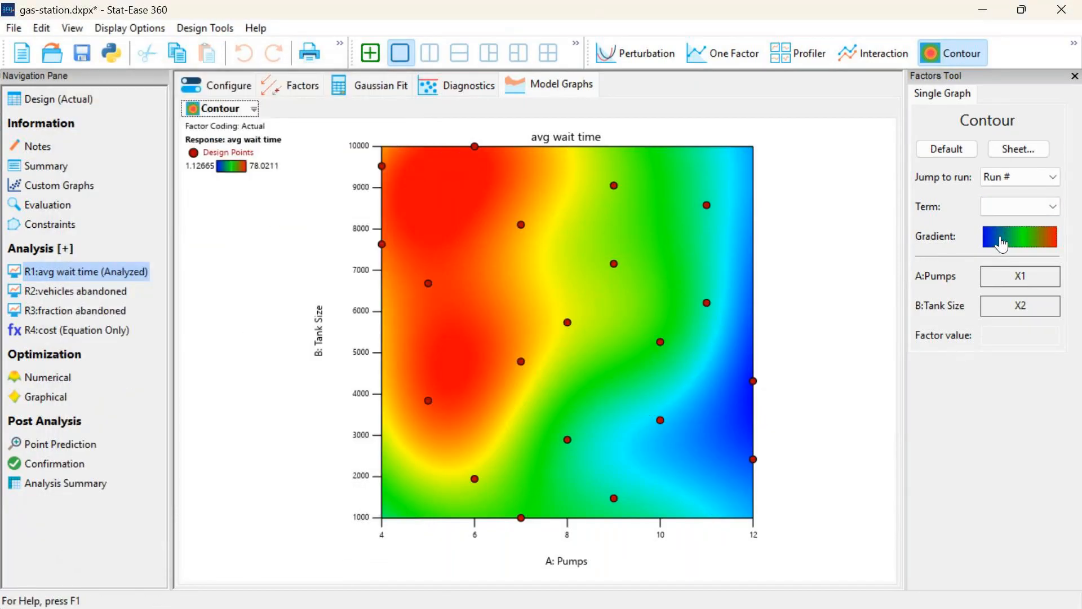
click(1001, 242)
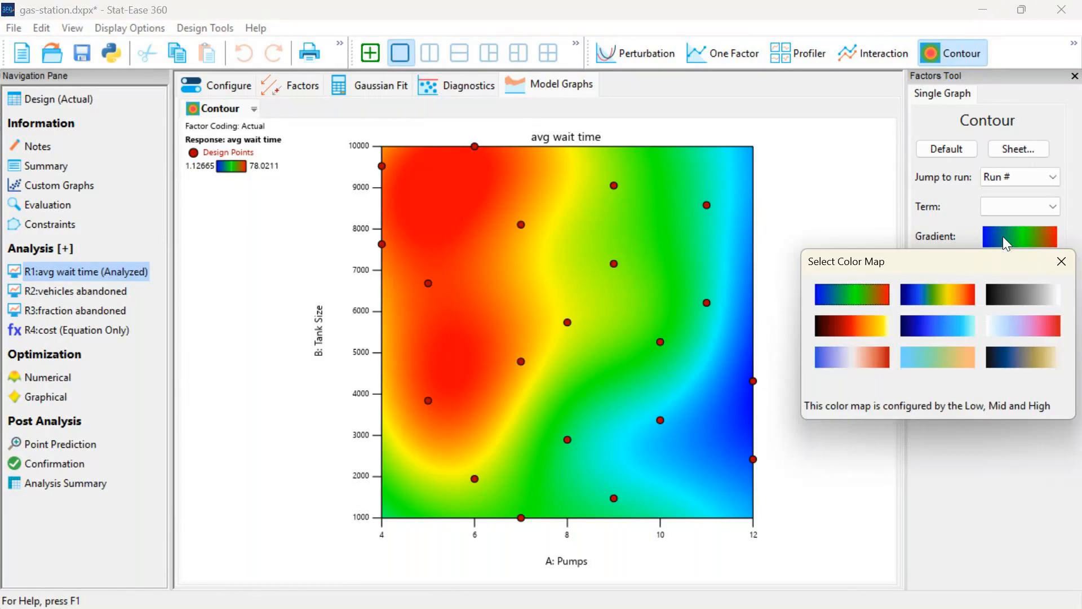
click(966, 303)
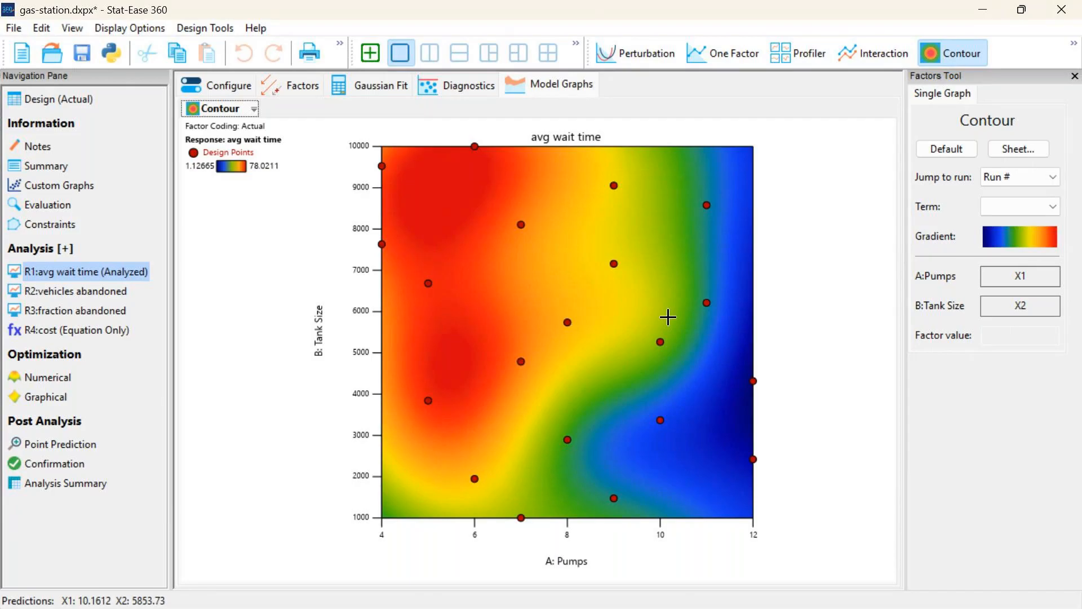
click(1009, 249)
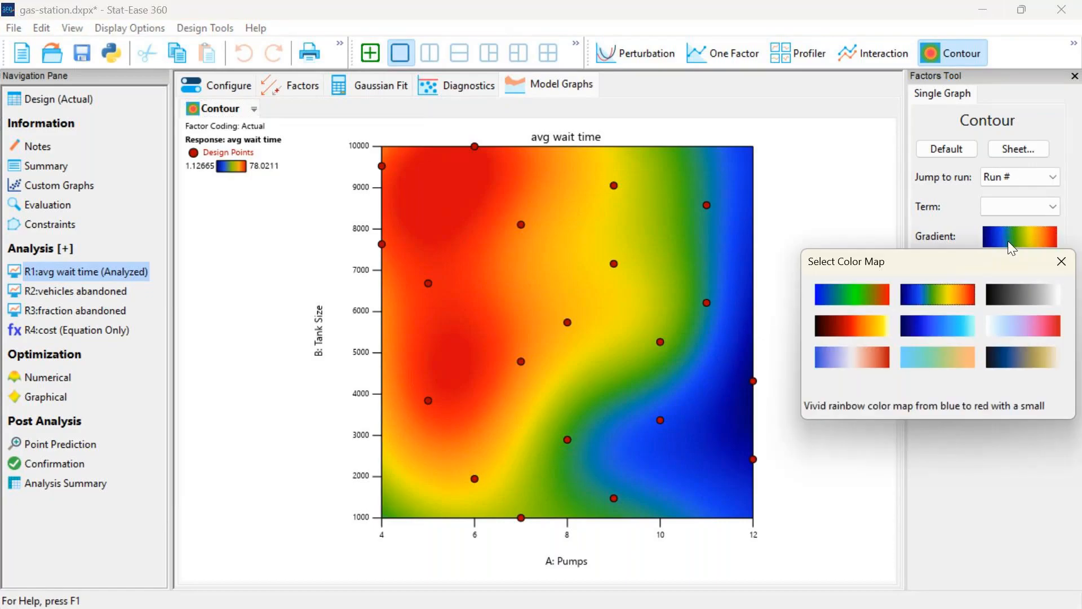
click(1021, 304)
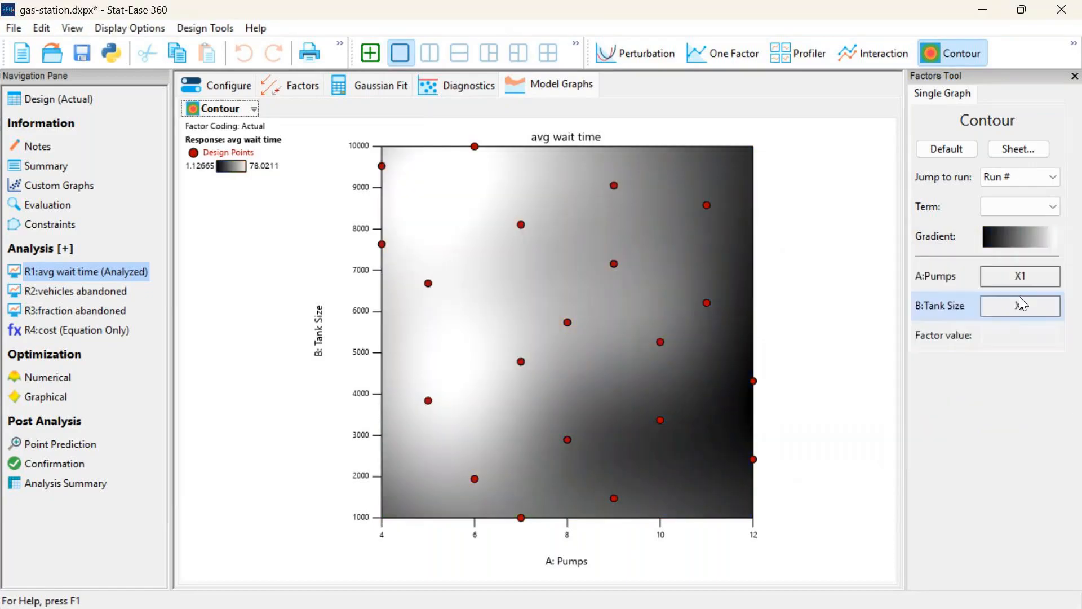
Try the Black-Red-Yellow-White heat map on the contour plot, followed by the blue shades color map
click(1014, 241)
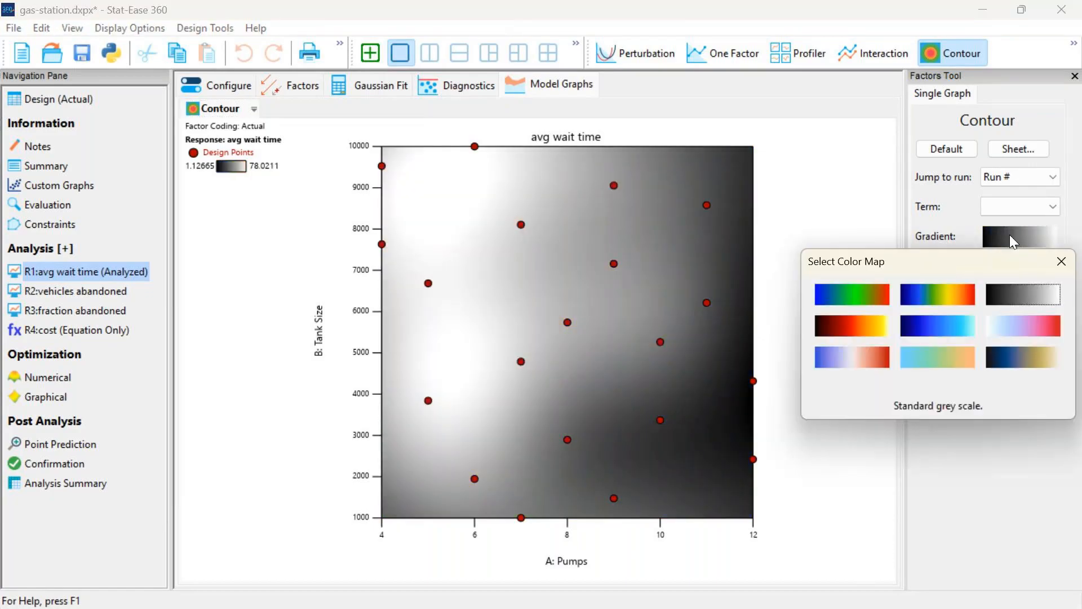
click(852, 334)
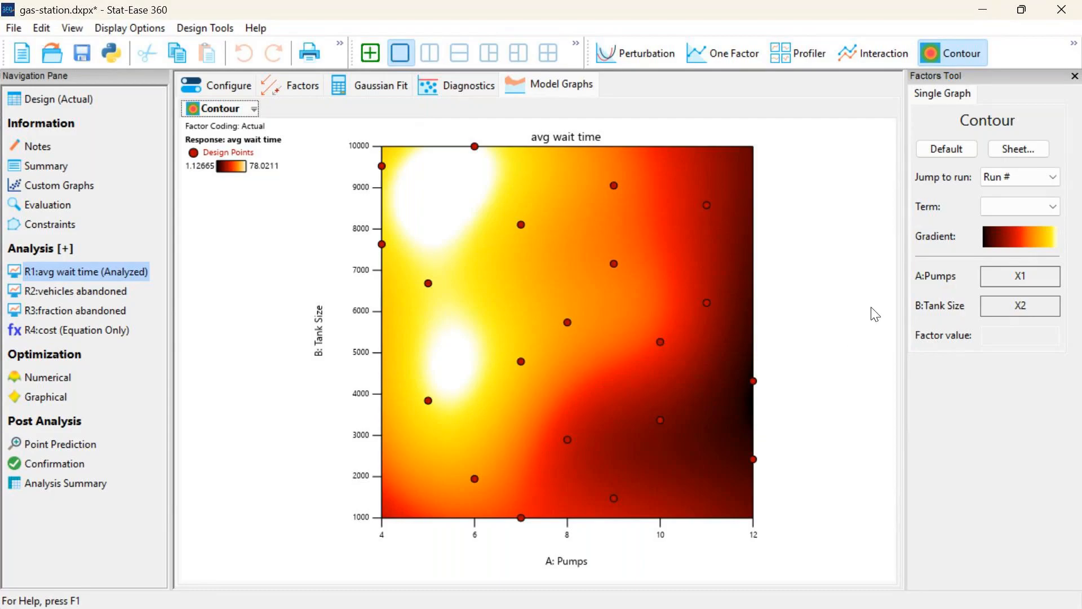
click(1005, 245)
click(1006, 245)
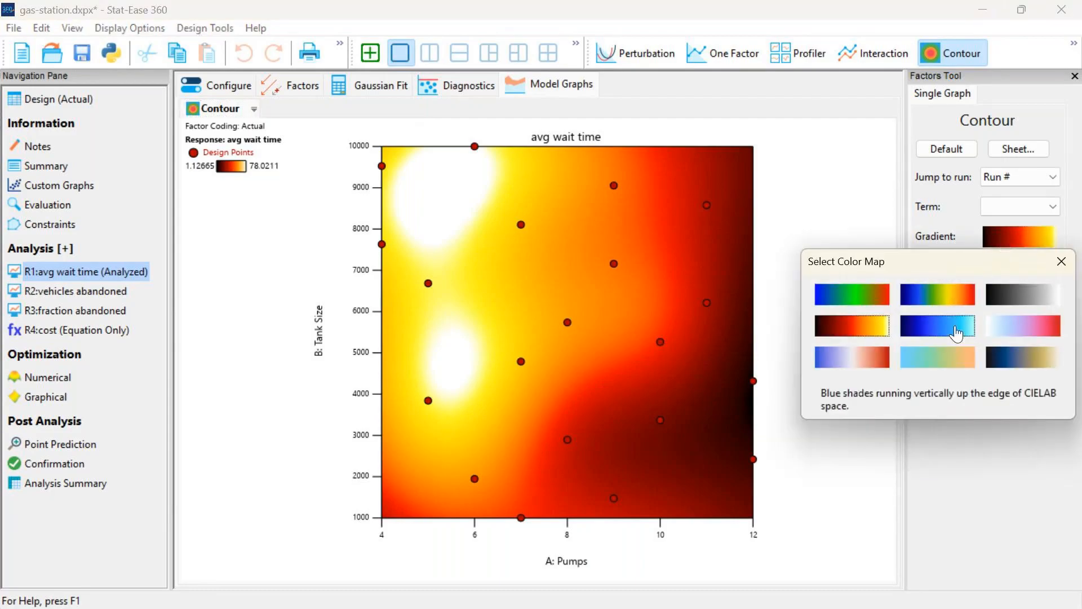
click(949, 331)
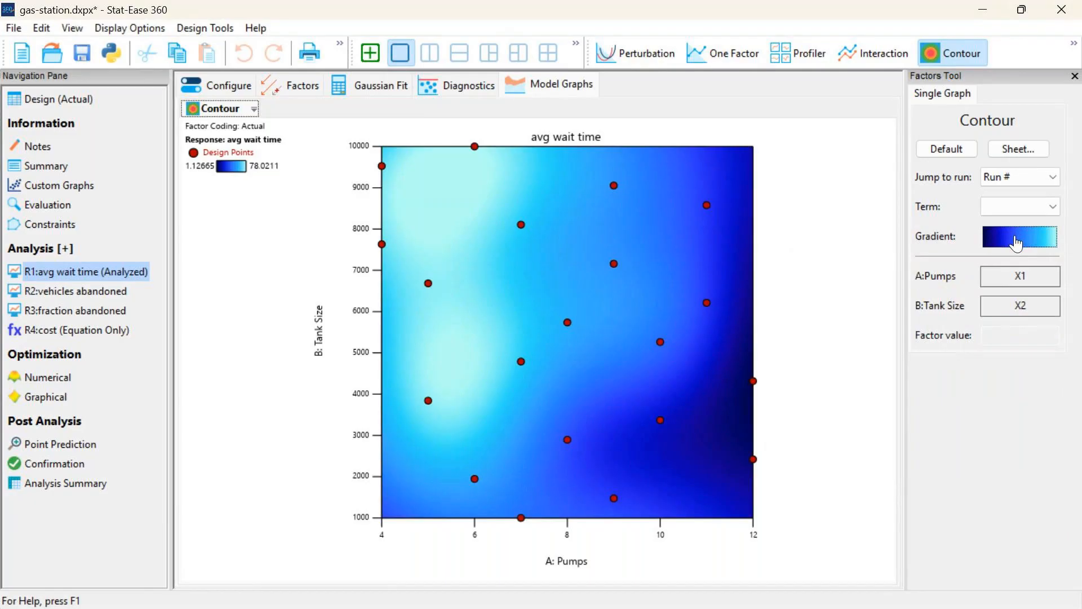
Try the White-Cyan-Magenta-Red color map on the contour plot, followed by the diverging blue-white-red map
click(1017, 240)
click(1039, 327)
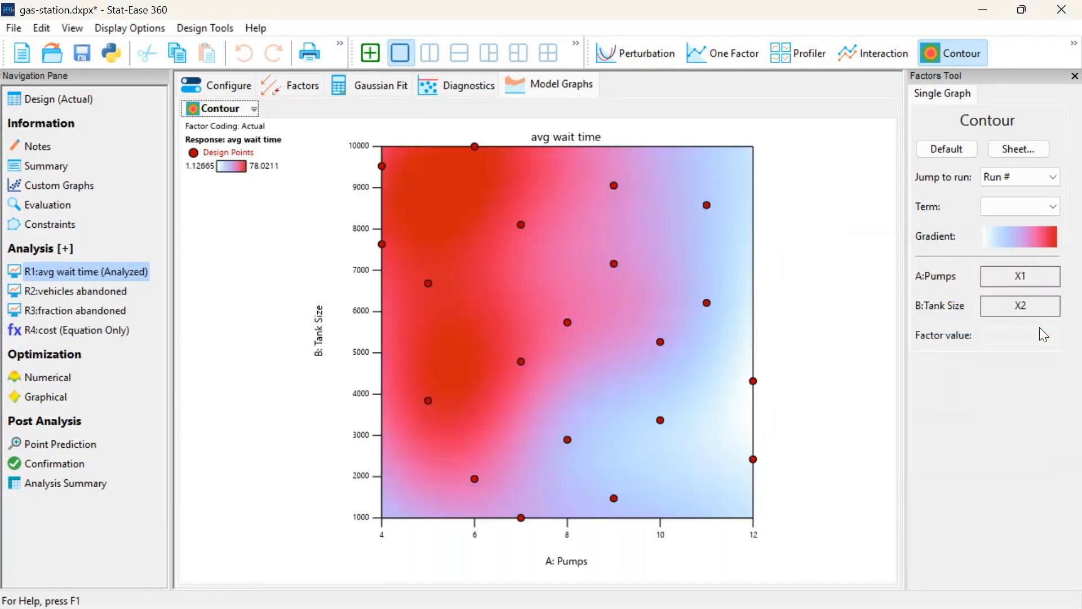
click(1007, 240)
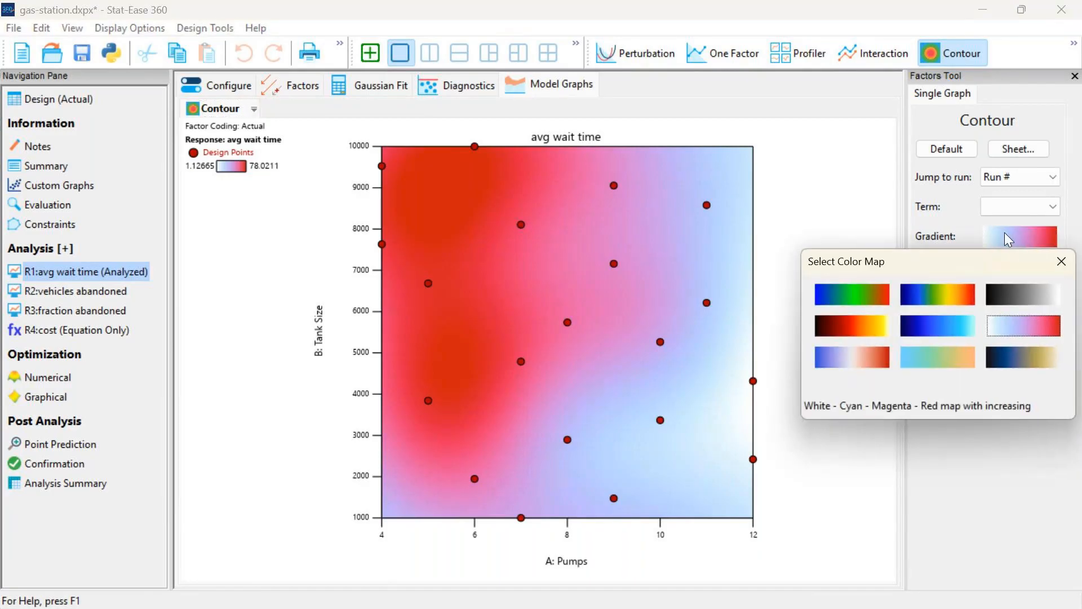
click(849, 362)
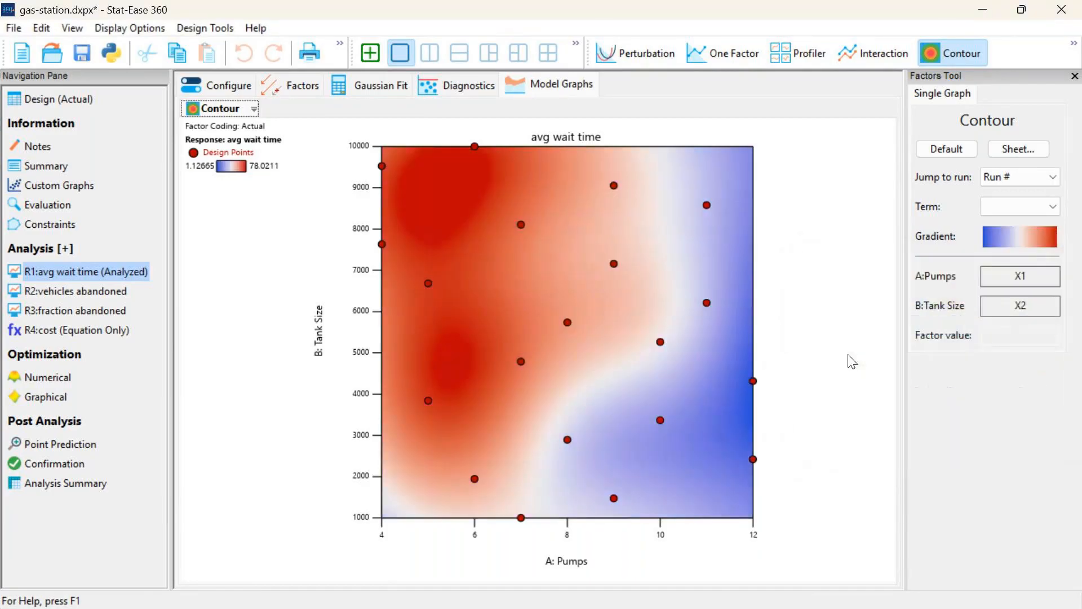
Add a contour line in the pale transition zone near 10.2 pumps and 6200 tank size, and shift it to about 40.76
right_click(669, 303)
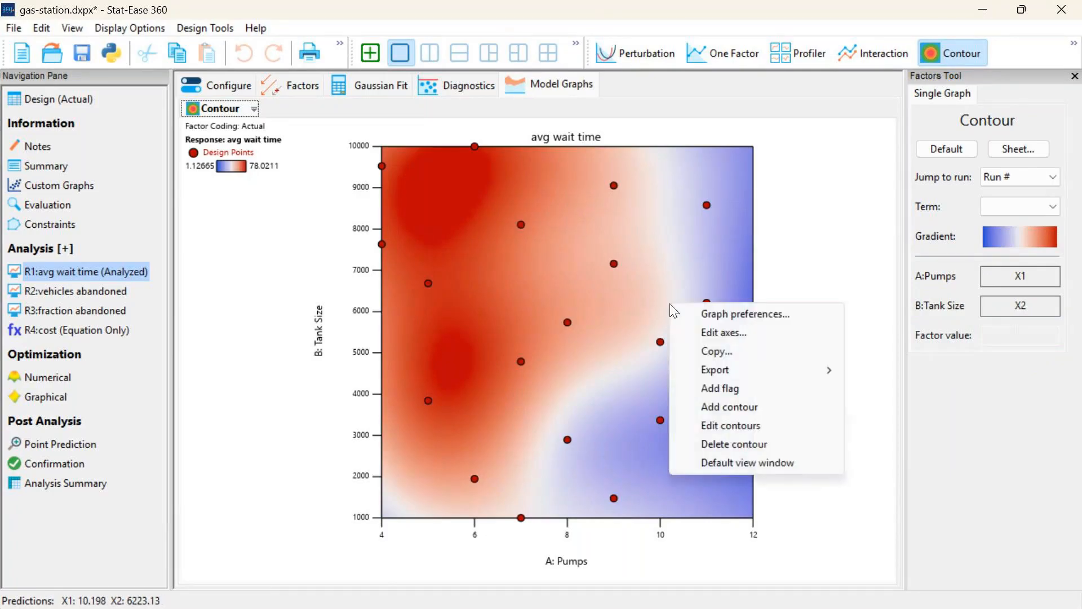
click(750, 412)
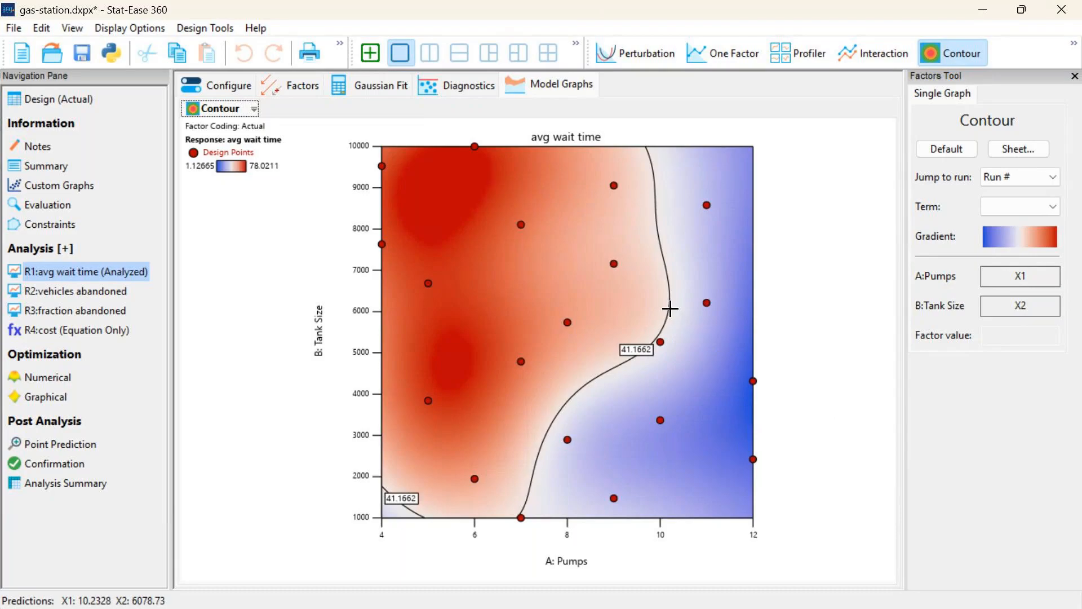
drag(670, 309, 665, 307)
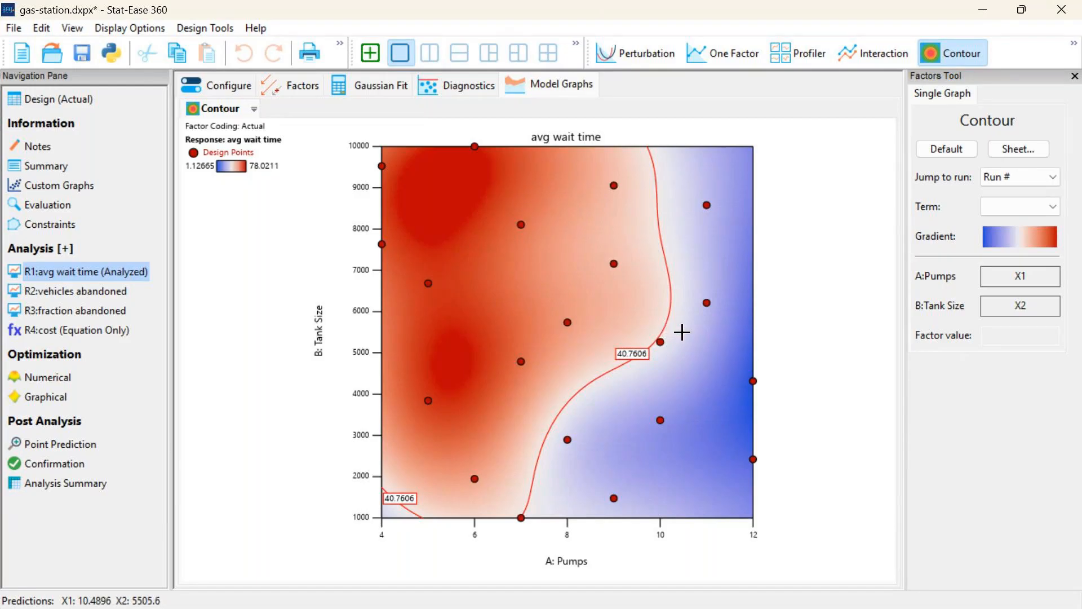
Try the isoluminant blue-green-orange color map, and apply the dark blue-to-tan color map to the contour plot
click(1019, 239)
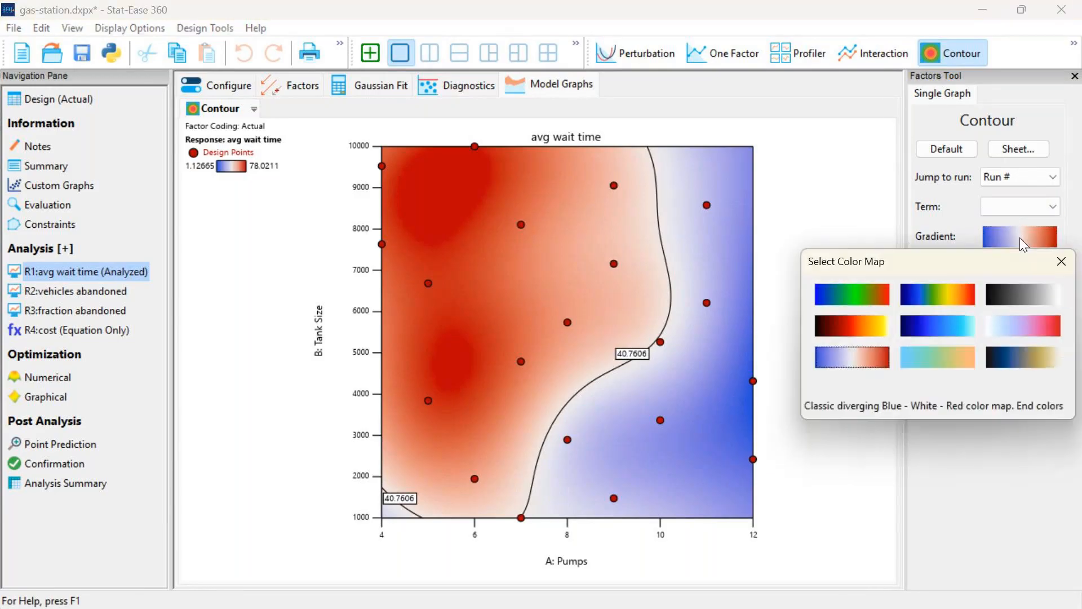
click(917, 363)
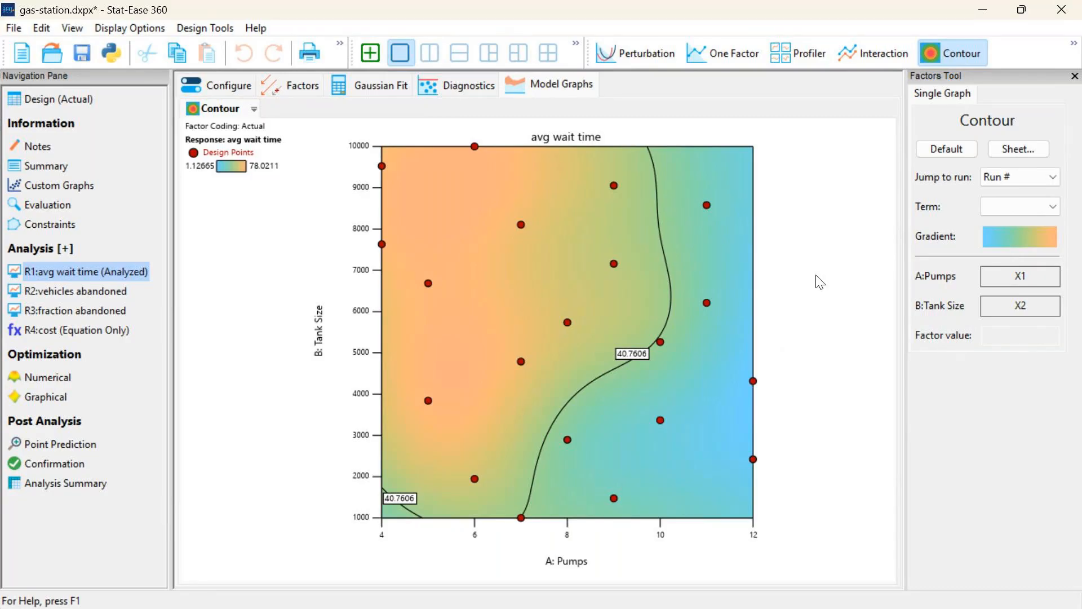
click(999, 242)
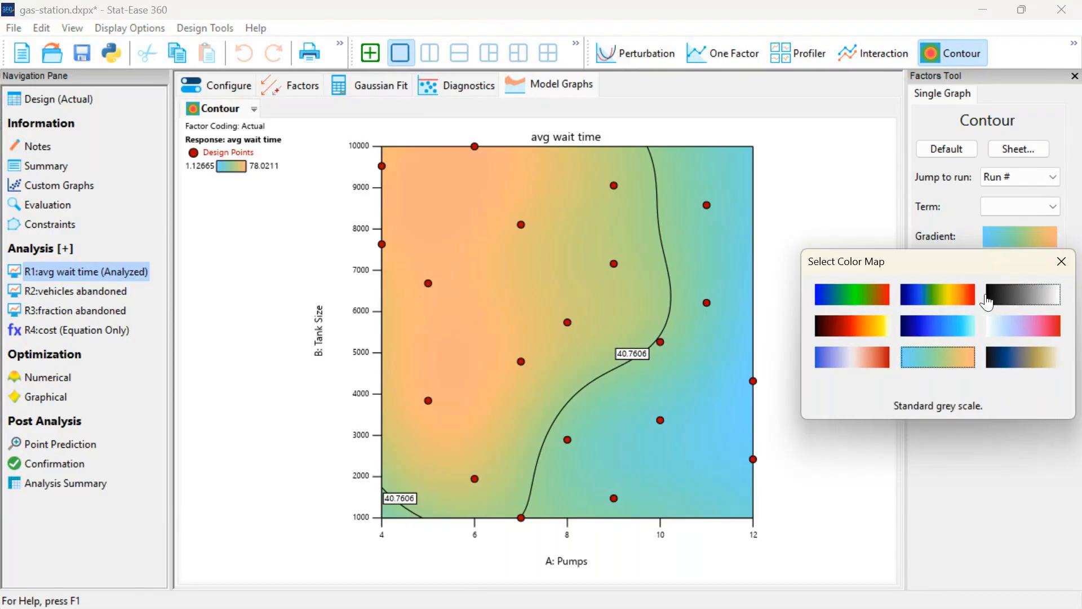
click(997, 371)
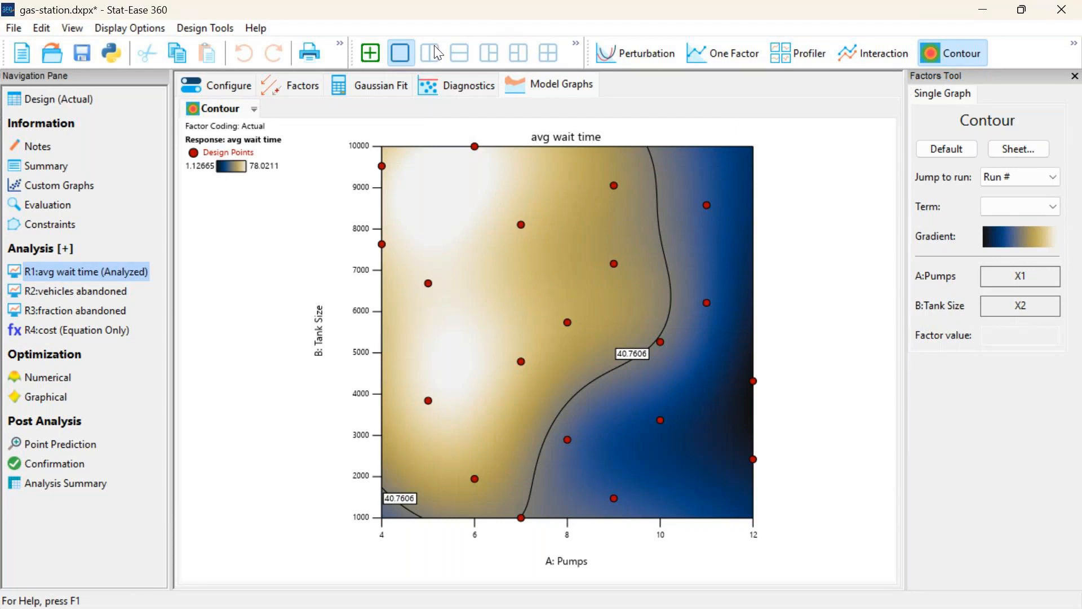
click(372, 52)
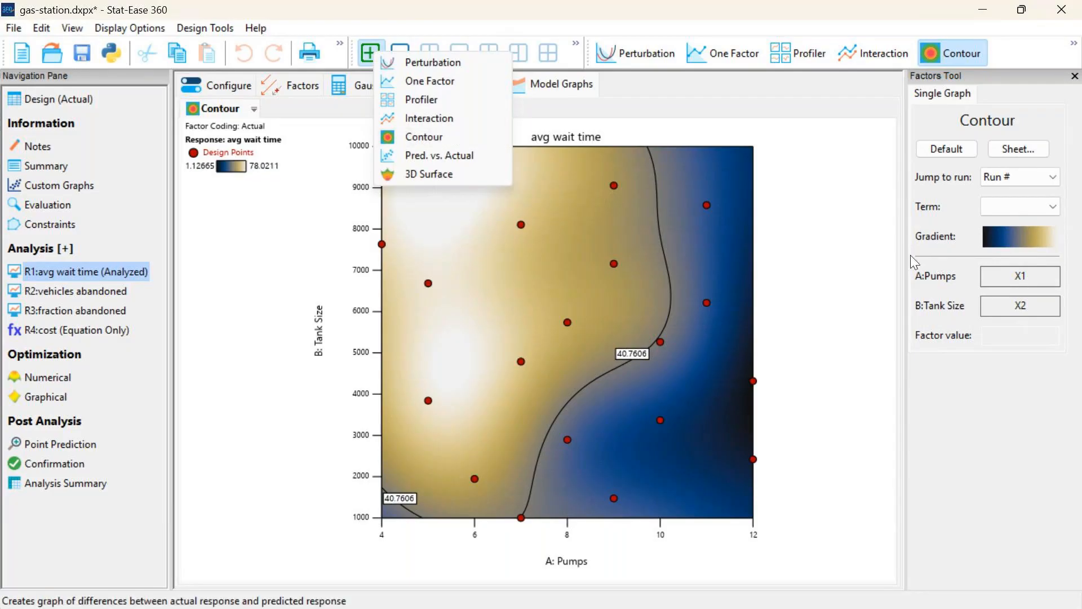
click(835, 234)
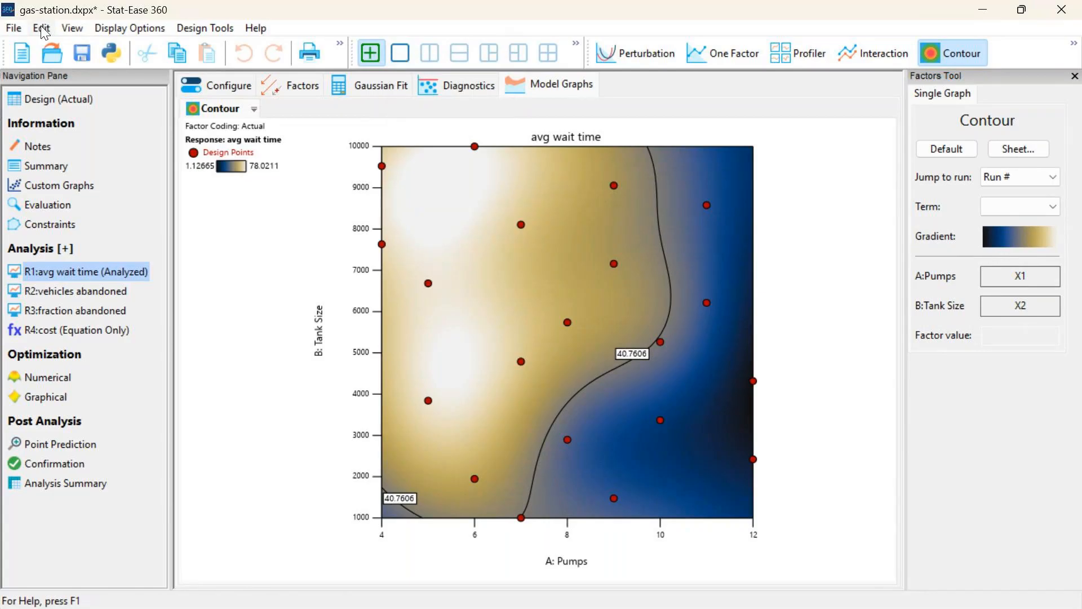
Set the default Contour Color Map in the color preferences to the vivid blue-to-red rainbow (R4)
click(41, 28)
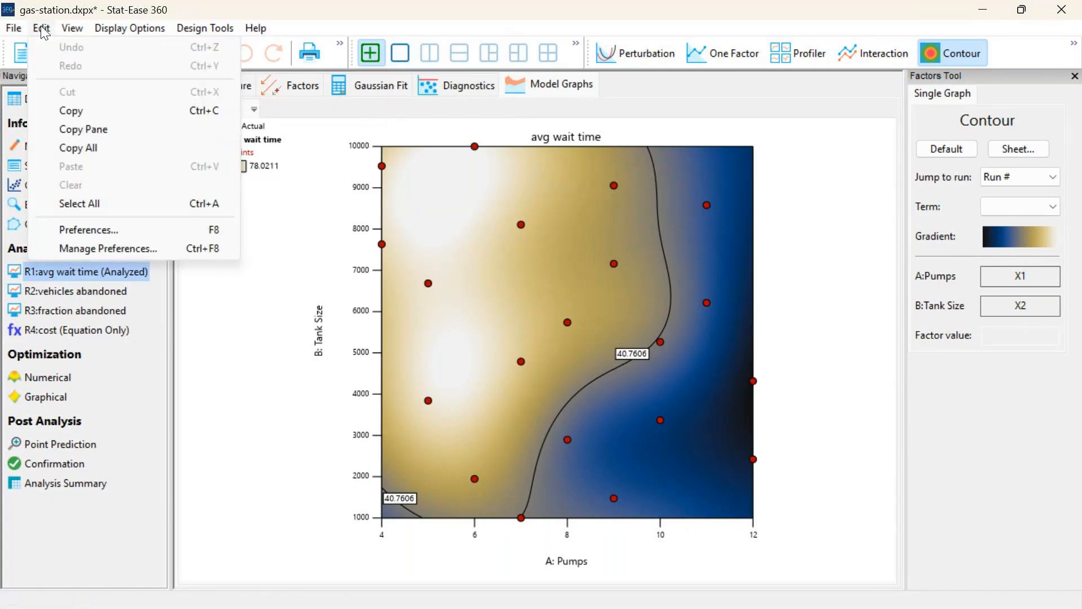
click(153, 234)
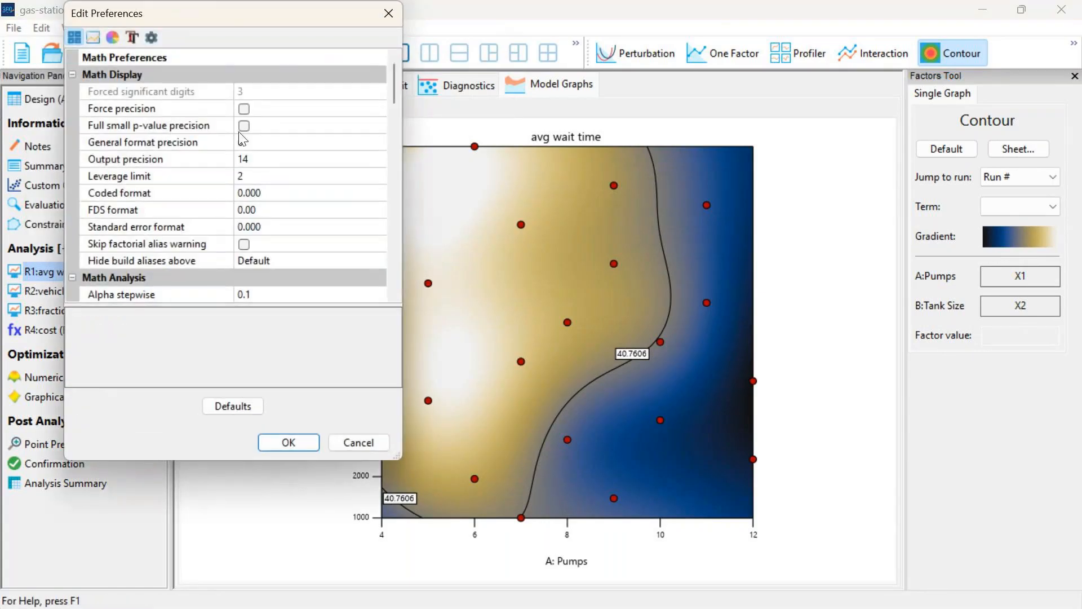
click(113, 37)
scroll(276, 246, down, 8)
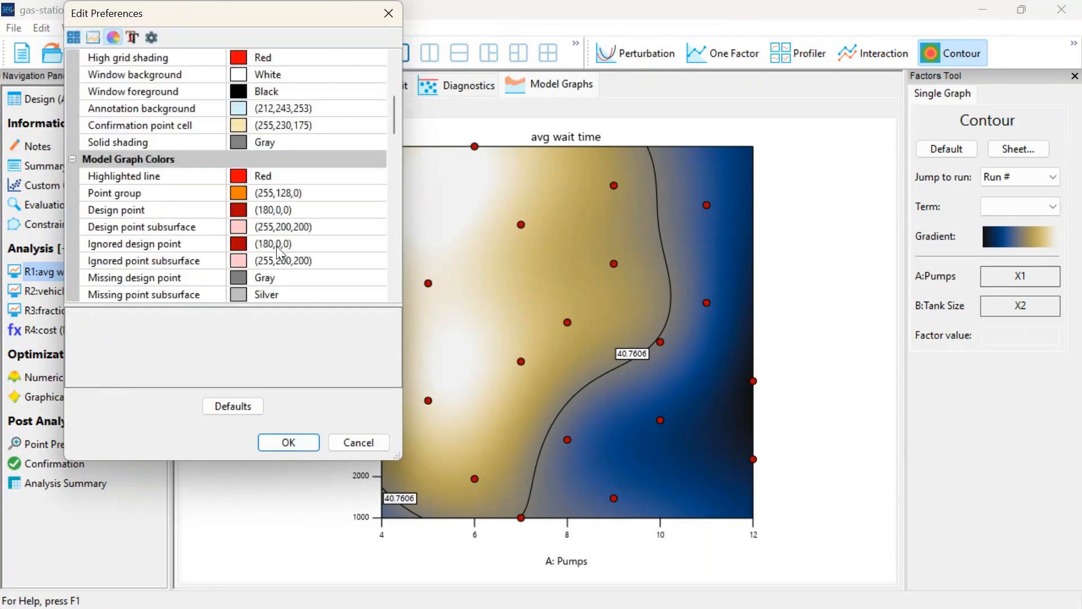
scroll(278, 242, down, 6)
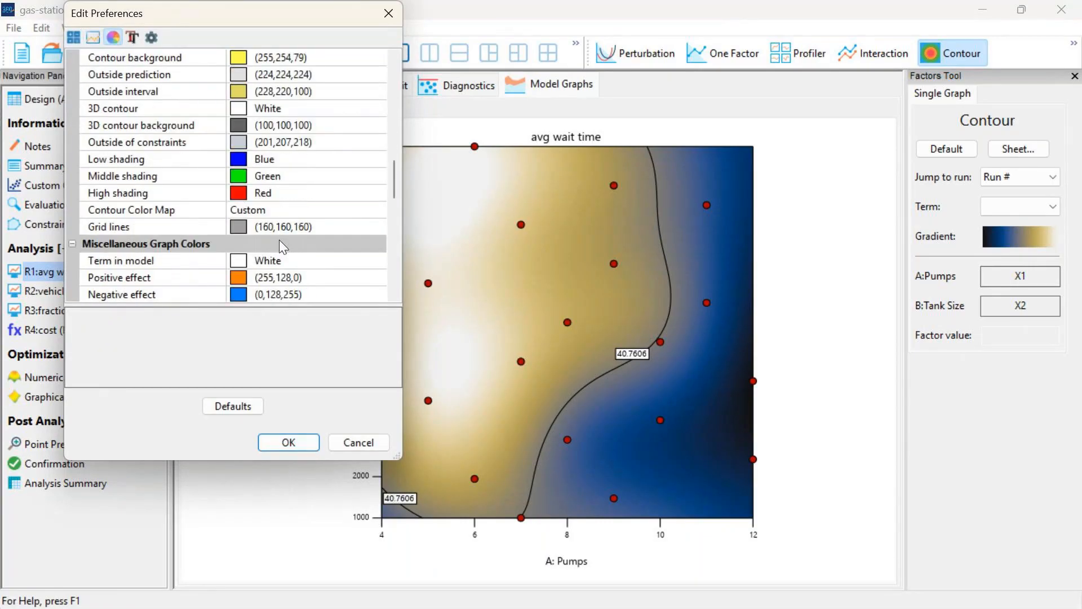
click(286, 214)
click(378, 210)
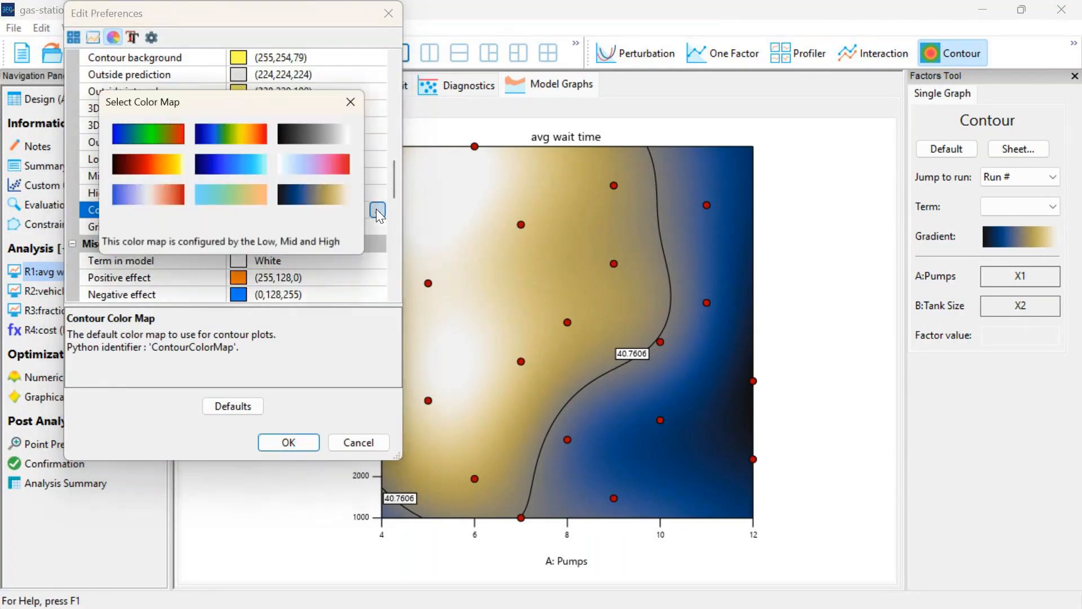
click(233, 137)
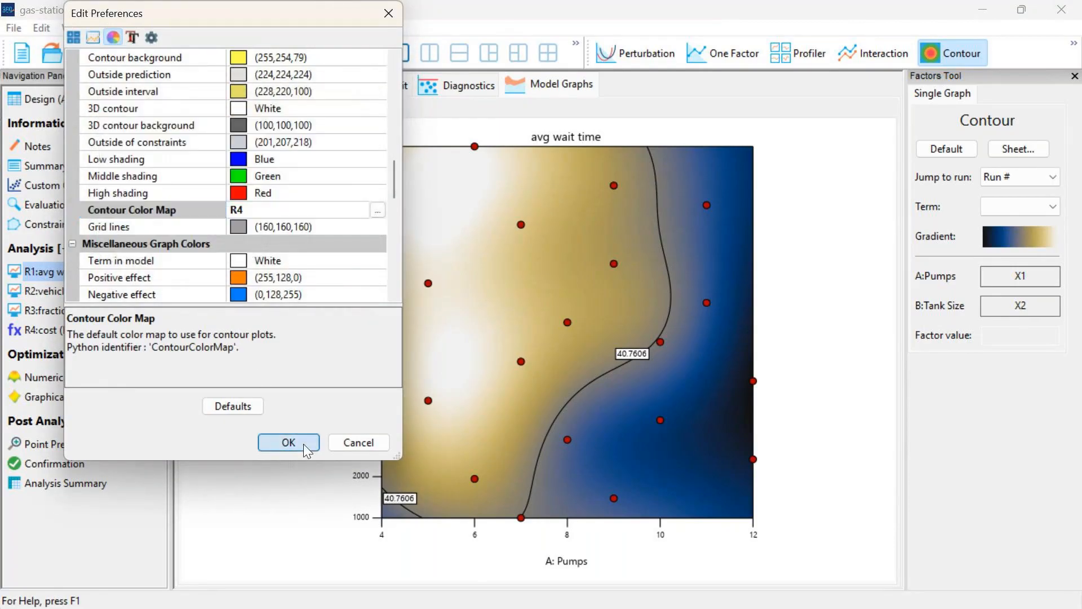
click(303, 444)
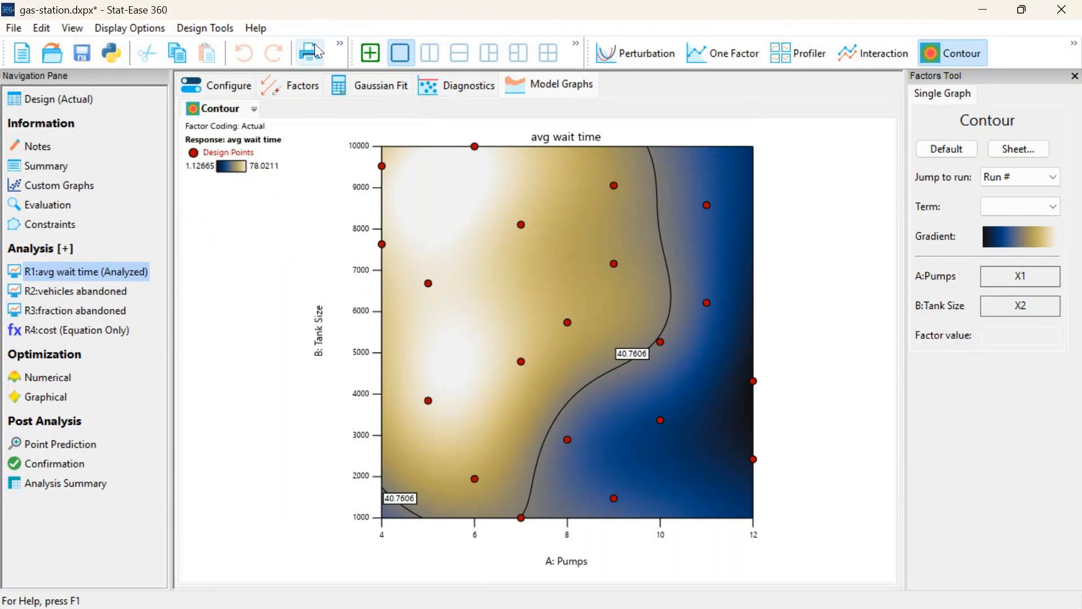
Add a second Contour graph to the avg wait time model graphs
click(362, 47)
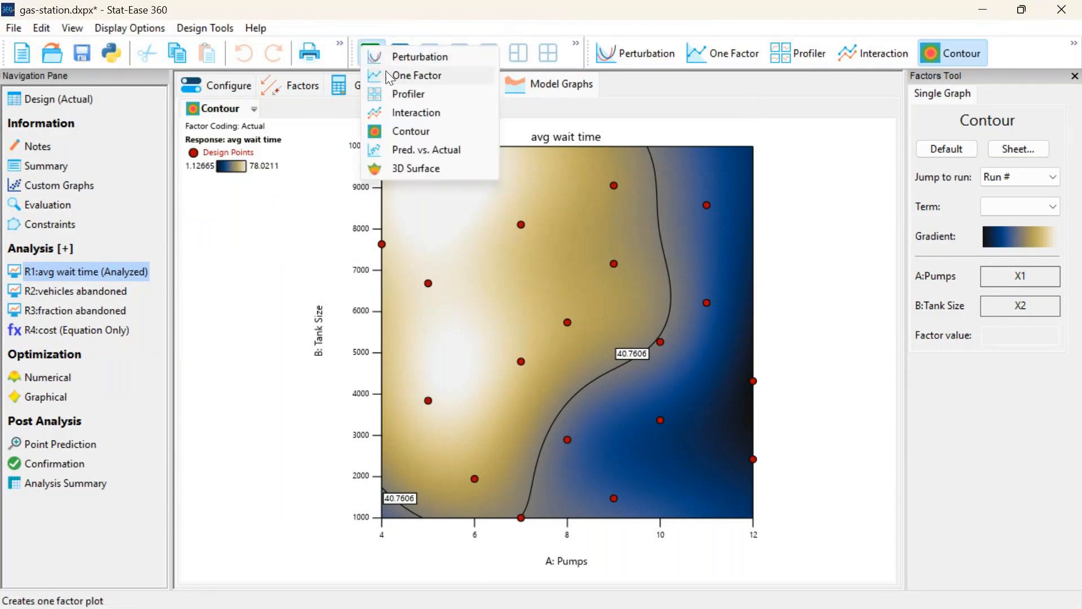
click(425, 127)
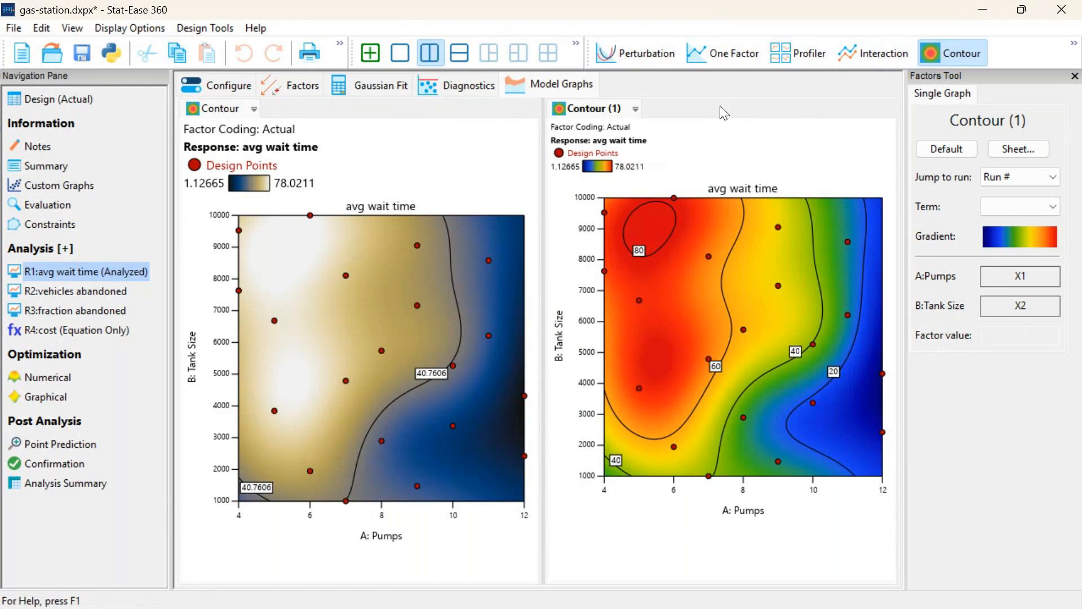
Apply the white-blue-pink-red color map to the second avg wait time contour plot's gradient
click(1005, 239)
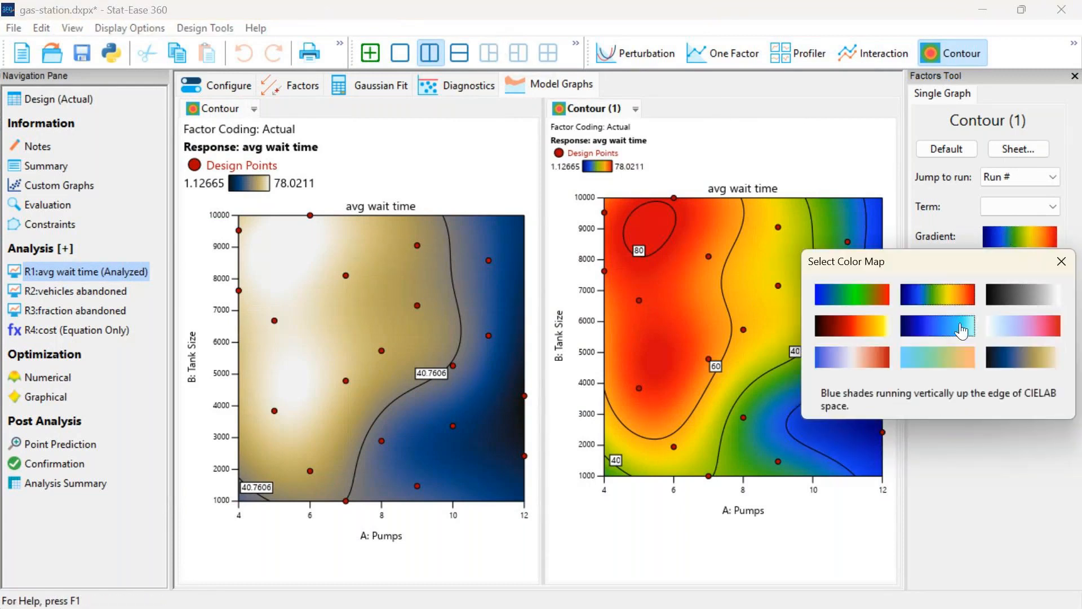
click(999, 333)
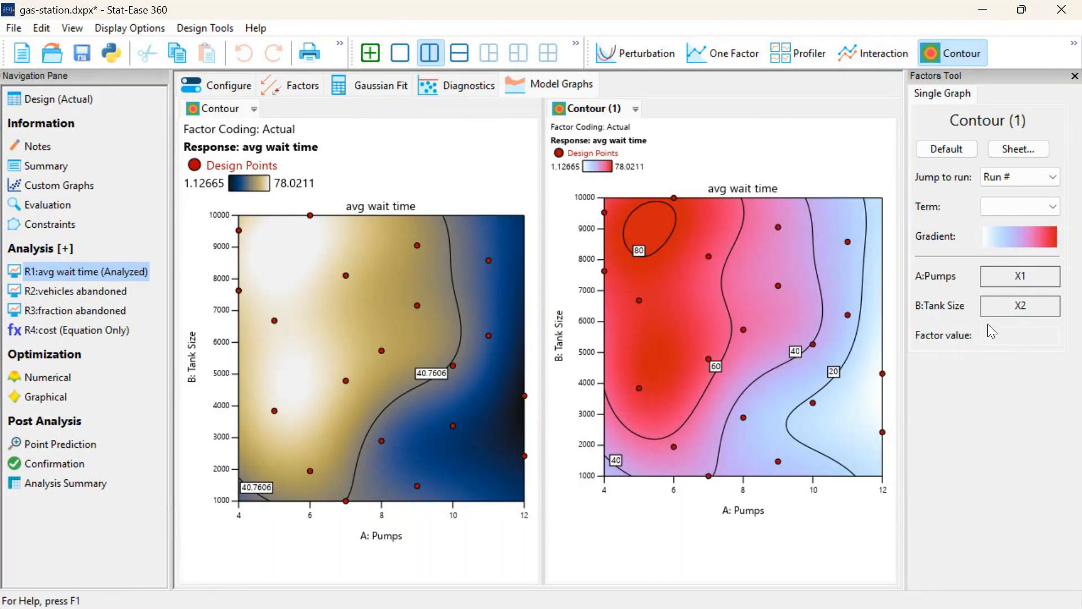
Display the avg wait time model as a 3D Surface graph and rotate the surface slightly
click(1073, 44)
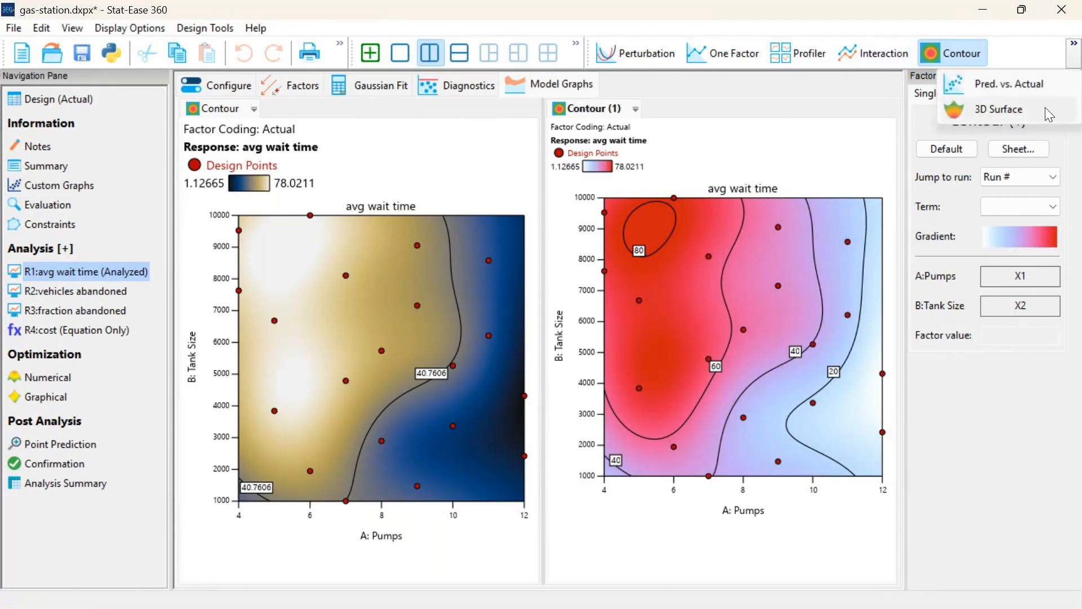
click(1045, 108)
drag(770, 325, 722, 344)
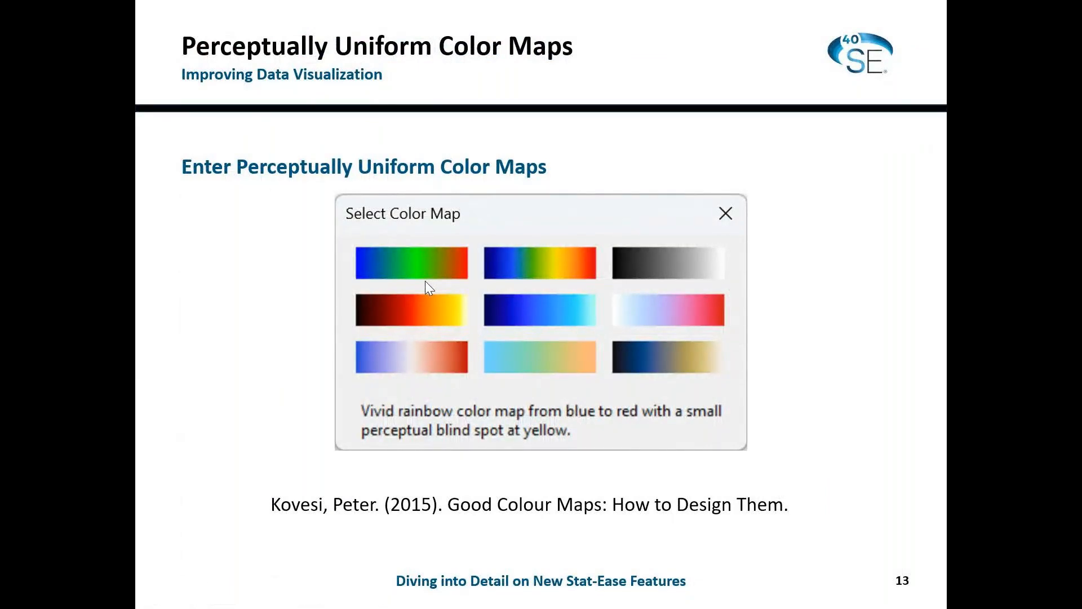
key(Right)
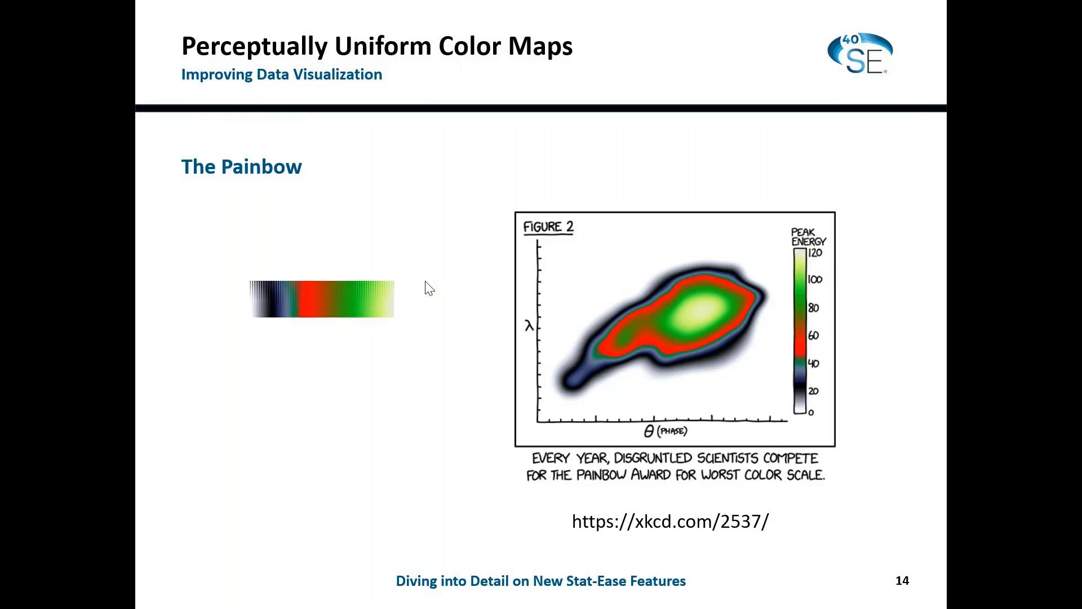
click(425, 282)
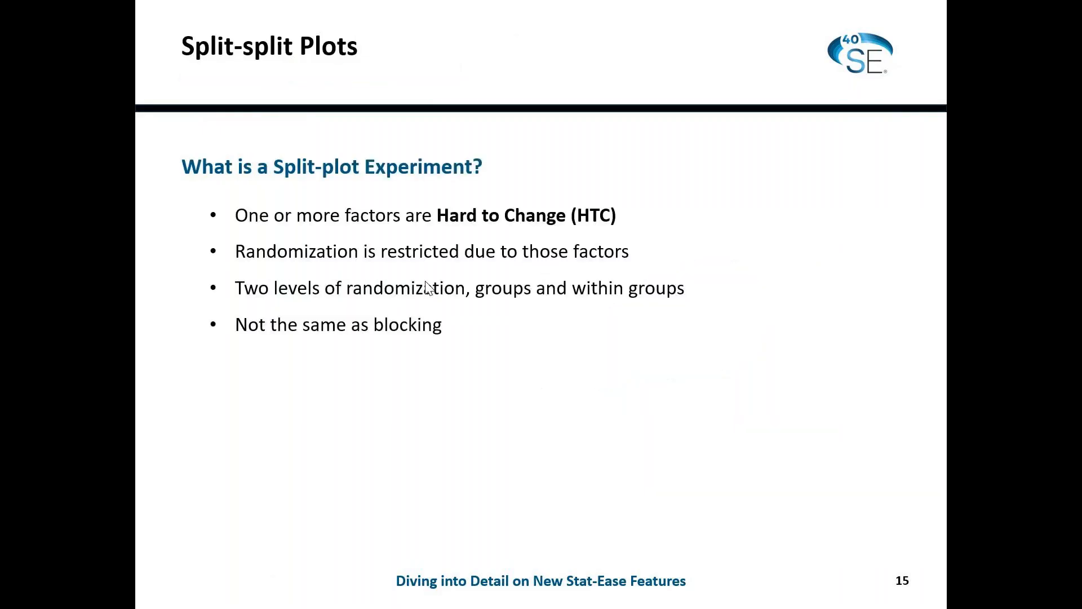
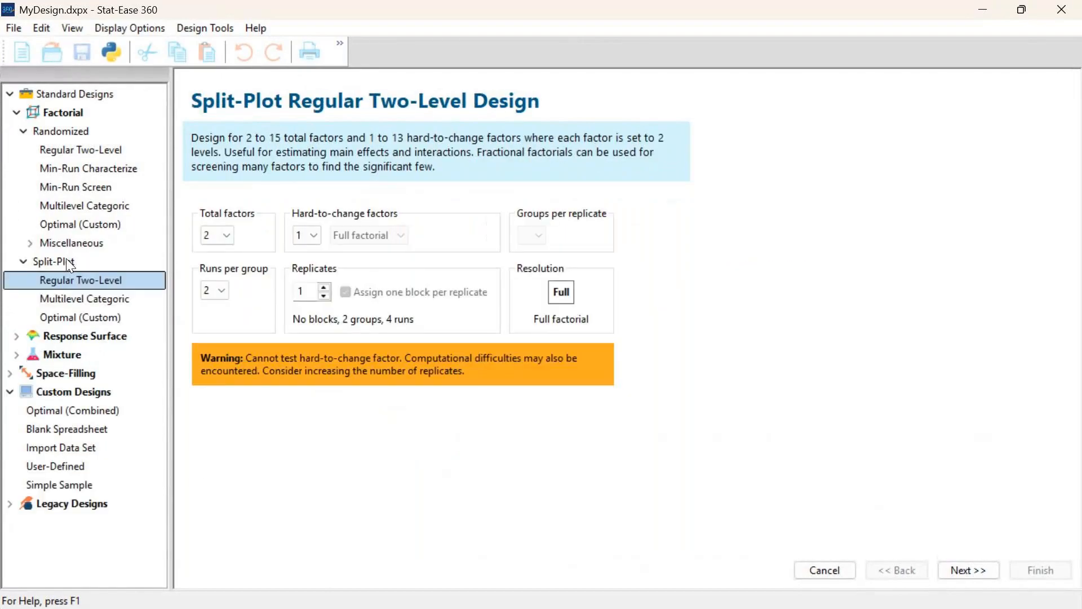
Set up a Split-Plot Multilevel Categoric design with 3 factors, making factor A very hard and factor B hard to change
click(90, 299)
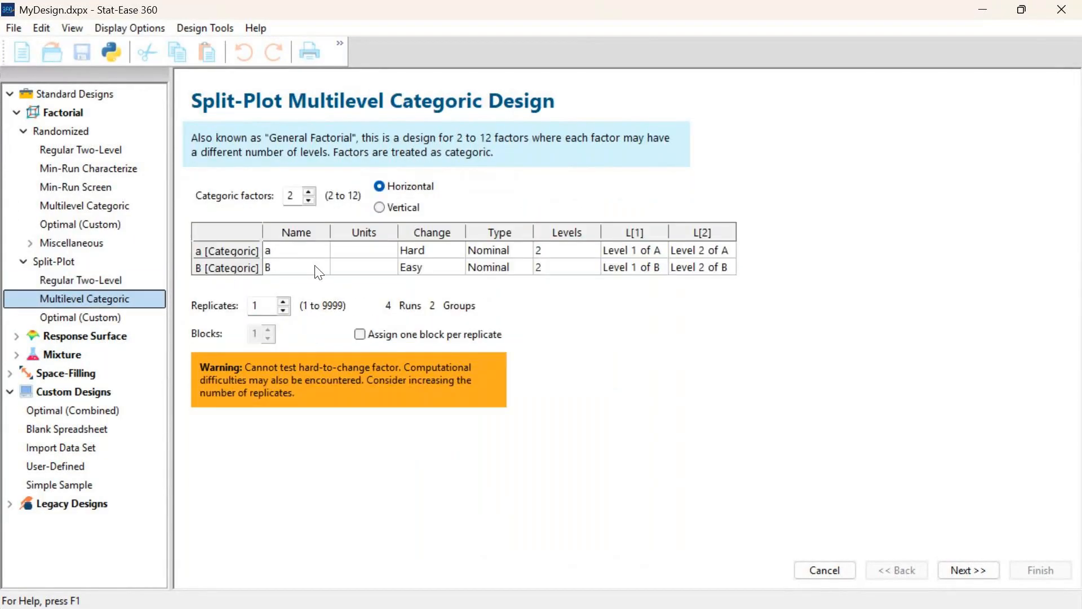
click(308, 191)
click(424, 251)
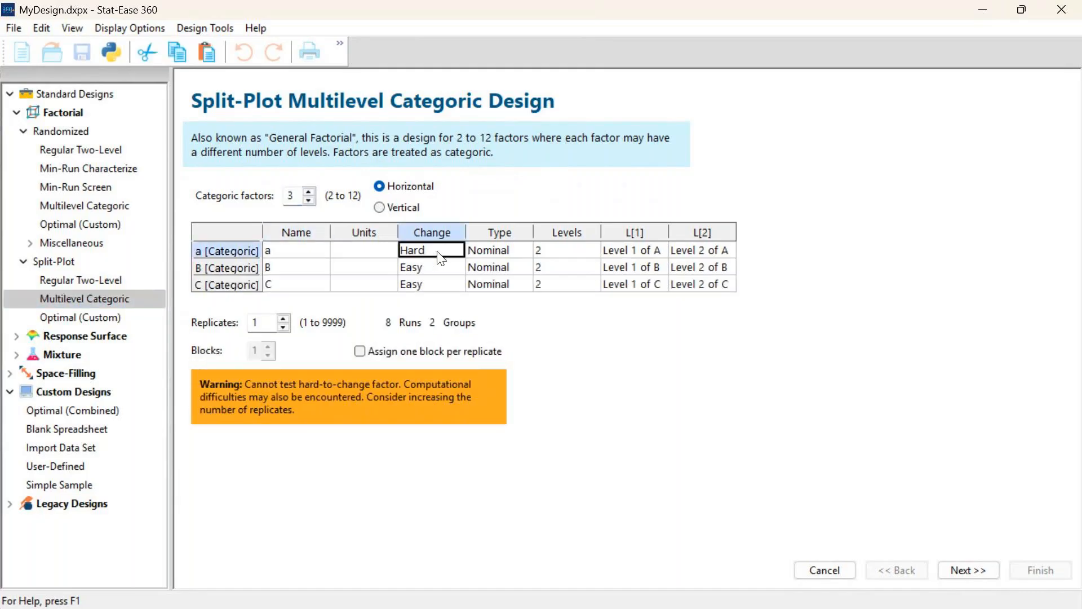
click(442, 257)
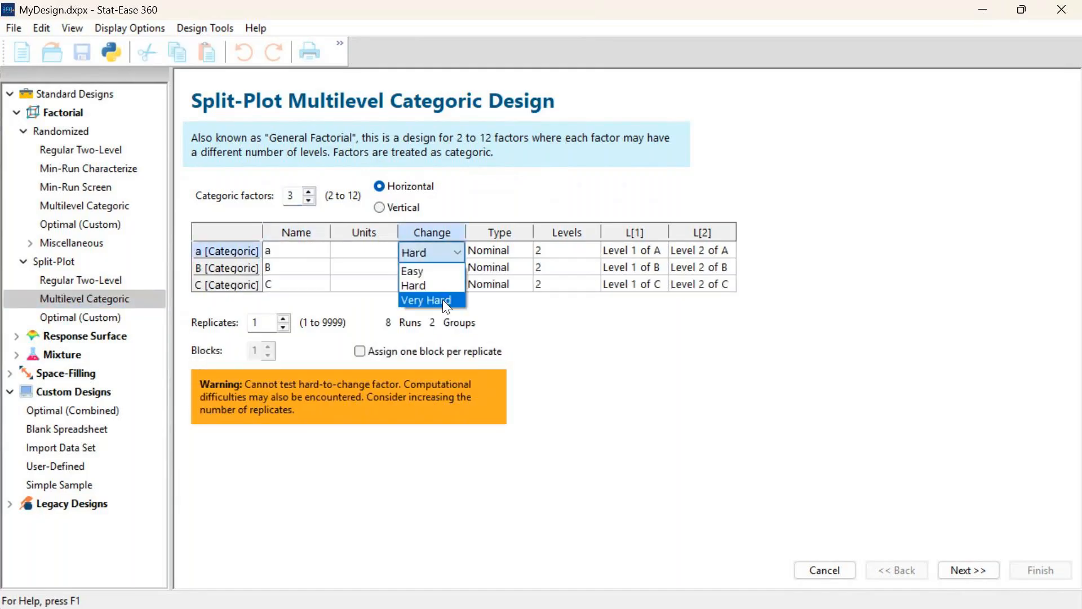
click(442, 299)
click(437, 271)
click(444, 270)
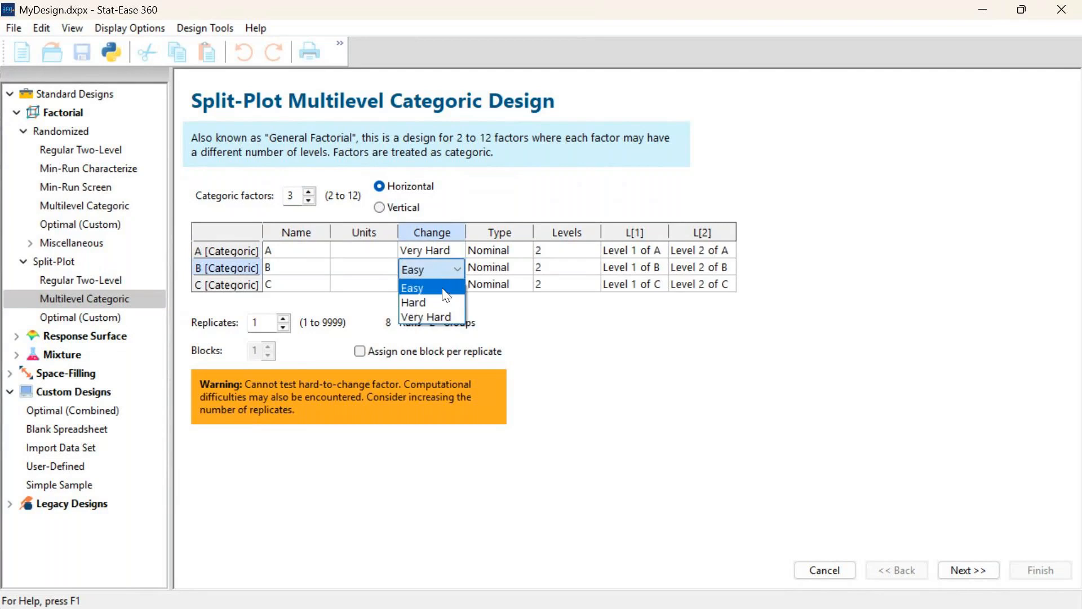
click(440, 302)
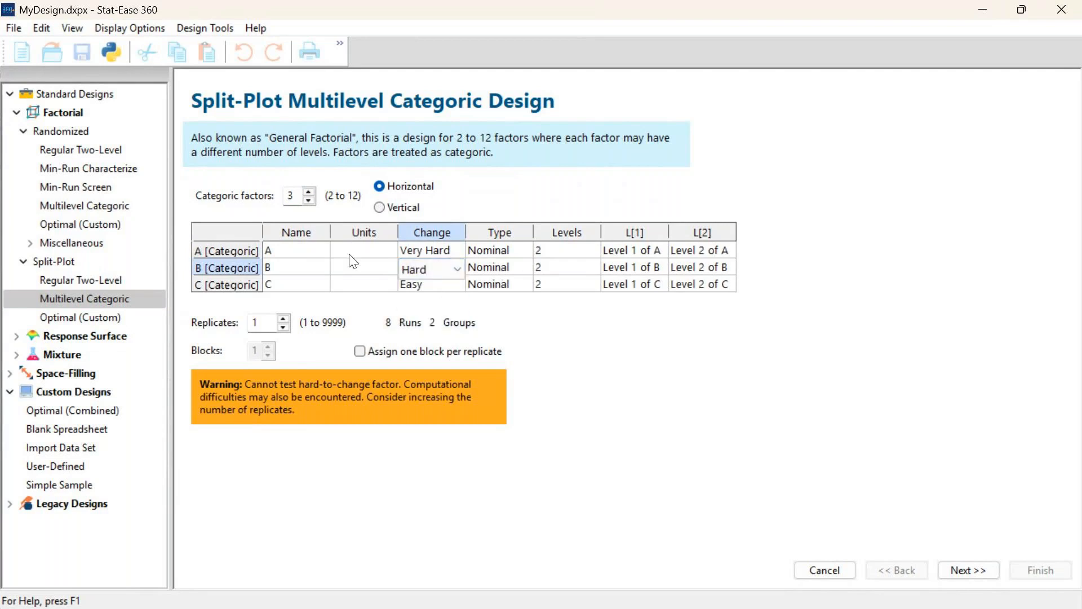
Name factor A nitrogen and give it 4 levels
click(304, 253)
text(nitrogen)
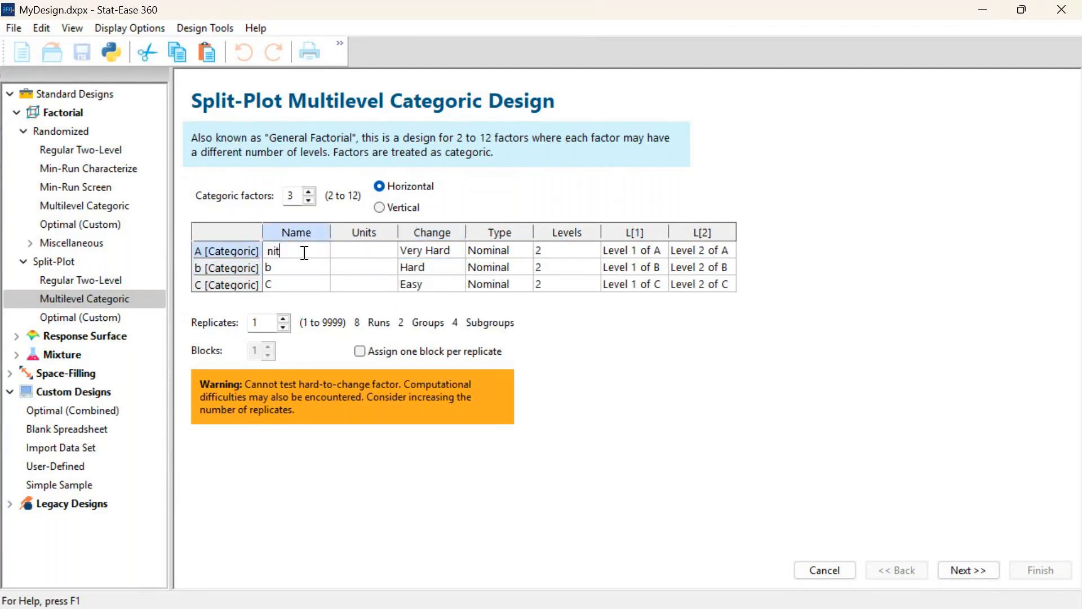
key(Tab)
Label the four nitrogen levels 1, 2, 3 and 4
key(Tab)
key(Tab)
key(Tab)
text(4)
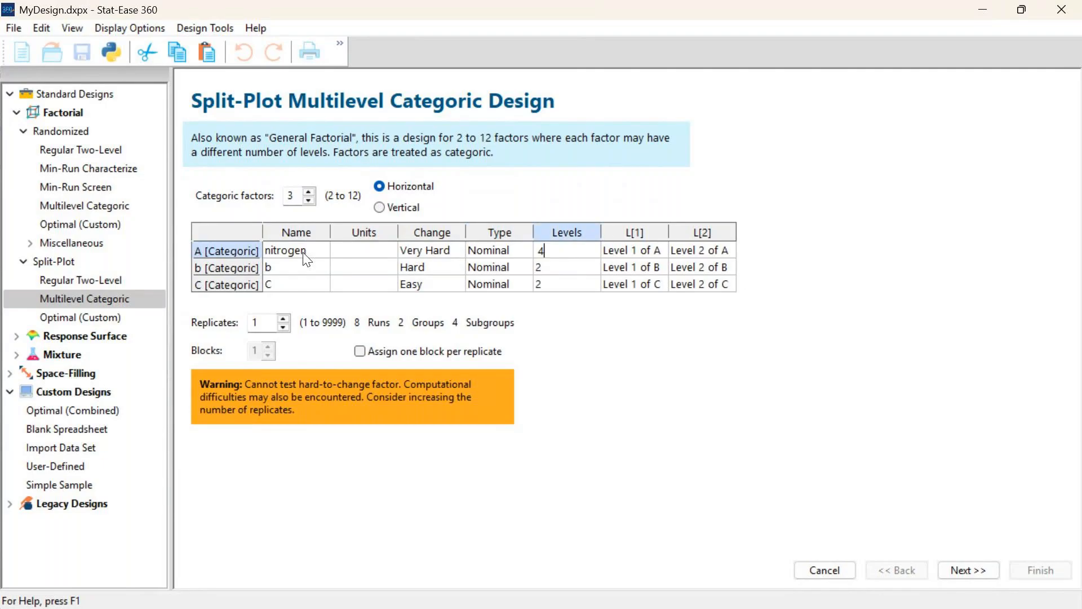
key(Tab)
text(1)
key(Tab)
text(2)
key(Tab)
text(3)
key(Tab)
text(4)
key(Tab)
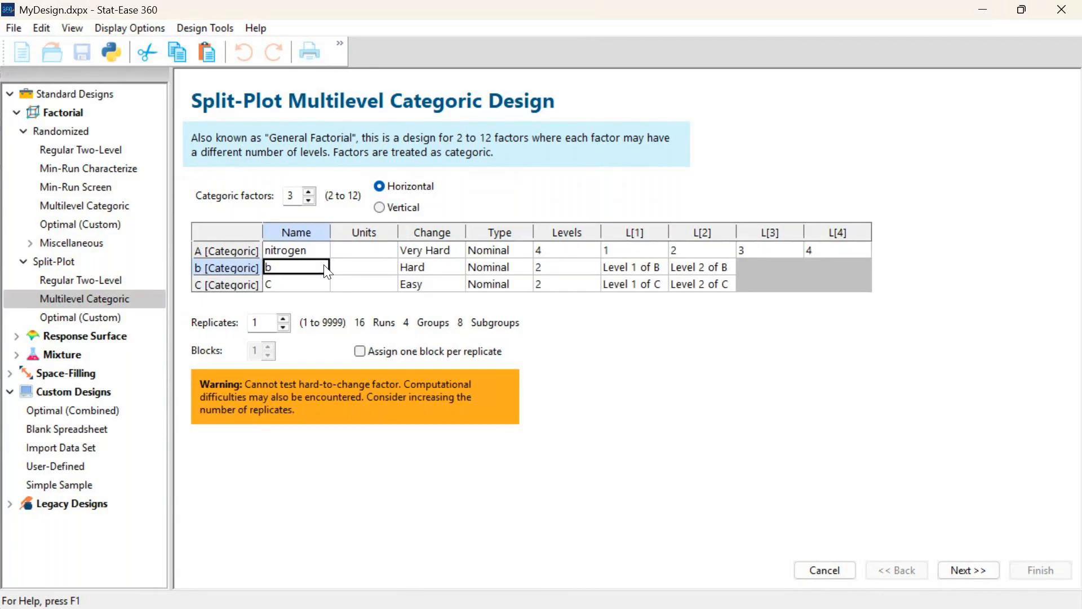
Name factor B weed and give it 3 levels
key(BackSpace)
text(weed)
key(Tab)
Label the weed factor's levels no weed, weed 1 and weed 2
key(Tab)
key(Tab)
text(3)
key(Tab)
text(no weed)
key(Tab)
text(weed)
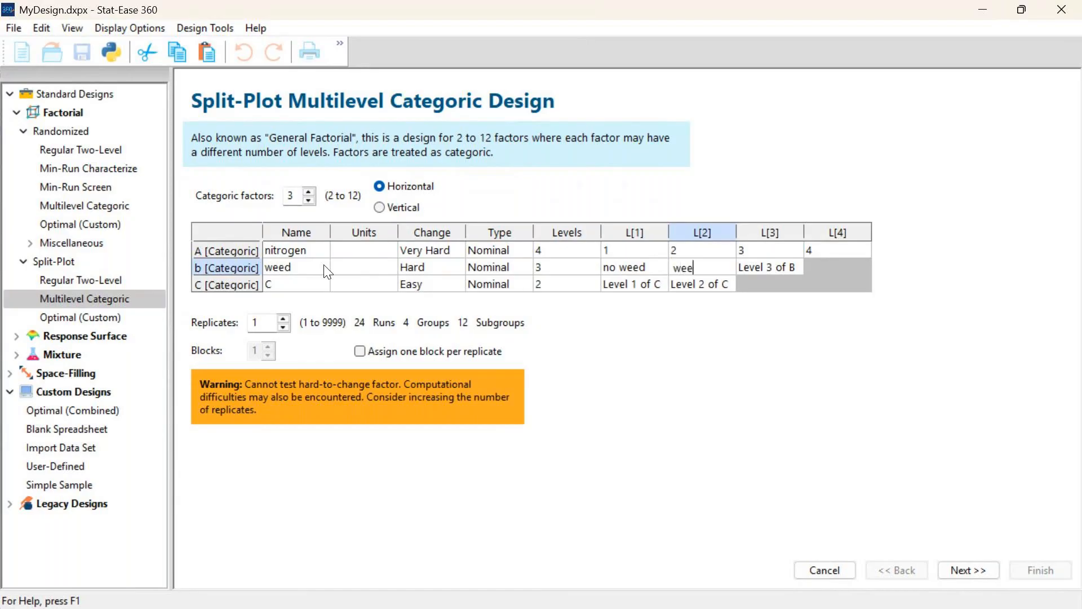
text( 1)
key(Tab)
text(weed 2)
key(Tab)
Name factor C clipping and label its two levels no clipping and clipping
text(clipping)
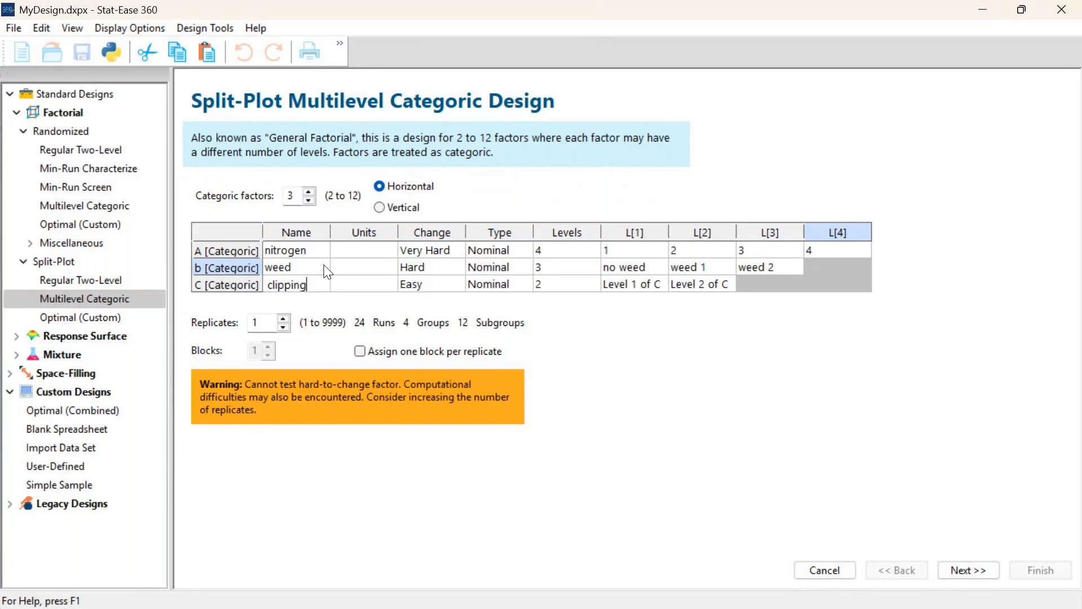
key(Tab)
key(Tab)
key(Tab)
key(Tab)
text(no clipping)
key(Tab)
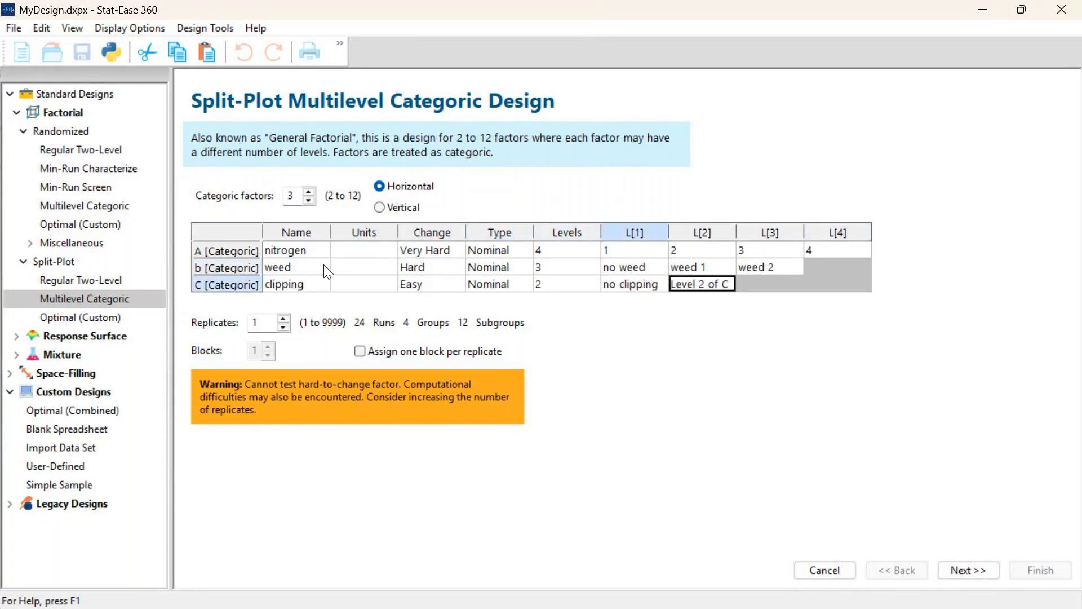
text(clipping)
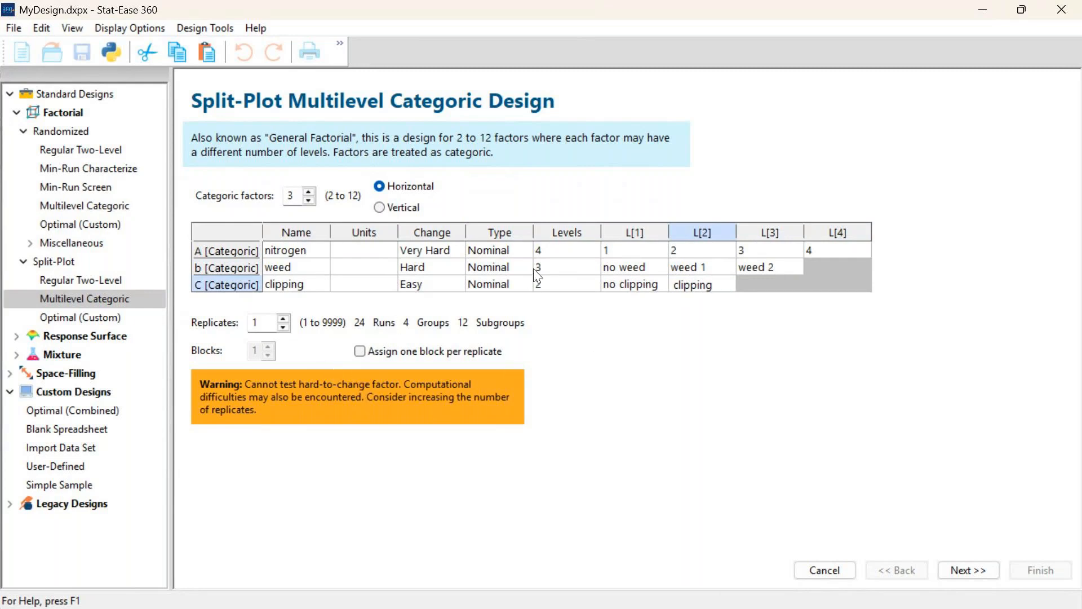
click(574, 286)
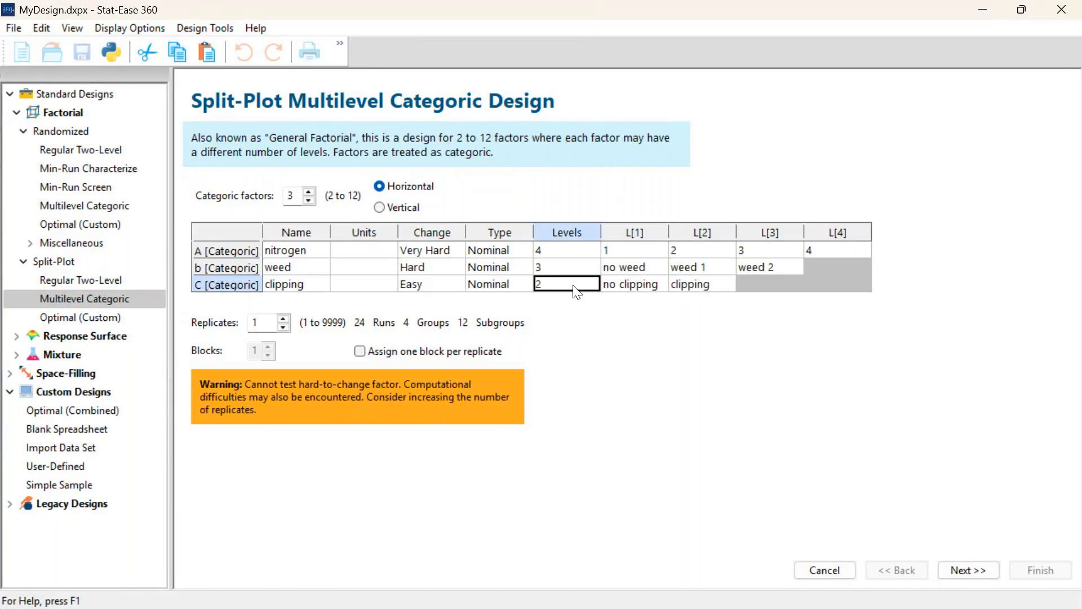
Set the design to 2 replicates with one block per replicate and proceed to the block names
click(283, 318)
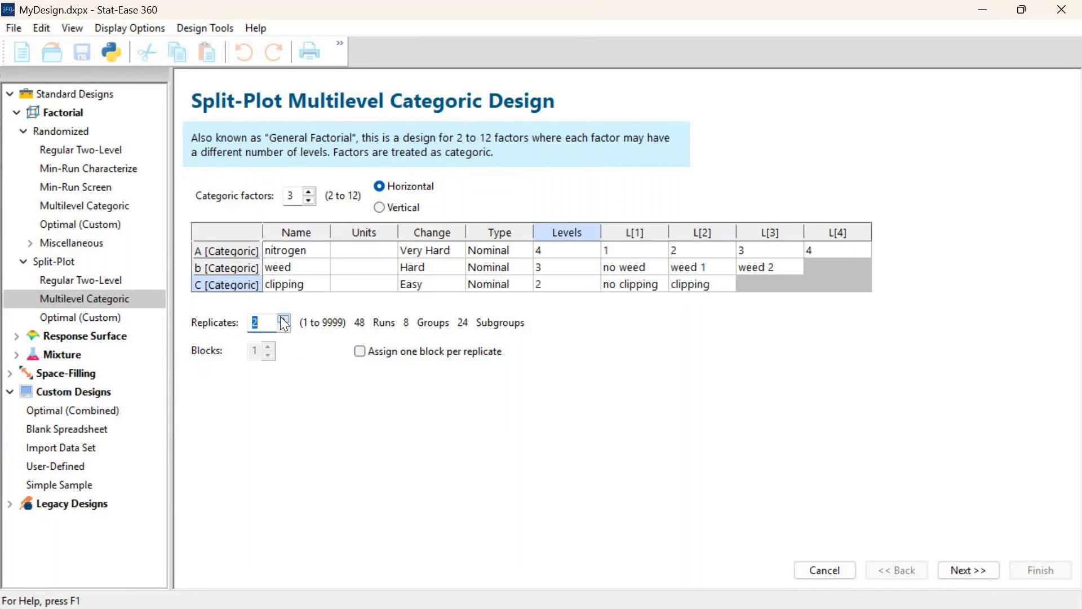
click(361, 353)
click(983, 570)
Name the two blocks Table 1 and Table 2 and continue to the response settings
click(243, 196)
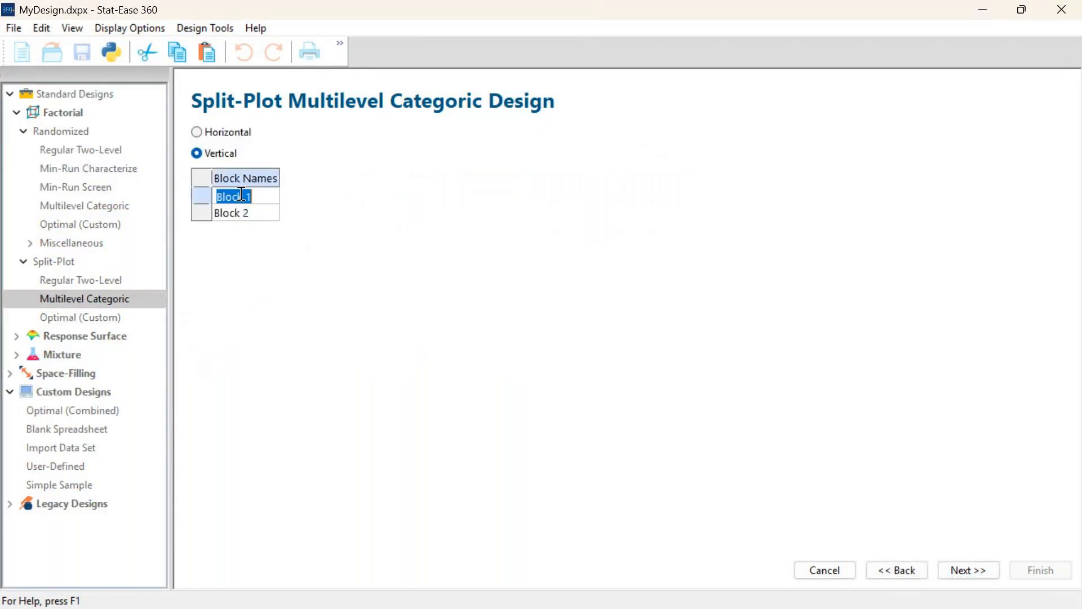
text(Table 1)
key(Return)
text(Table 2)
key(Return)
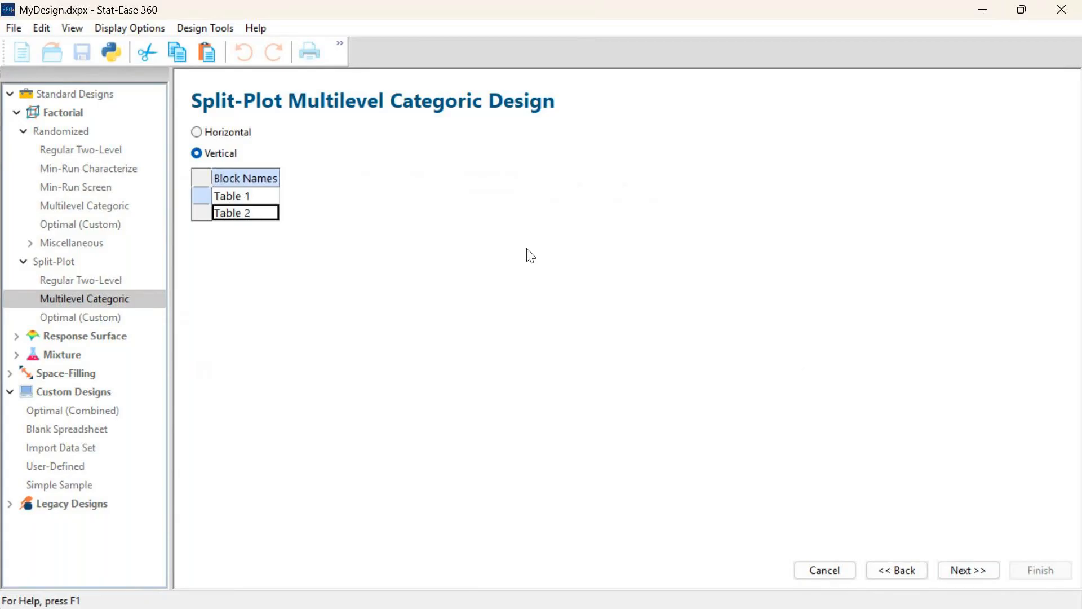
click(964, 569)
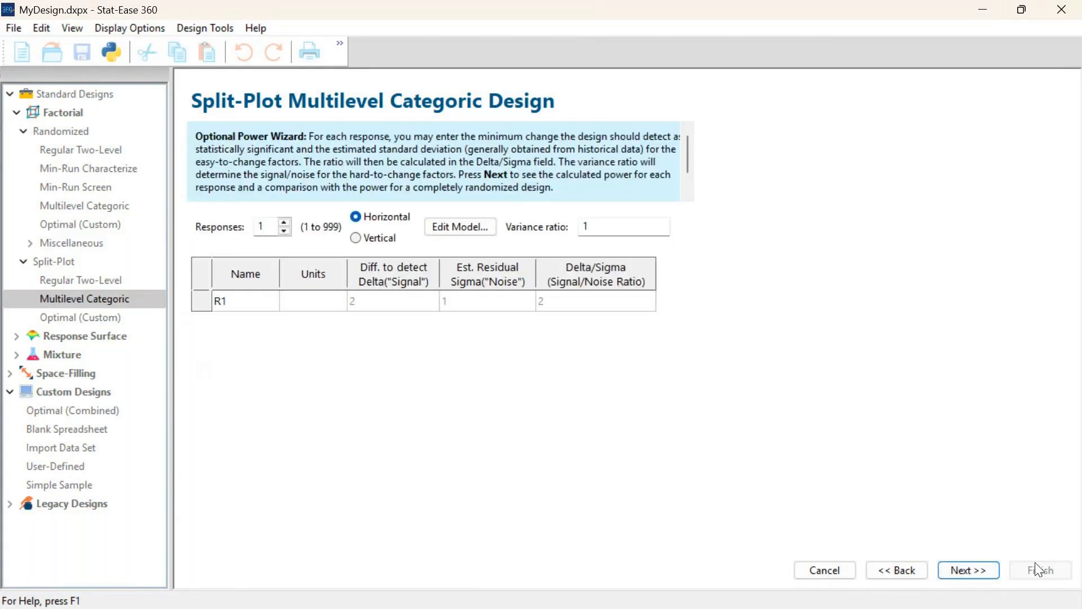
Name the response biomass and set its units to %
click(236, 300)
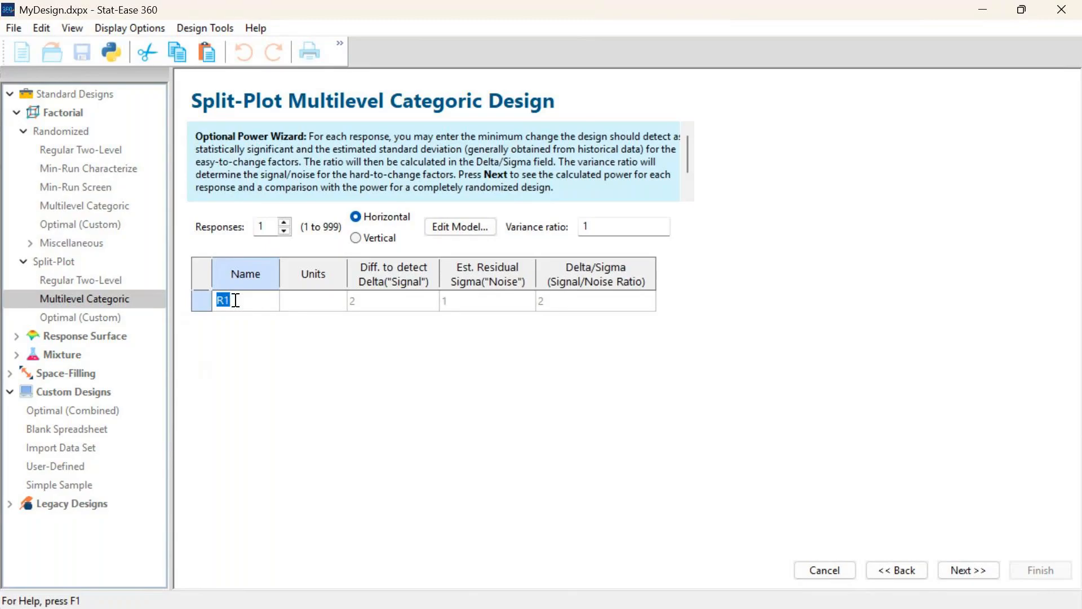
text(biomass)
key(Tab)
text(%)
key(Tab)
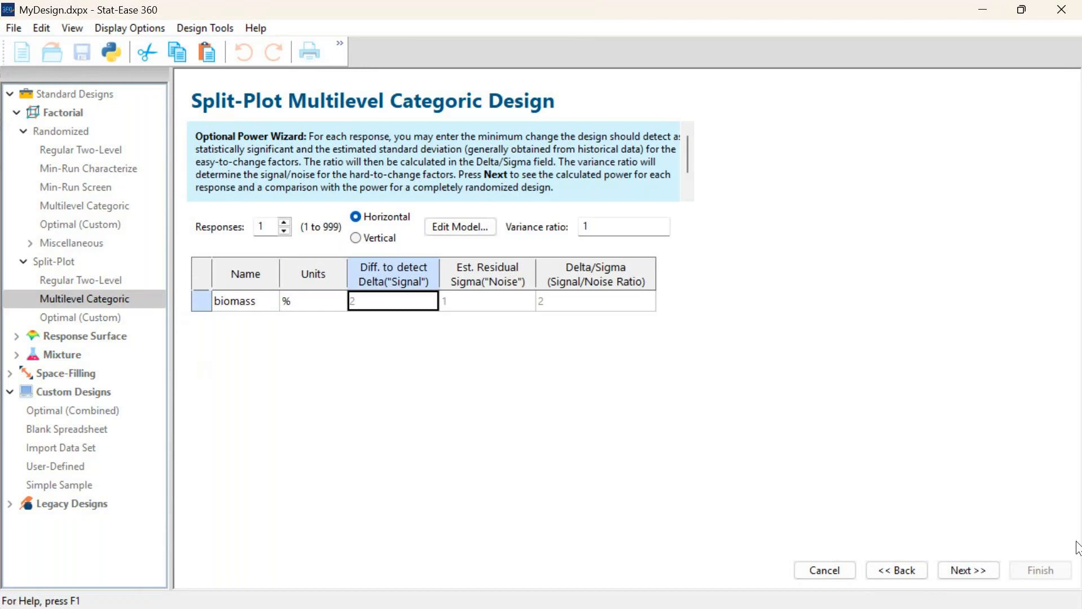
Calculate the design power, then finish building the split-plot design and dismiss the factor reset reminder
click(971, 568)
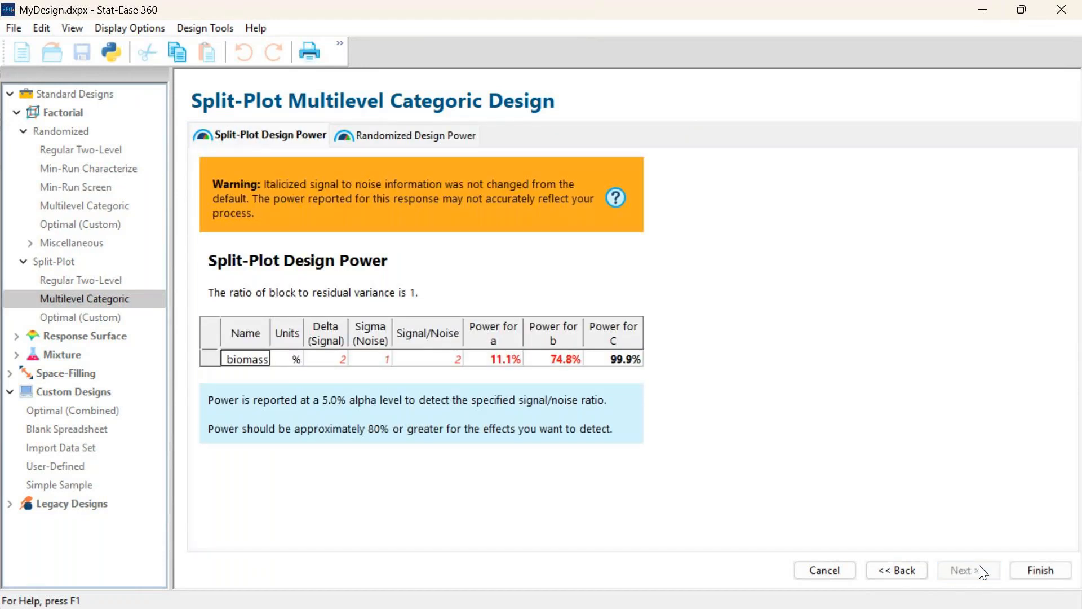
click(1026, 567)
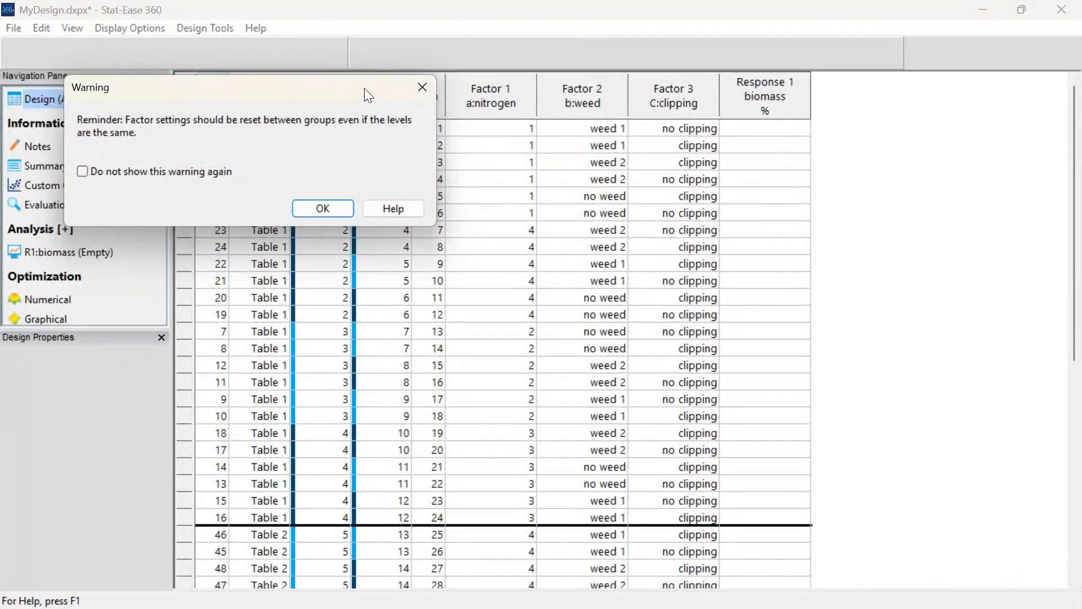
click(337, 206)
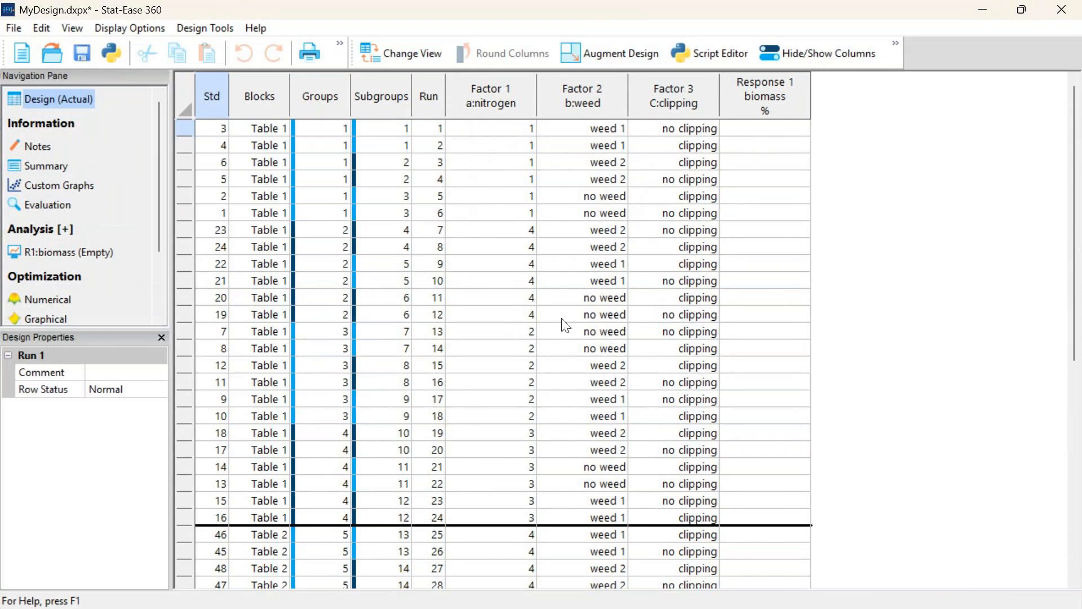
Examine how the no weed runs 11 to 14 and the first runs are divided into groups and subgroups
drag(575, 297, 576, 347)
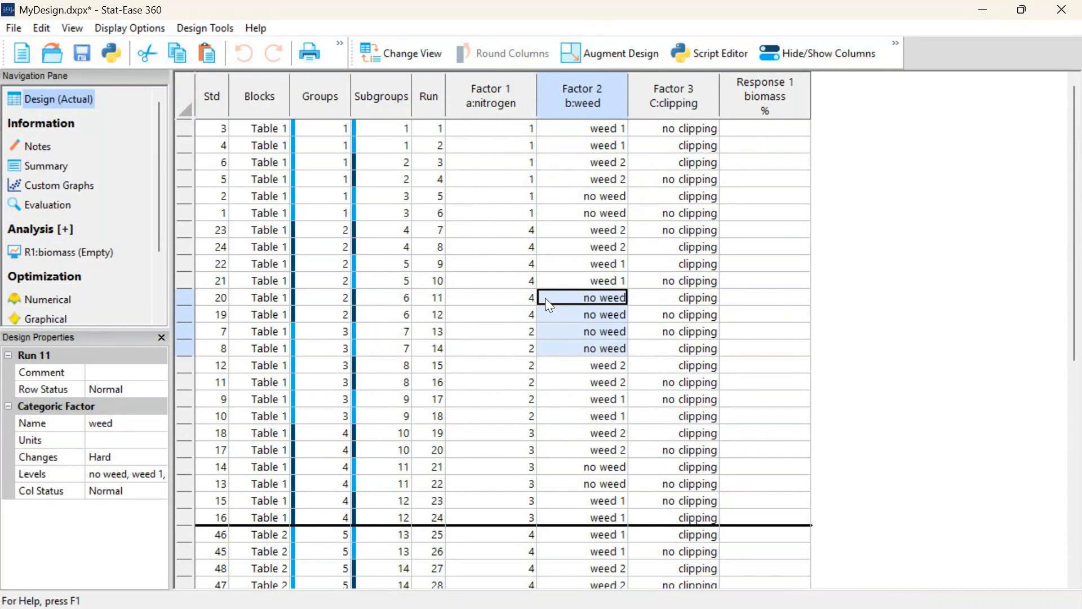
drag(395, 298, 395, 348)
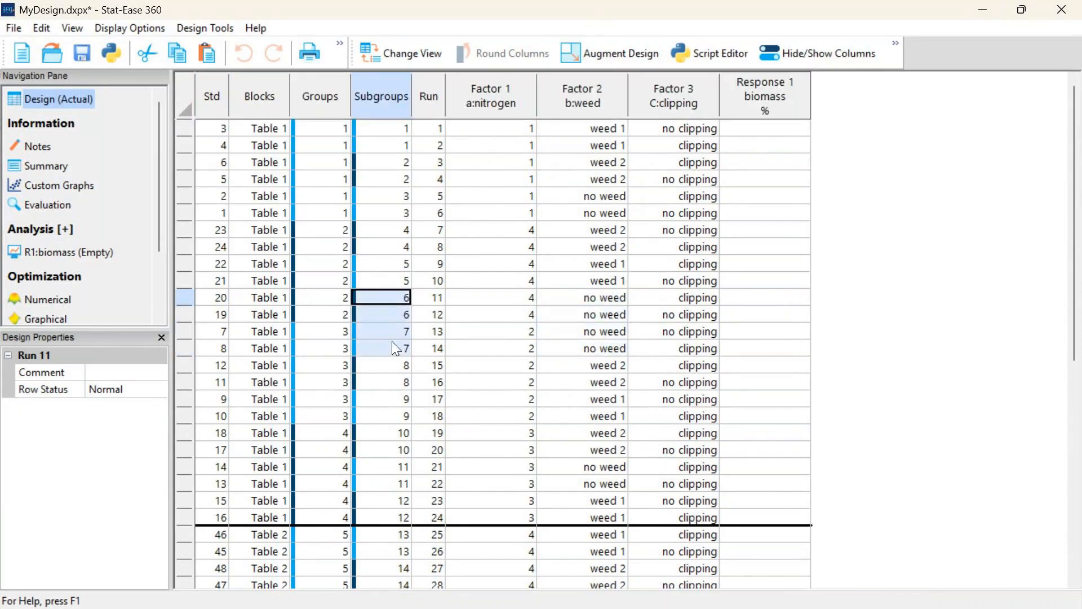
click(580, 299)
drag(580, 301, 582, 346)
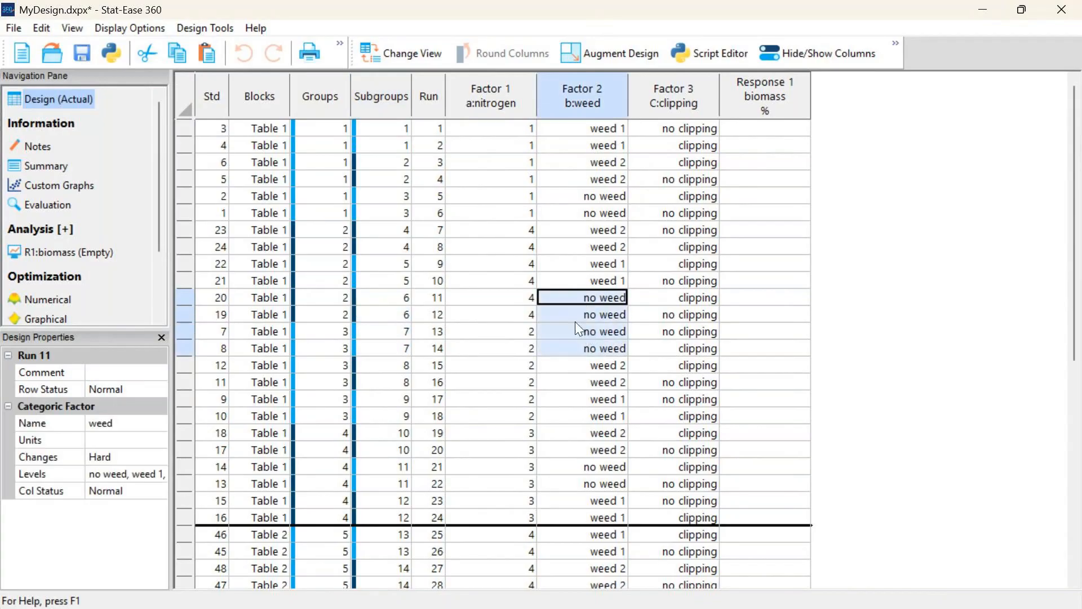
drag(567, 295, 586, 317)
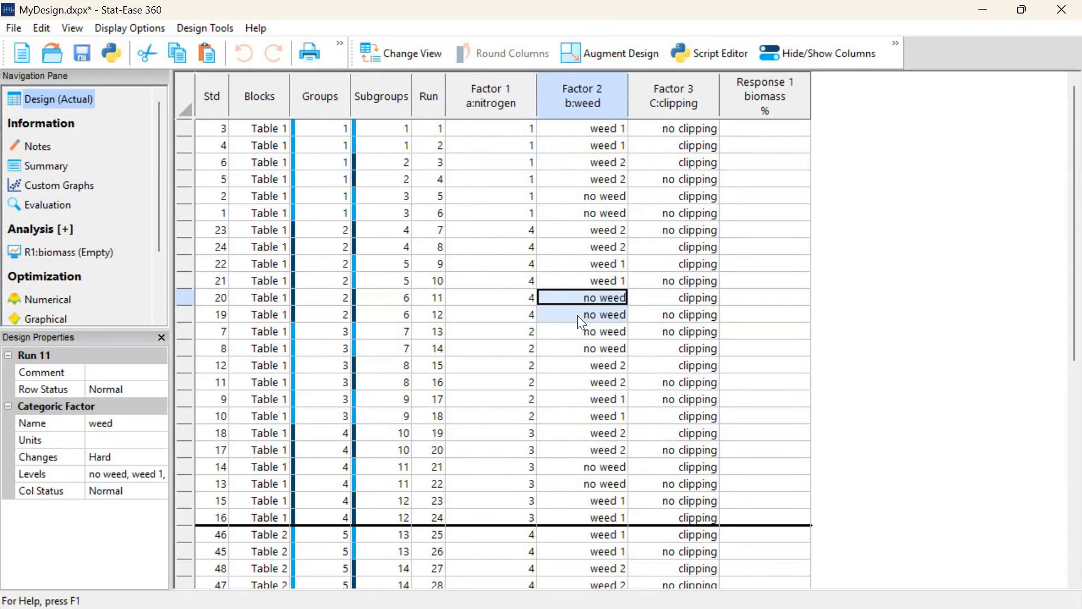
drag(581, 330, 581, 319)
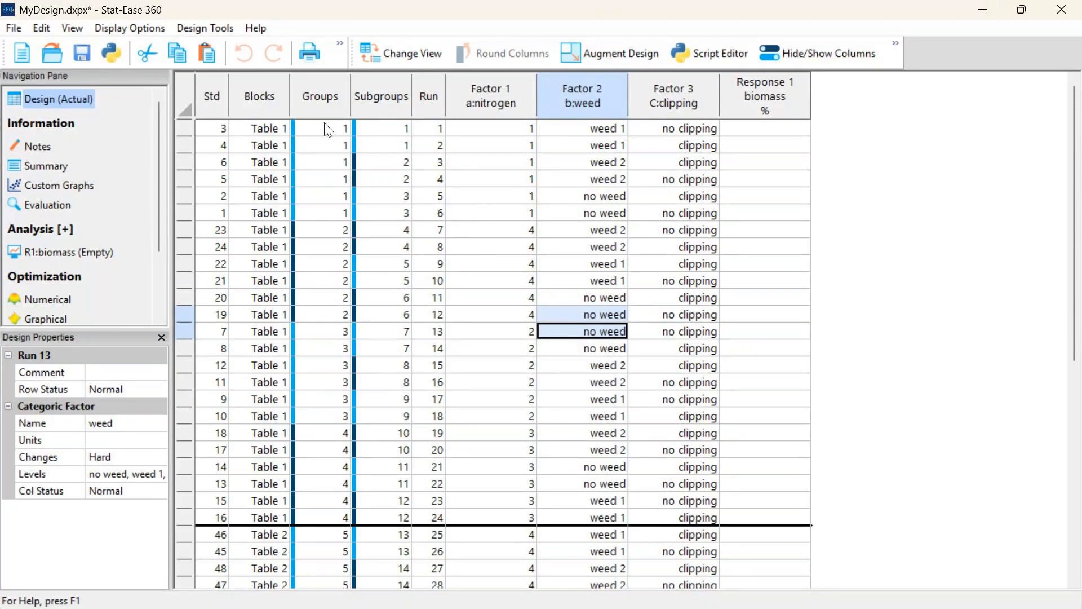
drag(329, 130, 338, 314)
drag(386, 128, 378, 172)
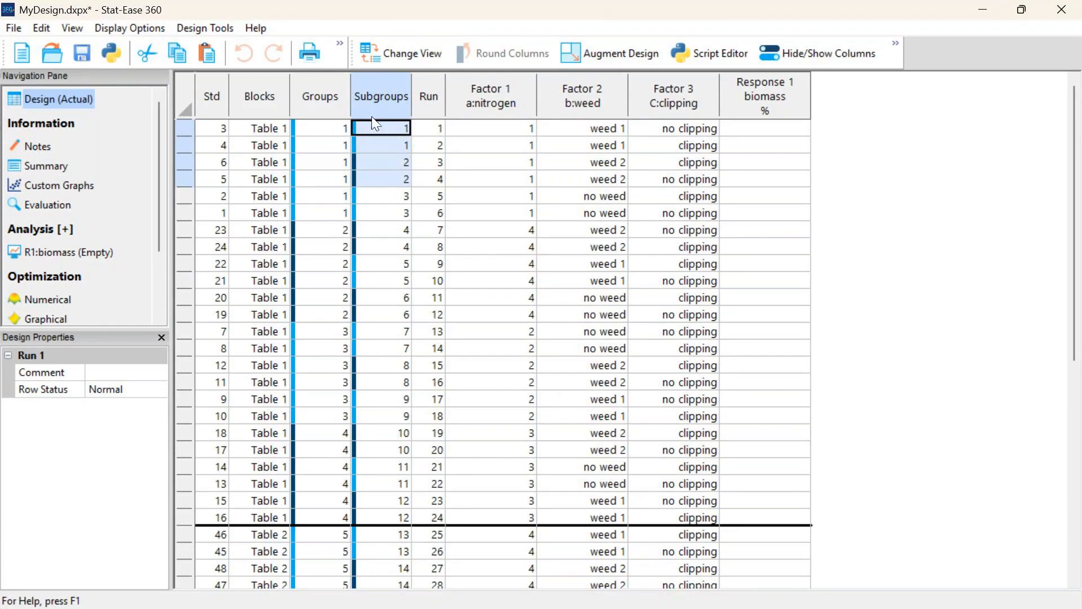
Rename the Blocks column of the design as Table
click(263, 93)
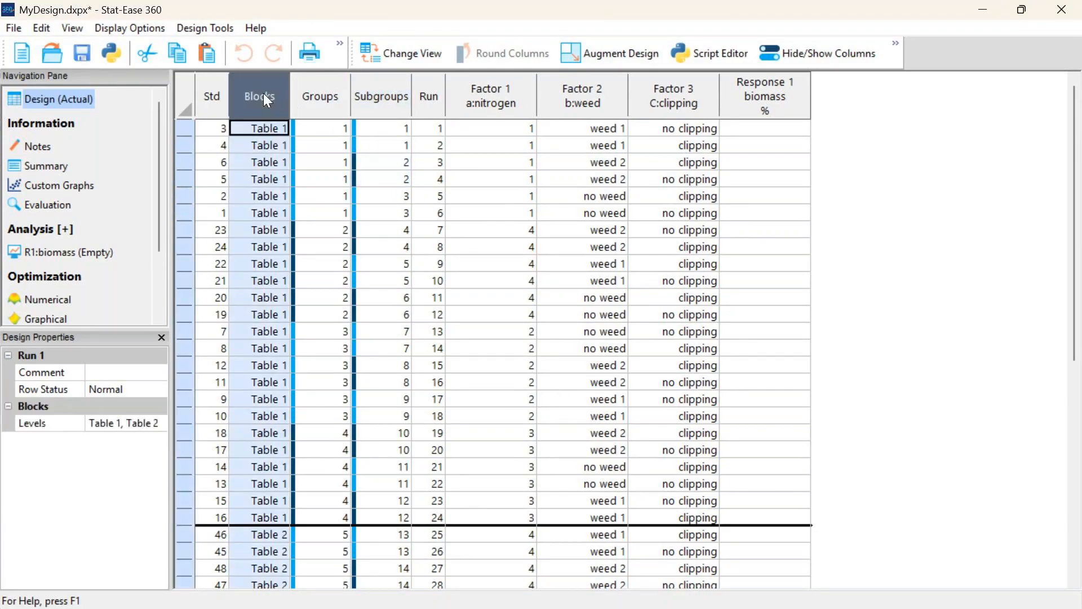
right_click(264, 89)
click(282, 101)
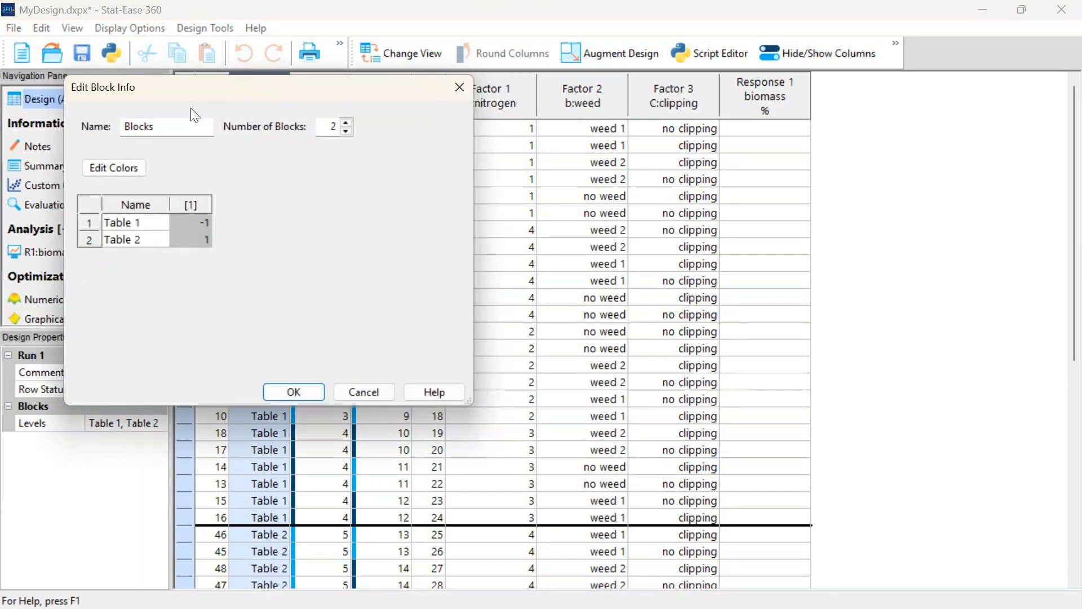
double_click(161, 126)
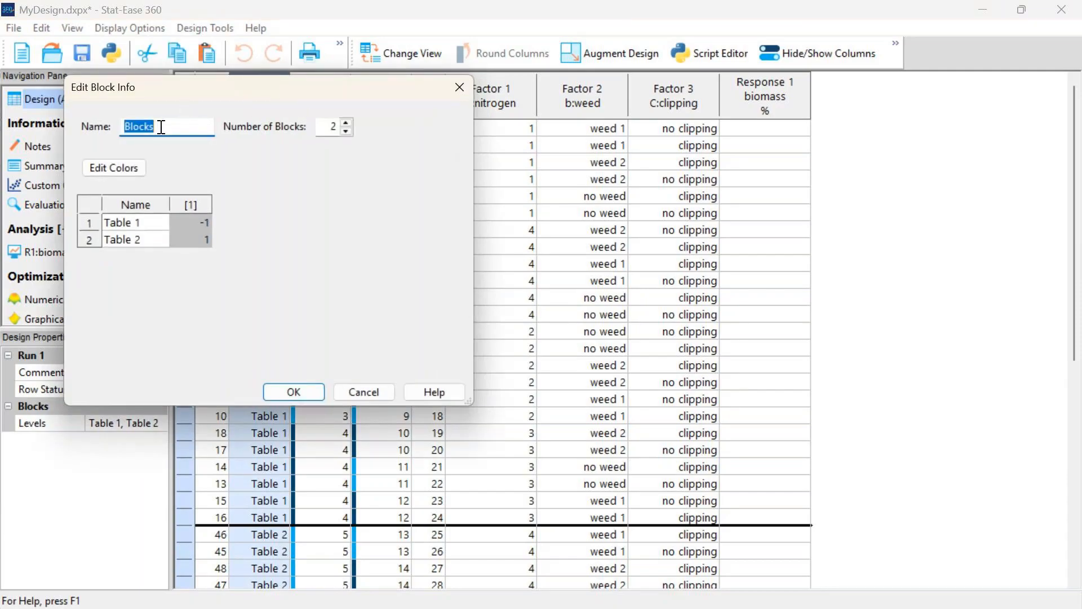
text(Table)
click(292, 391)
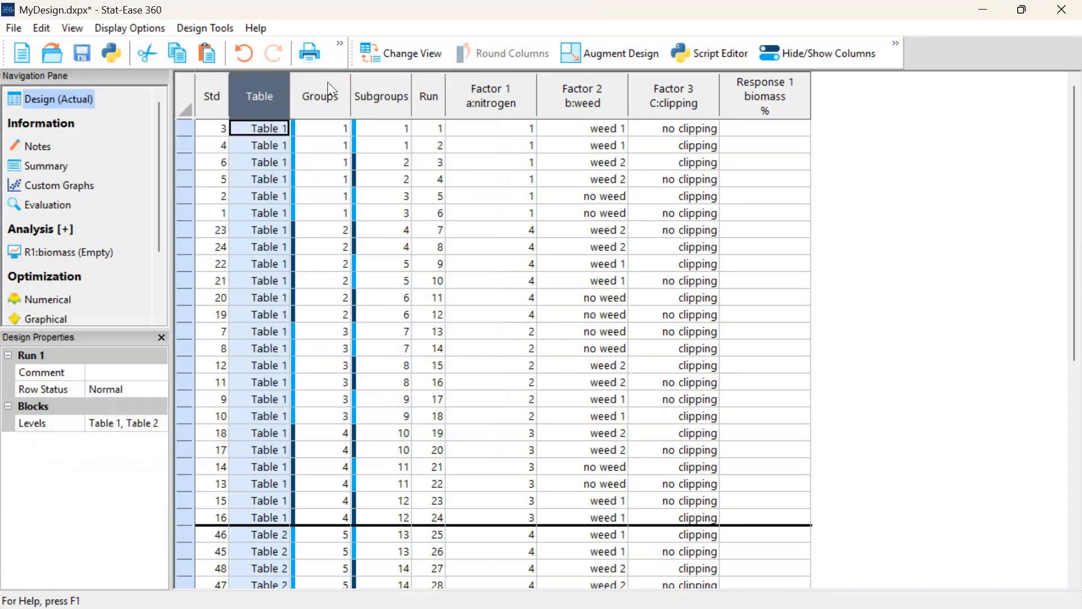
Rename the Groups column of the design as Tray
right_click(342, 105)
click(350, 107)
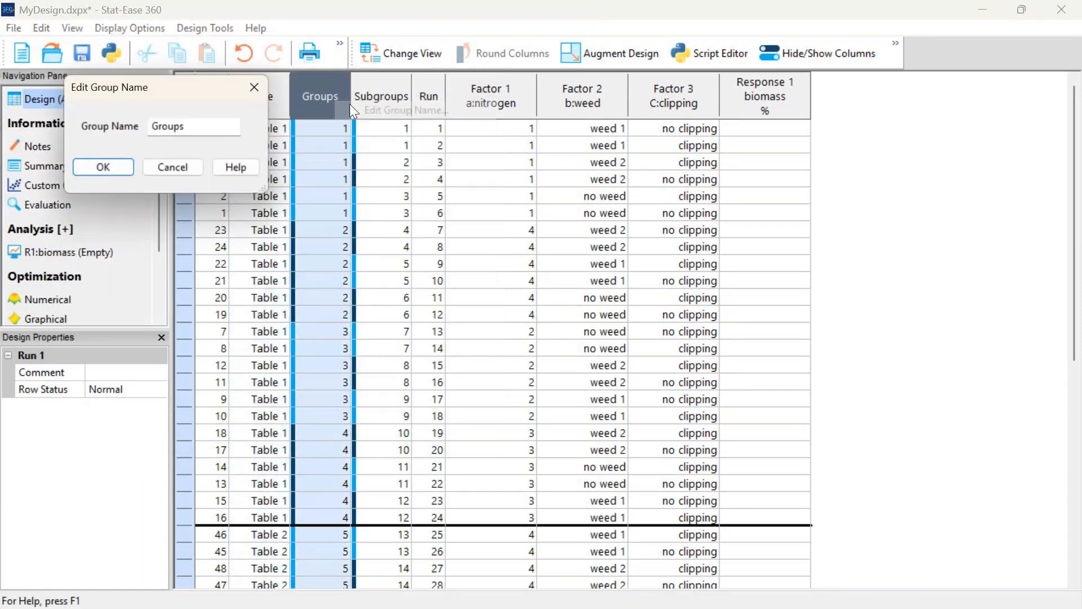
double_click(177, 128)
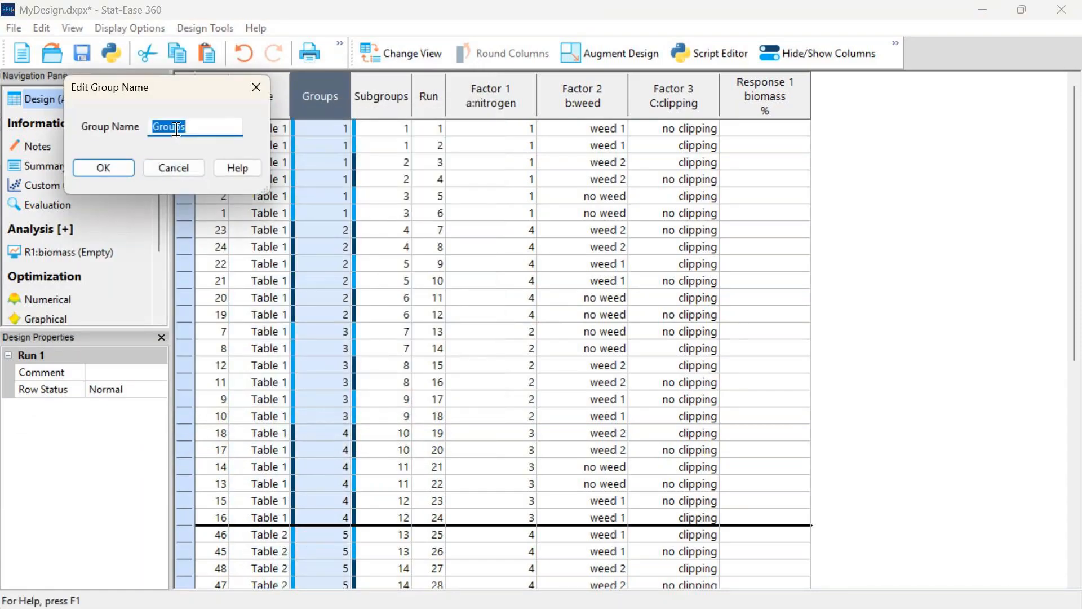
text(Tray)
key(Return)
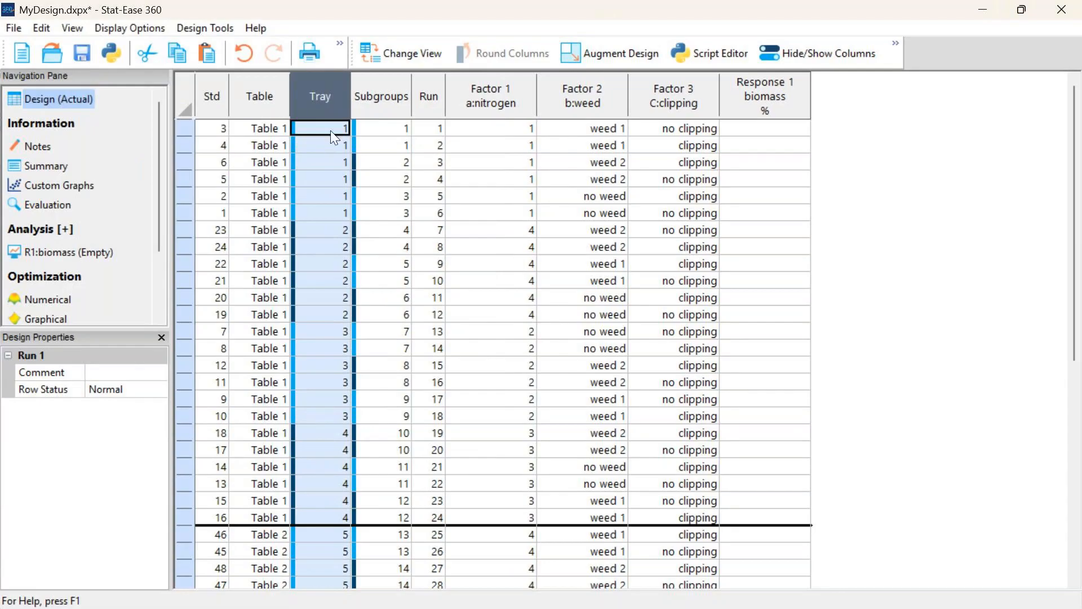
Rename the Subgroups column of the design as Basket
right_click(382, 97)
click(407, 106)
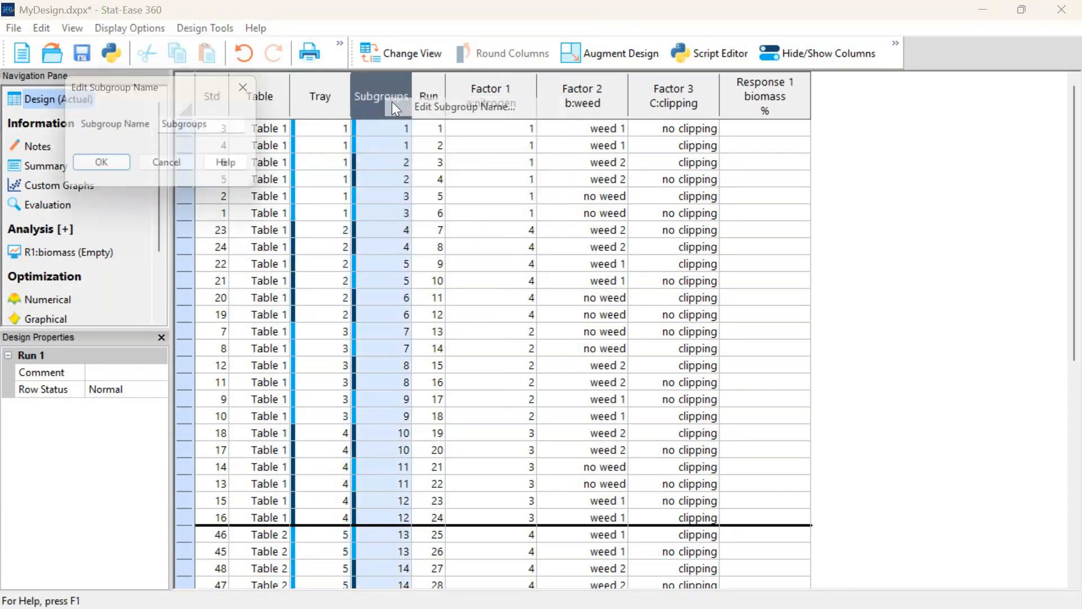
double_click(183, 125)
text(Basket)
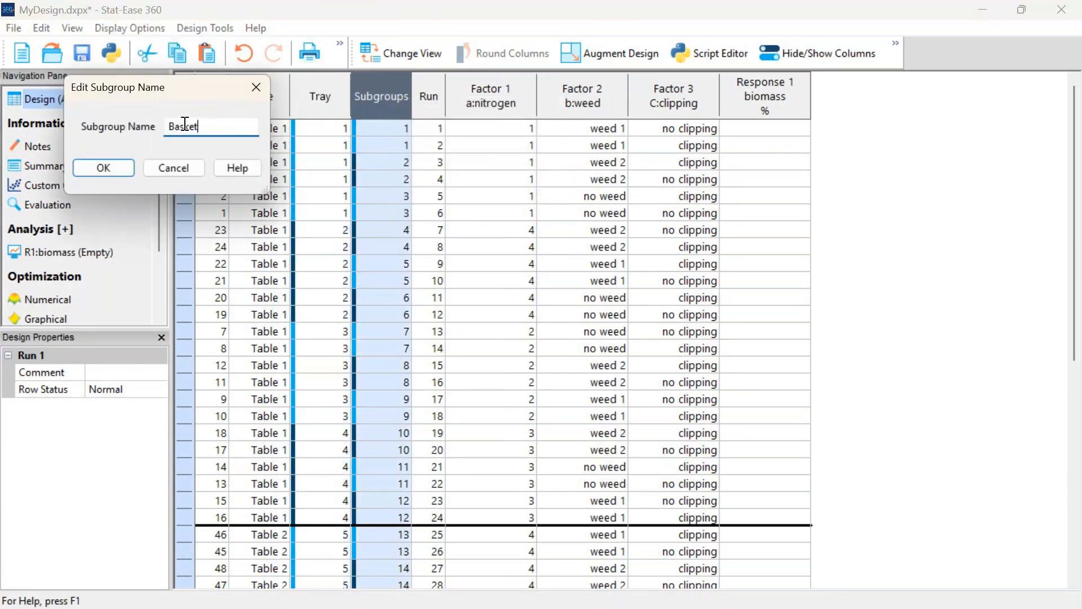
key(Return)
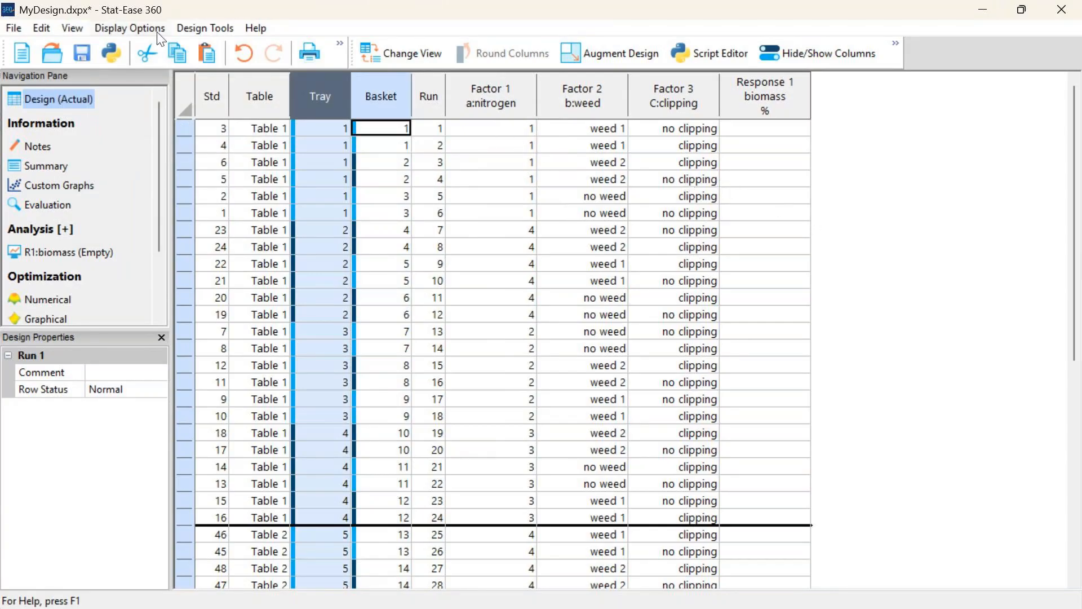
Open the recent design weed-built.dxpx without saving the current one, and select its fraction nonweed response column
click(14, 25)
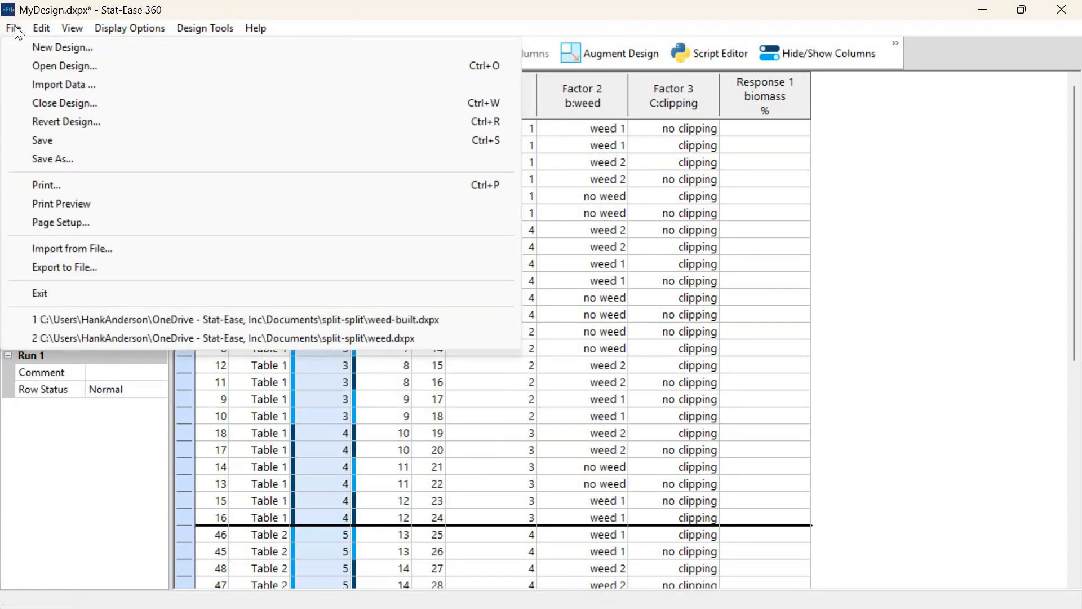
click(293, 320)
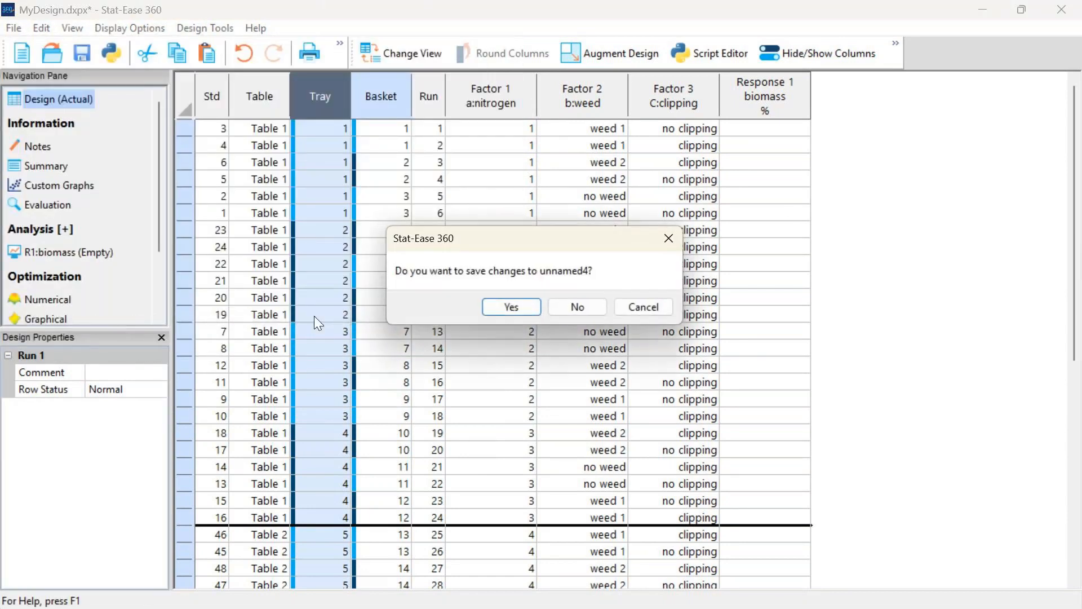
click(587, 306)
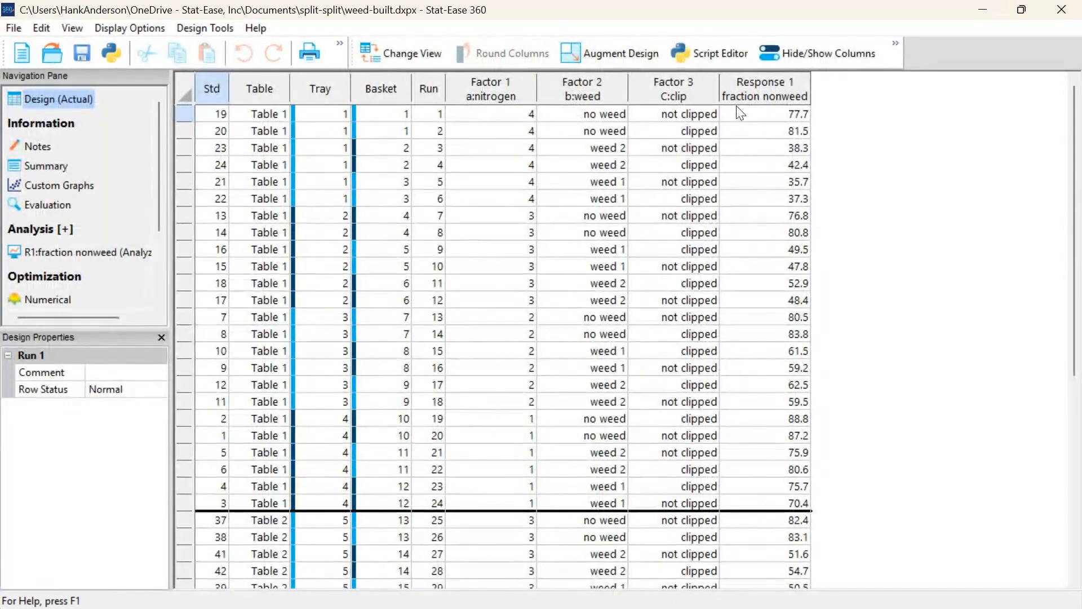
click(758, 101)
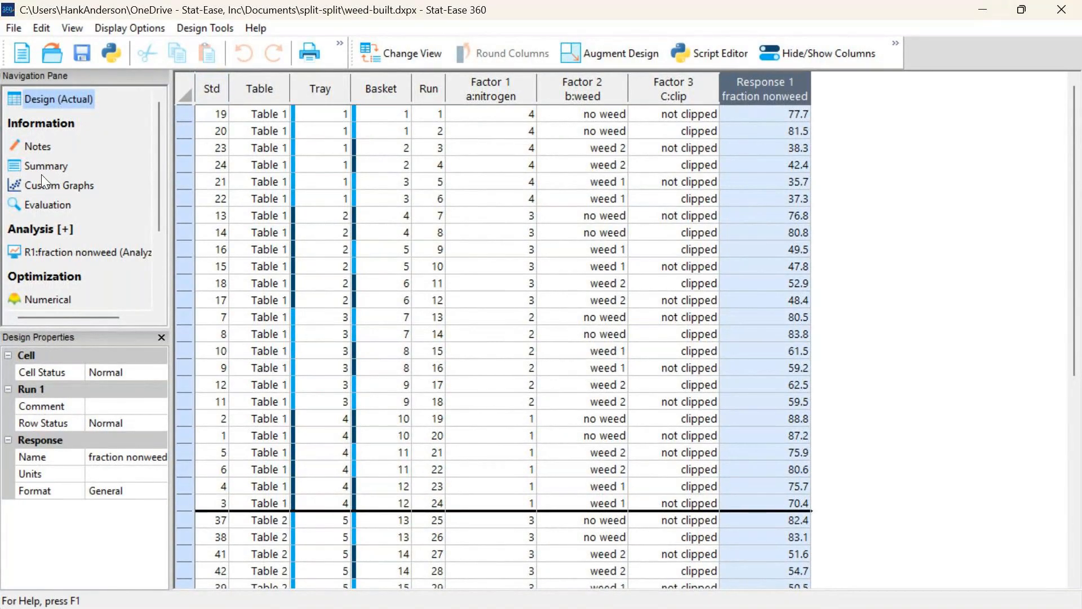
Evaluate the design and show the split-plot degrees of freedom beside the model terms in a two-pane layout
click(49, 204)
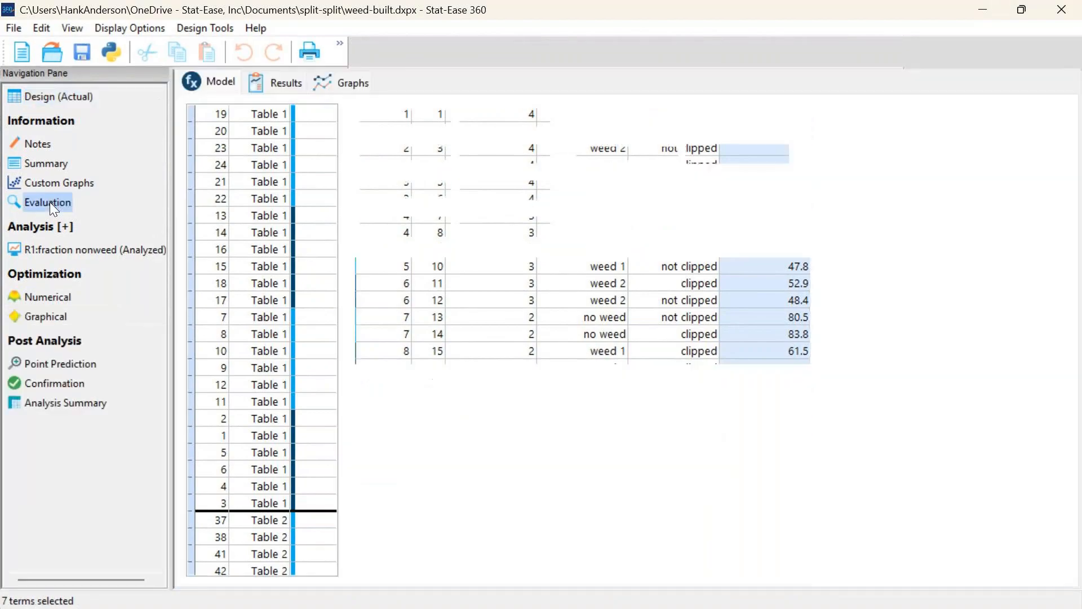
click(279, 90)
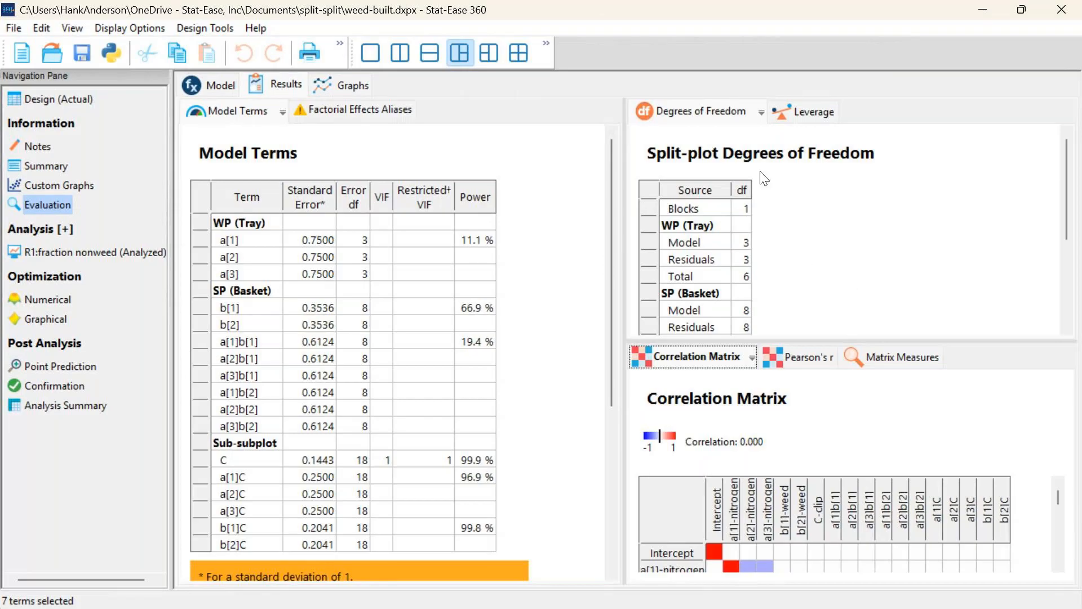
click(407, 55)
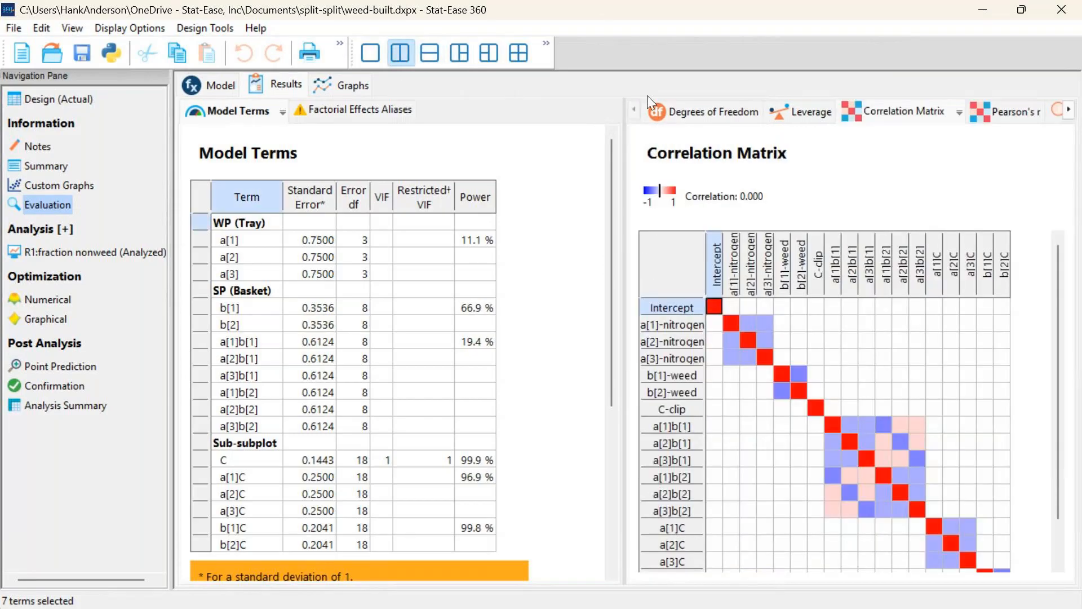
click(708, 117)
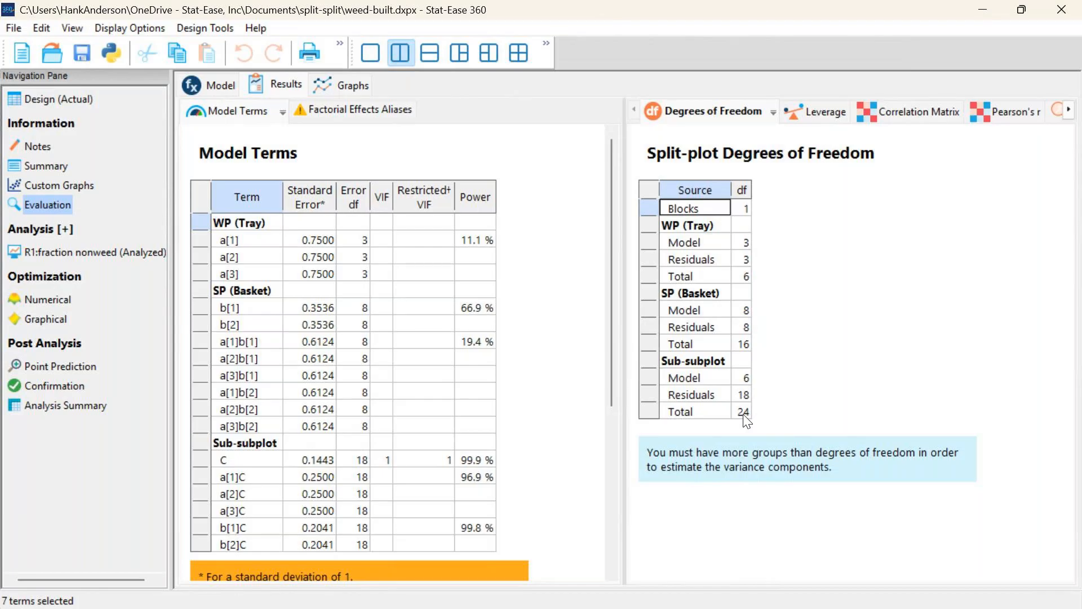
click(743, 395)
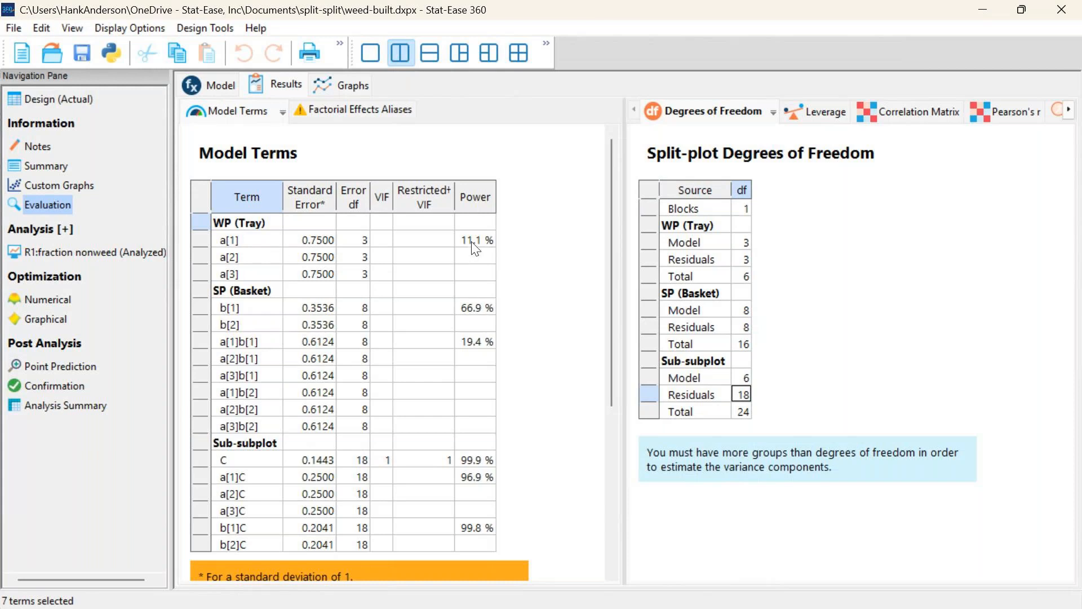
Examine the power of the a[1]b[1] and a[1]C interaction terms in the Model Terms table
click(266, 346)
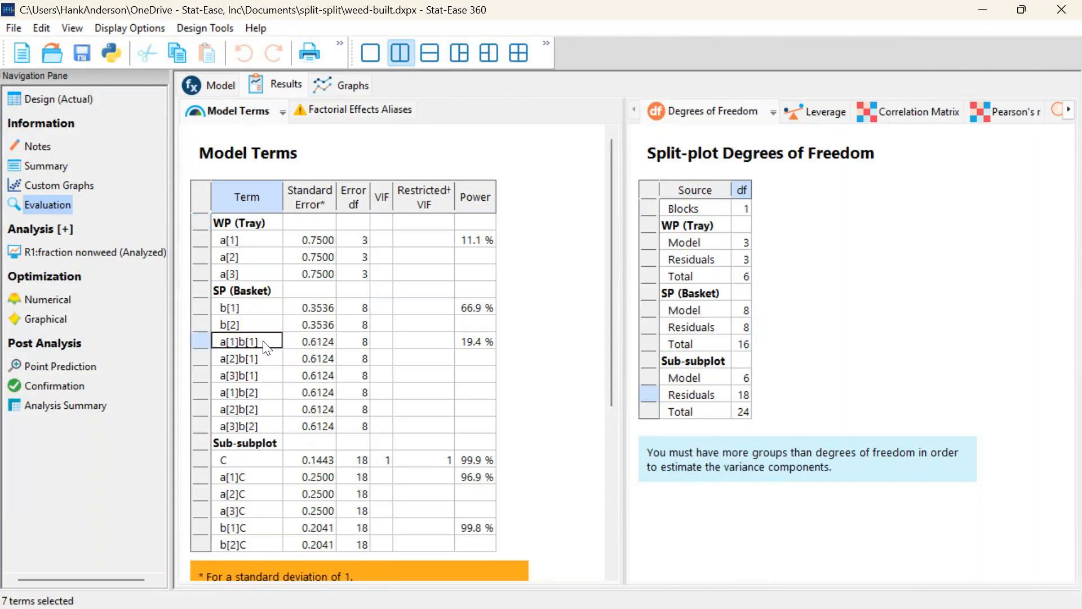
scroll(270, 350, down, 2)
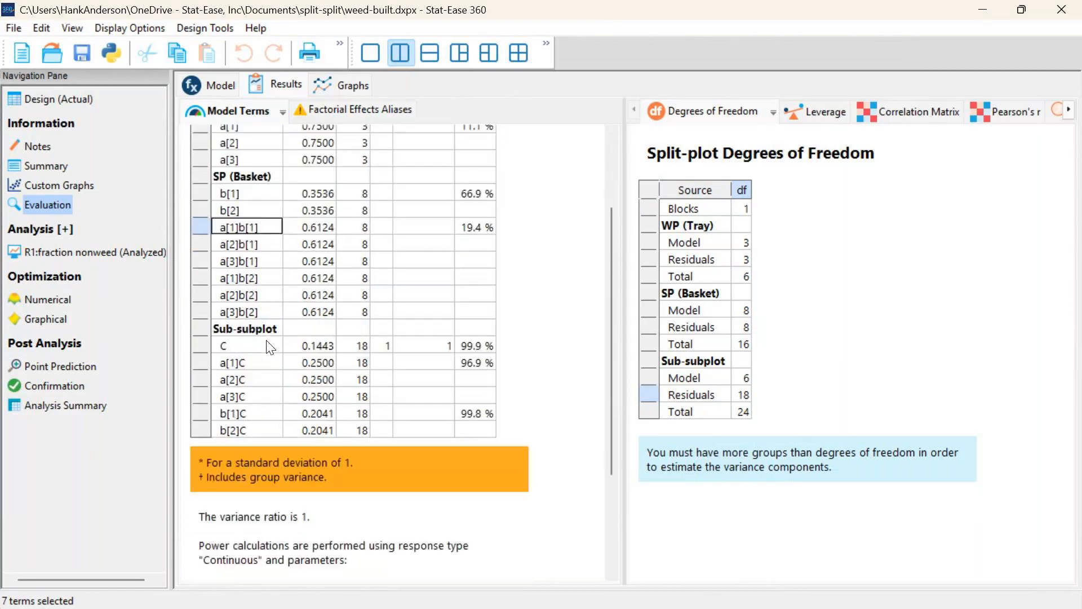
click(259, 367)
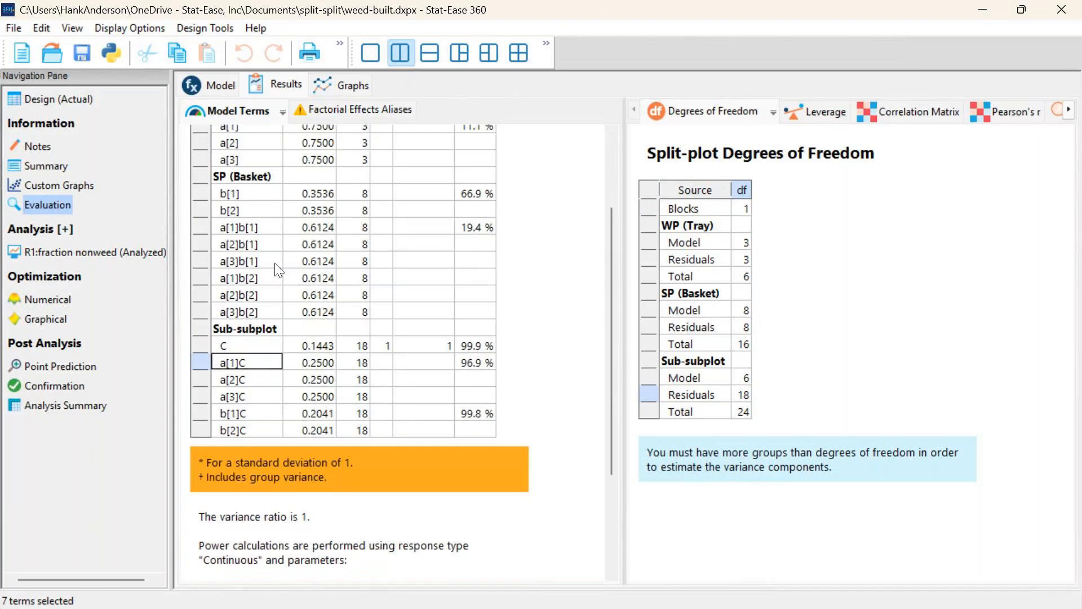
scroll(279, 270, up, 3)
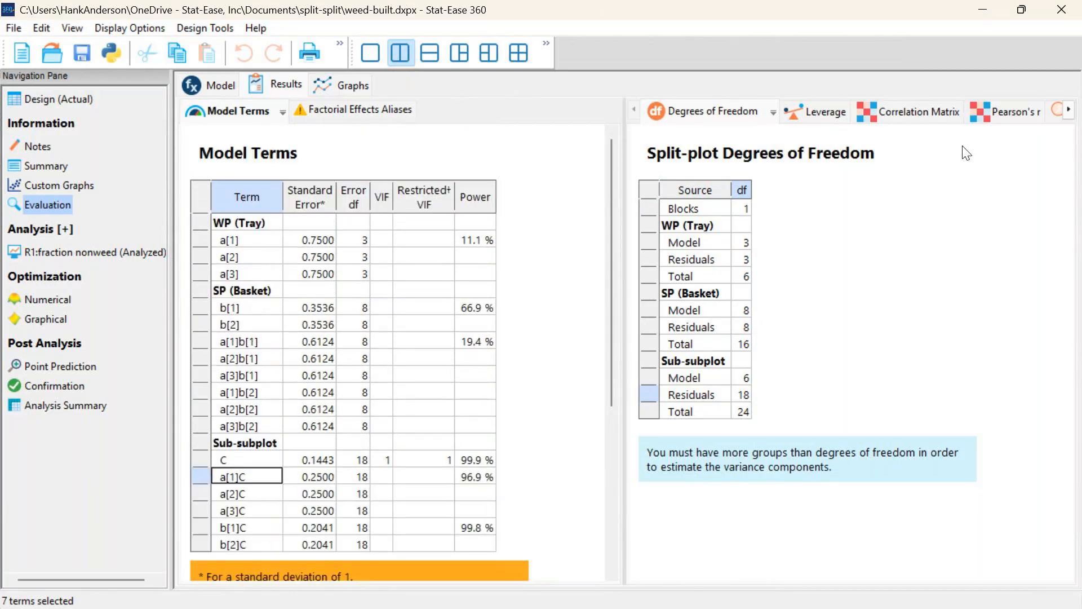
Open the fraction nonweed analysis, check its mixed model method and view the model selection
click(92, 252)
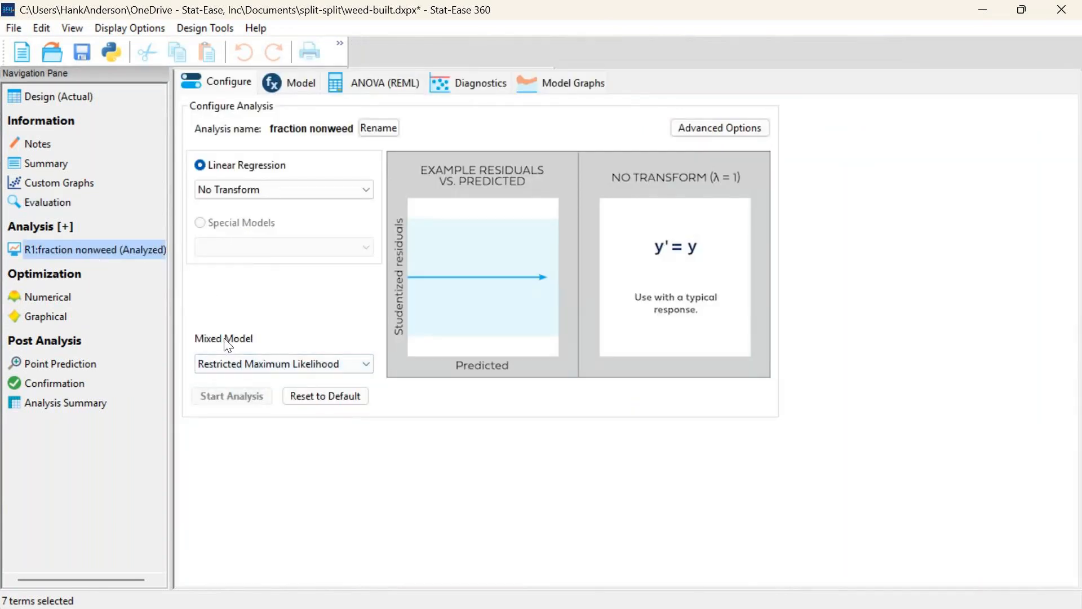
click(273, 368)
click(271, 363)
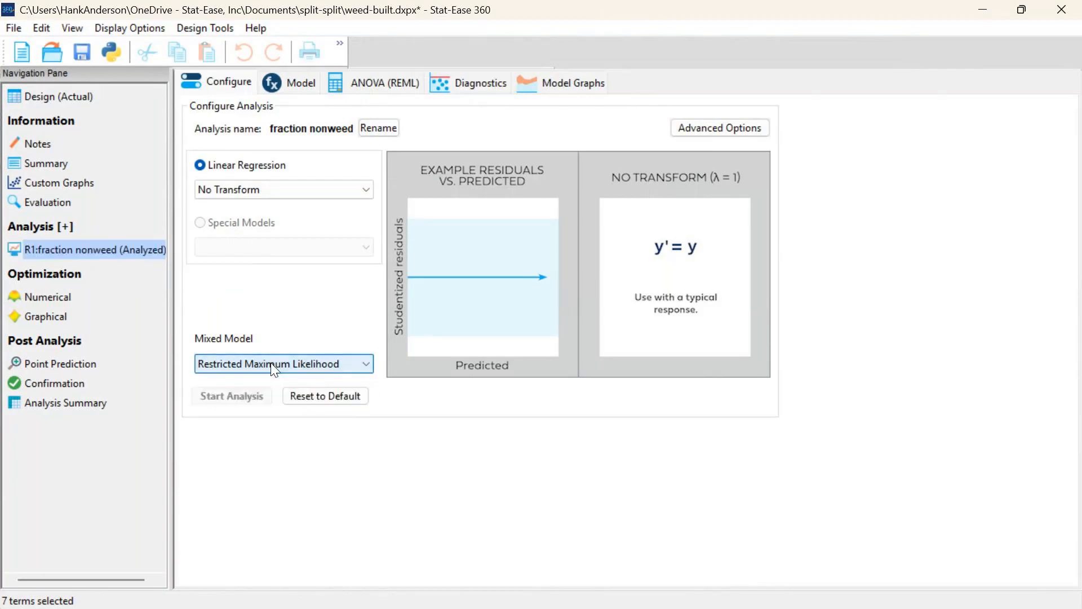
click(276, 89)
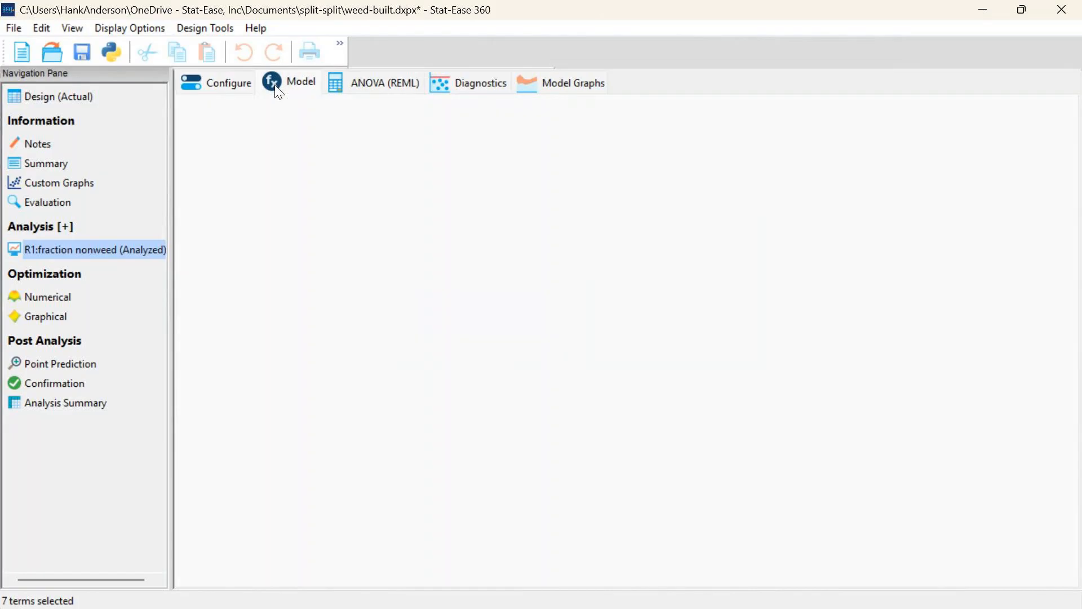
View the REML ANOVA and compare the error degrees of freedom of the nitrogen, weed and clip terms
click(377, 83)
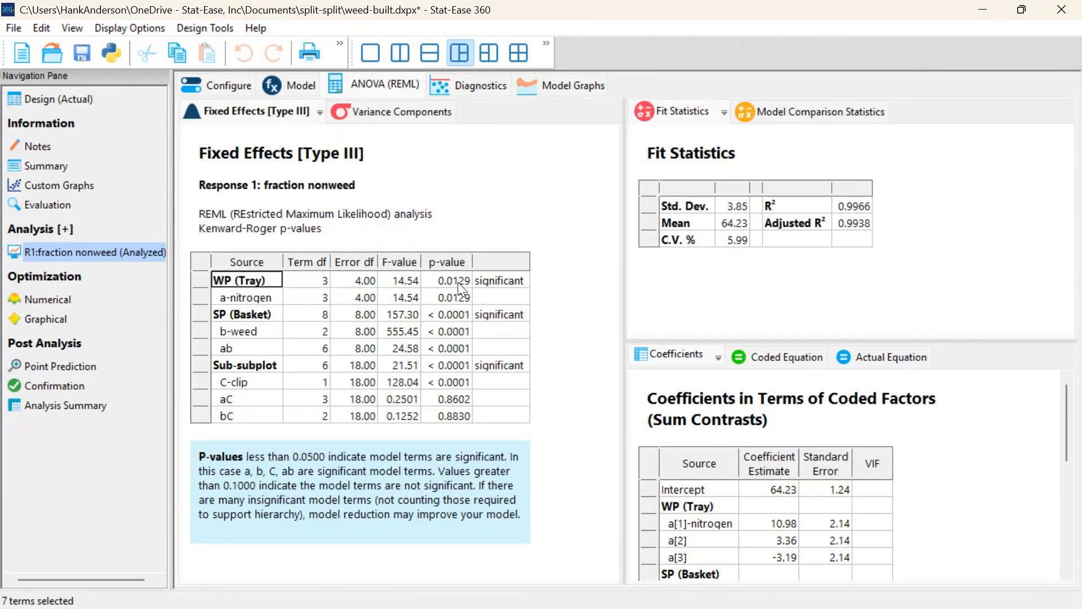
click(360, 297)
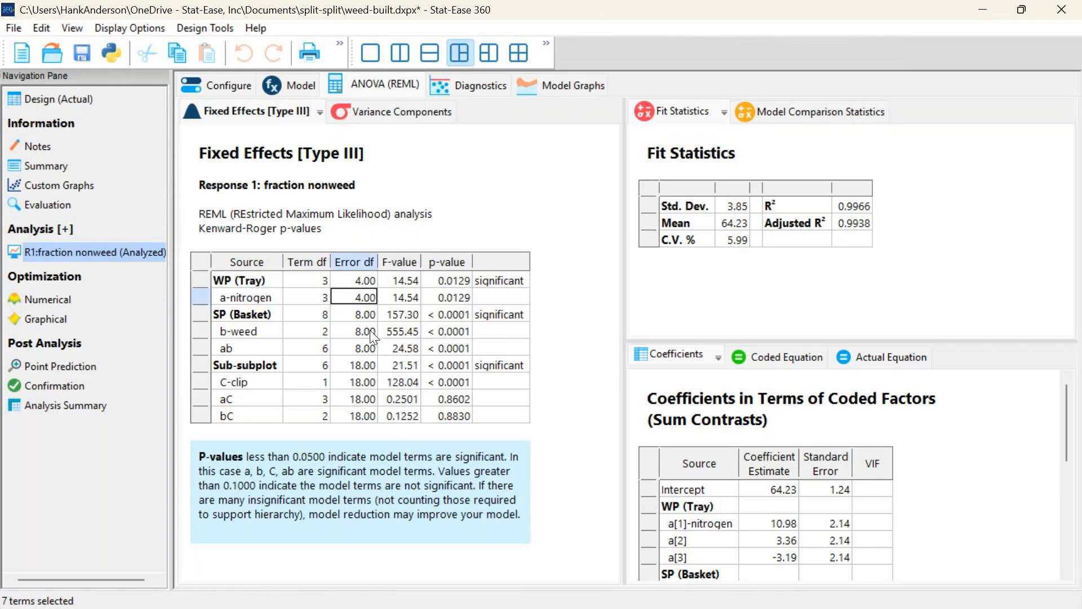
click(369, 330)
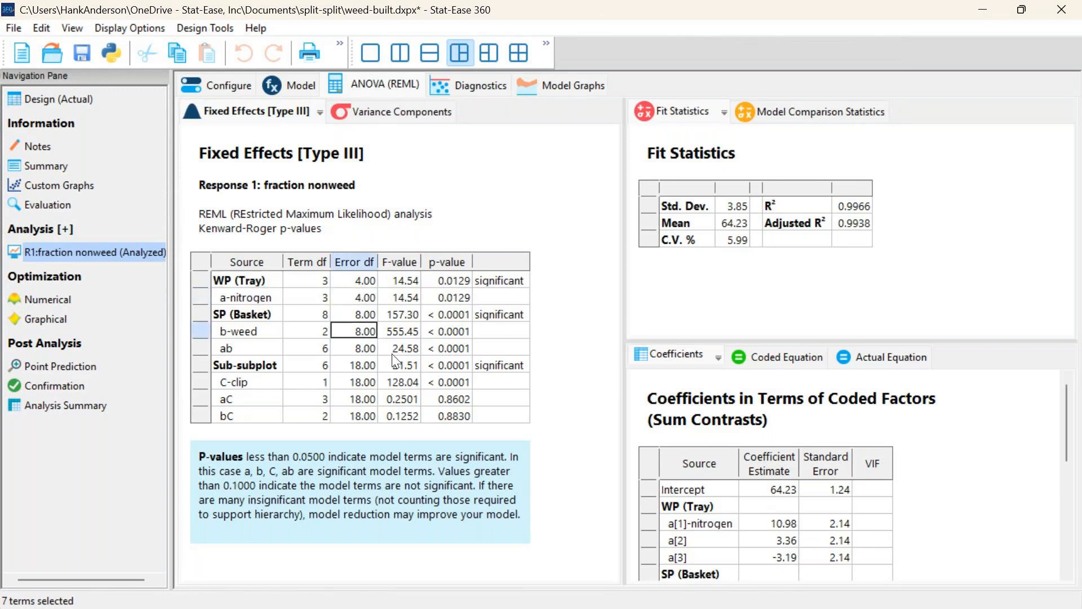
click(363, 381)
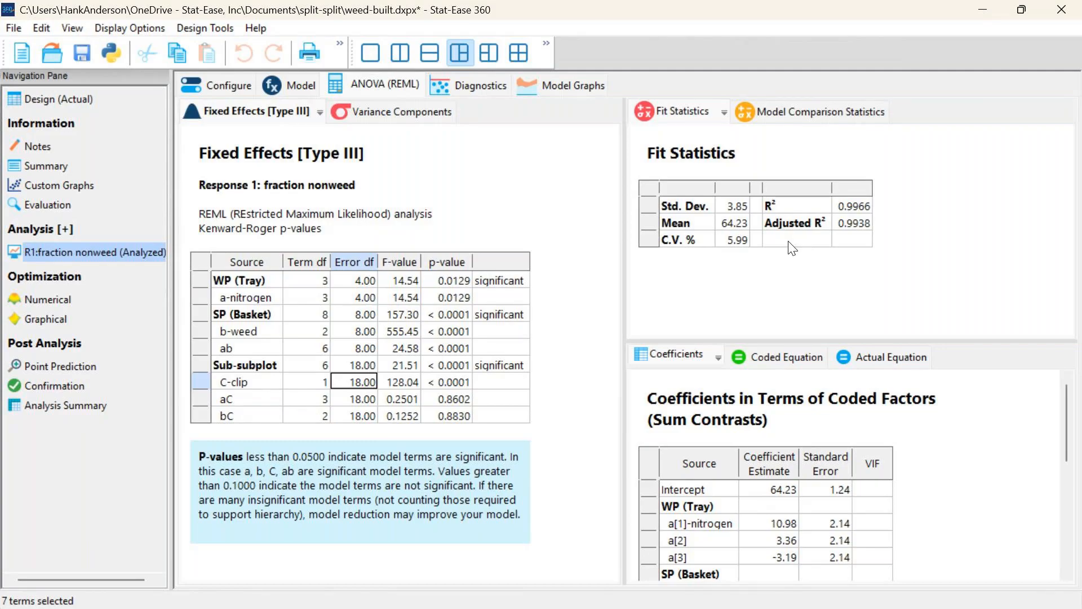
Review the coded and actual equations, return to the coefficients, and show the model comparison statistics
click(779, 352)
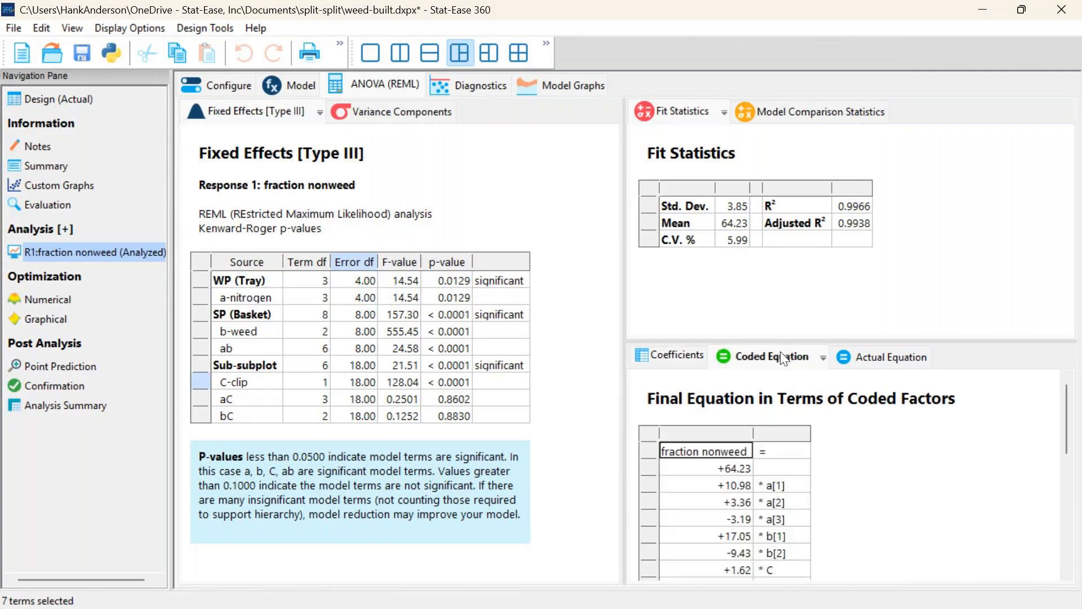
click(888, 357)
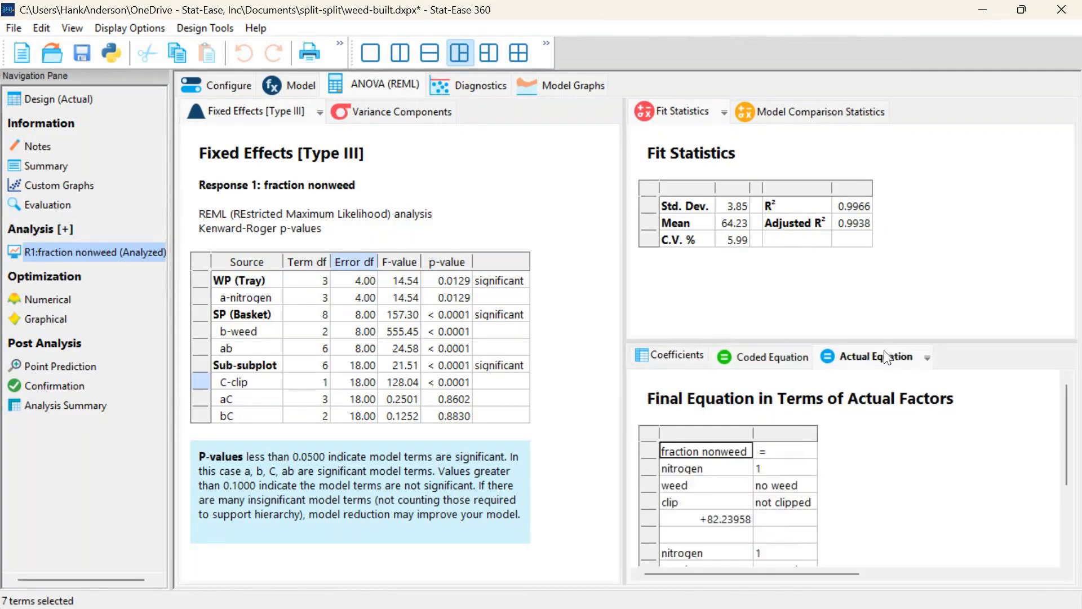
click(654, 358)
click(782, 116)
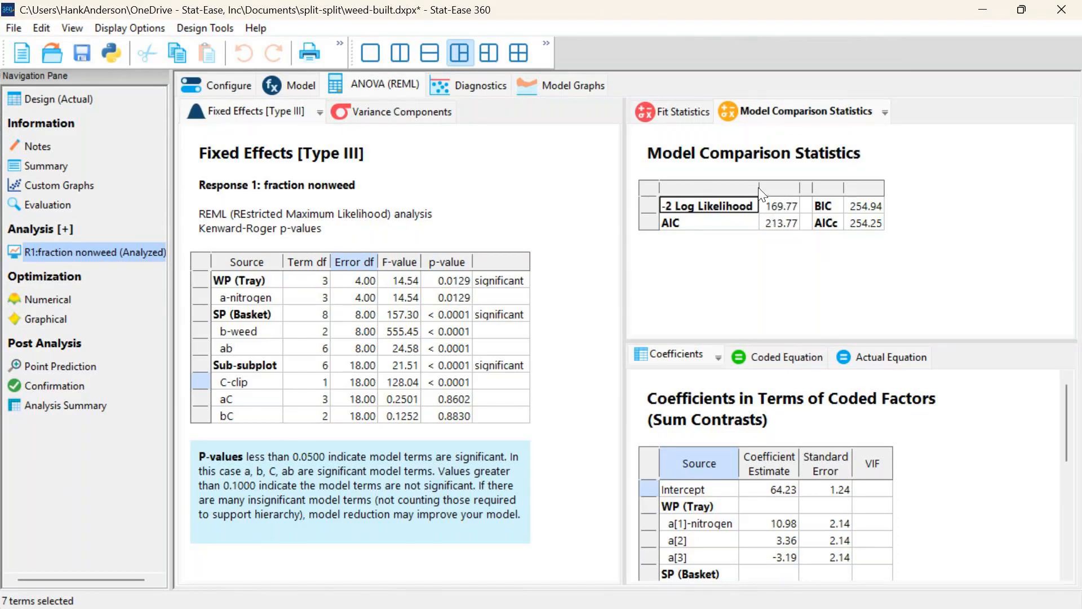
Examine the variance components for the Table blocks and the Tray whole plots, including the Tray share of the total
click(405, 115)
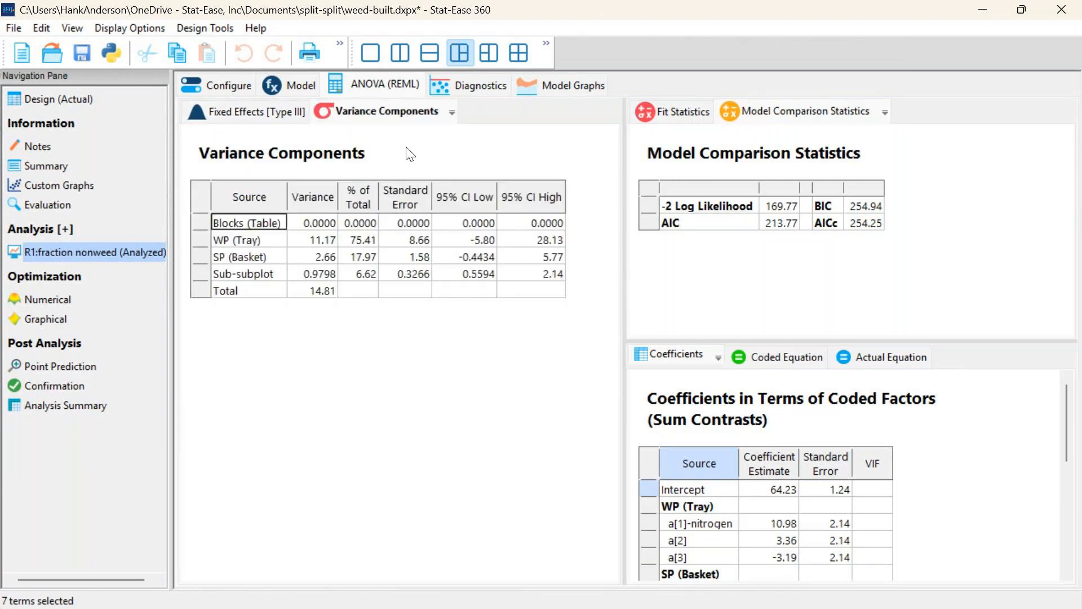
click(326, 225)
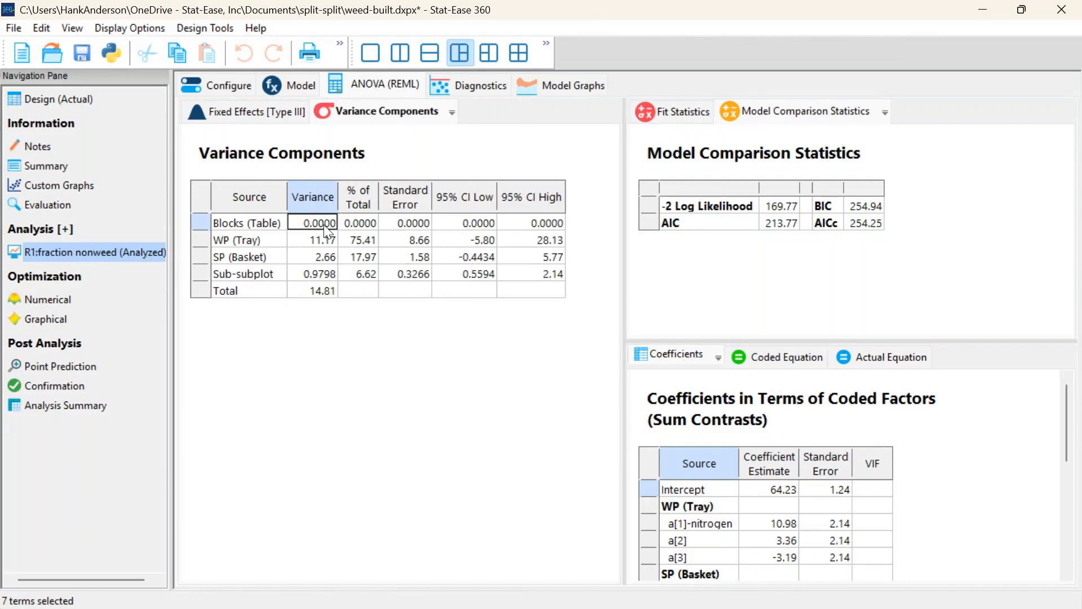
click(314, 239)
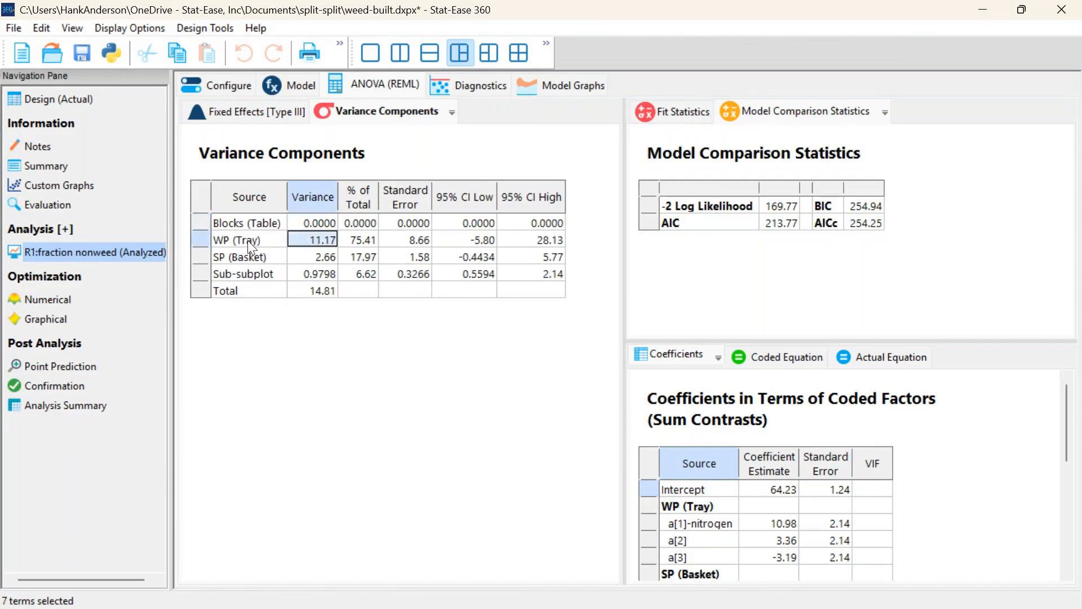
click(363, 242)
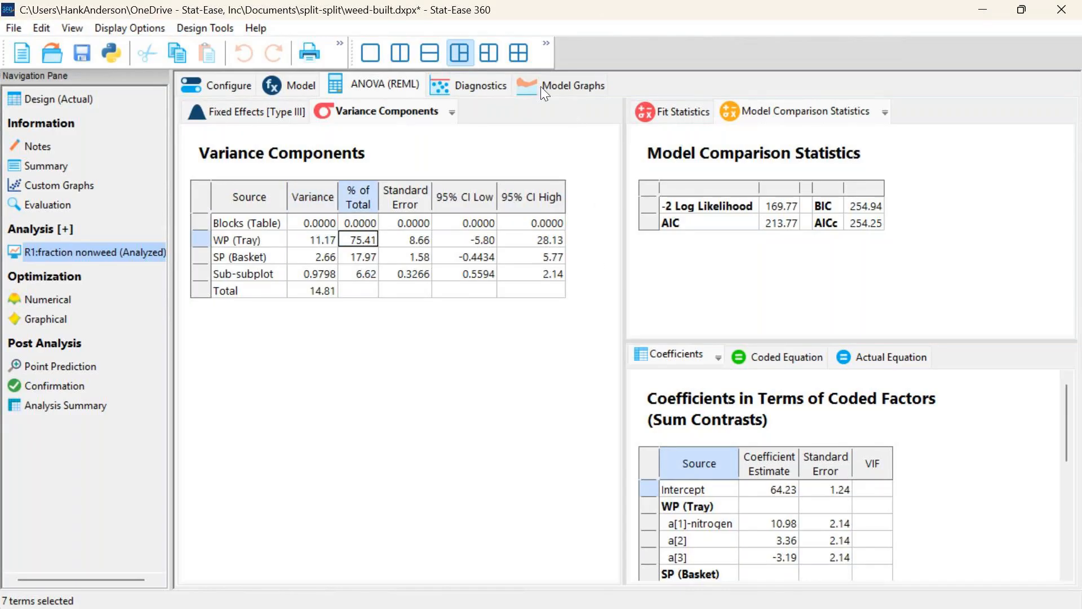
Review the diagnostics in a single-pane layout: normal plot, residuals versus predicted and run, Cook's distance and Box-Cox
click(485, 86)
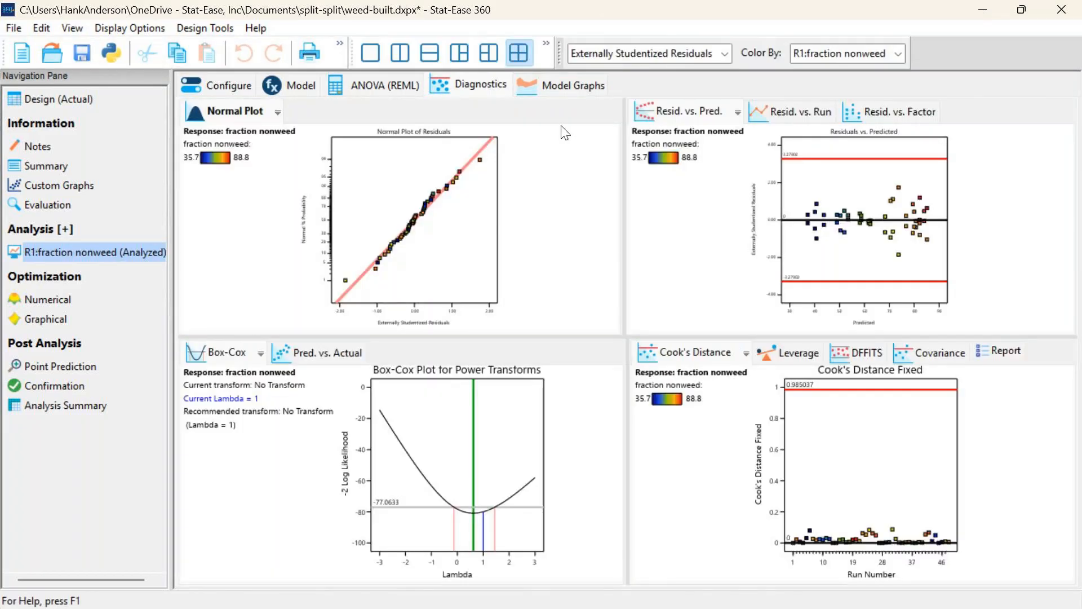
click(374, 54)
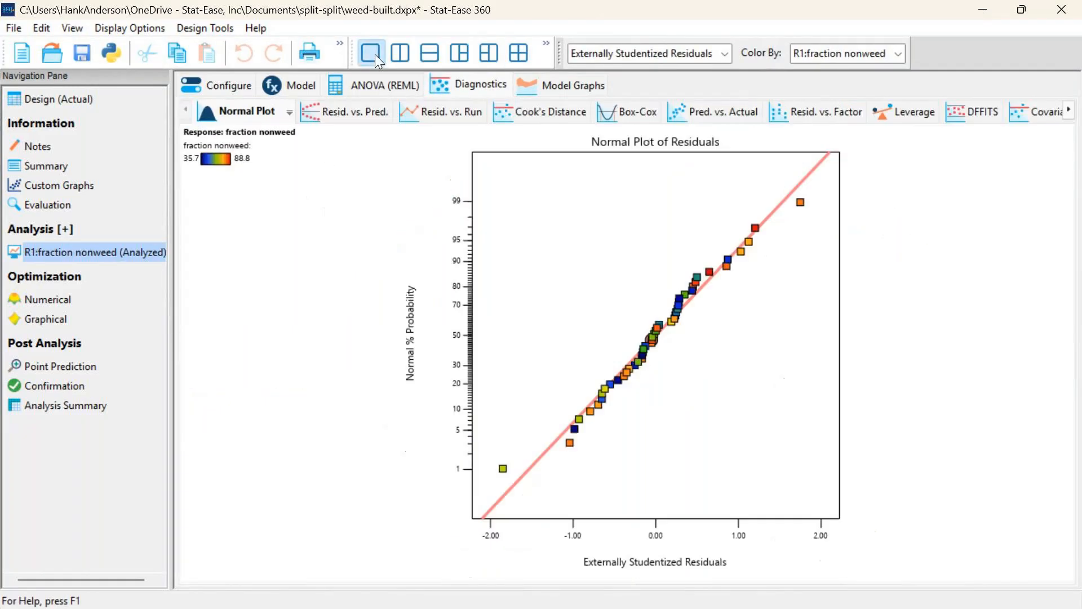
click(372, 115)
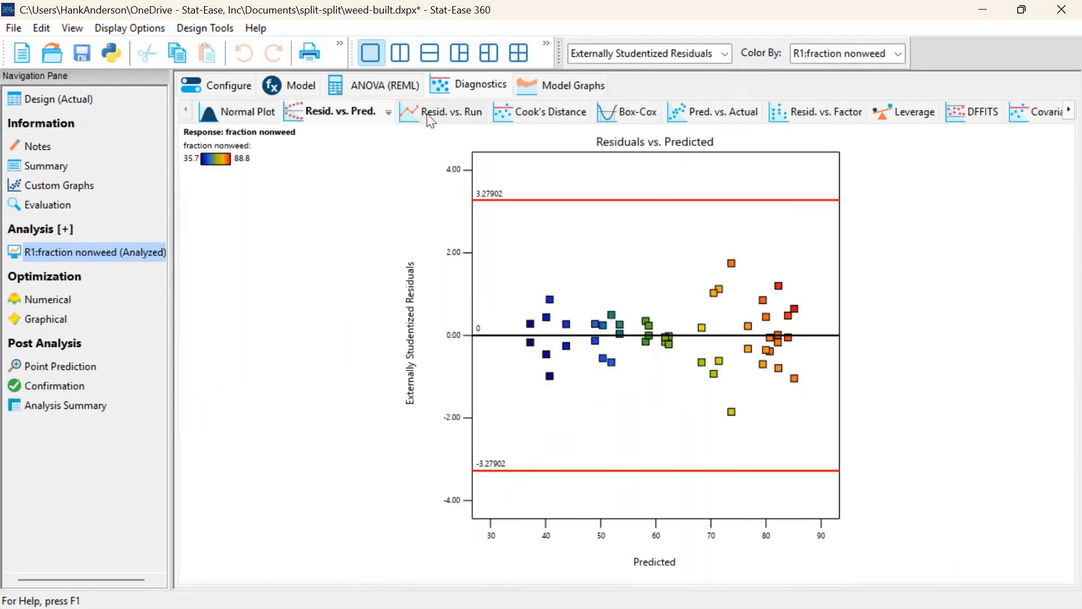
click(450, 113)
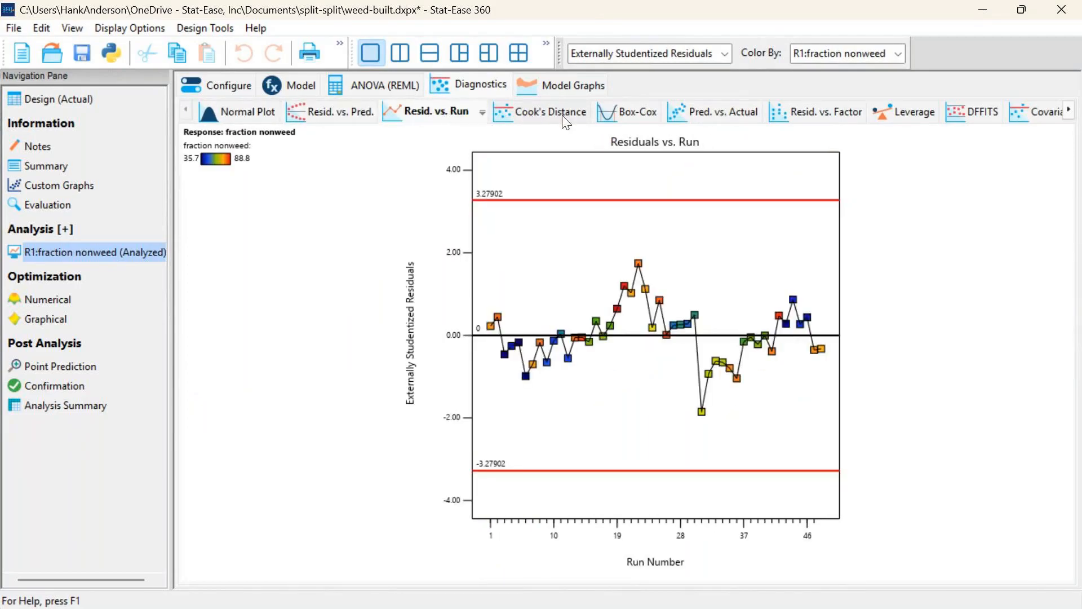
click(566, 119)
click(640, 115)
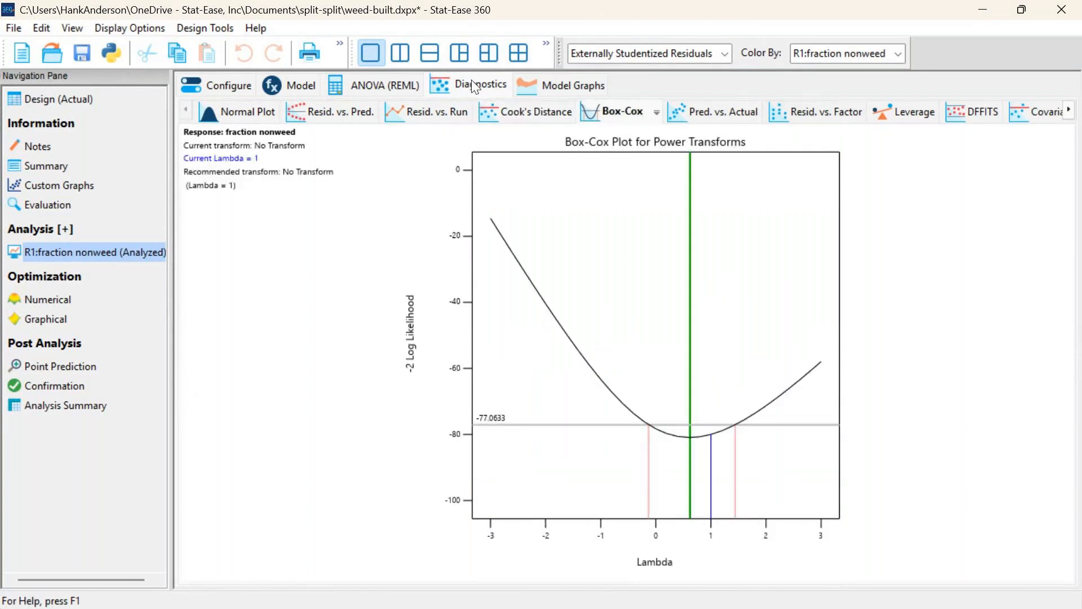
Show the interaction graph for the fraction nonweed model and plot clip on the X1 axis with weed on X2
click(572, 85)
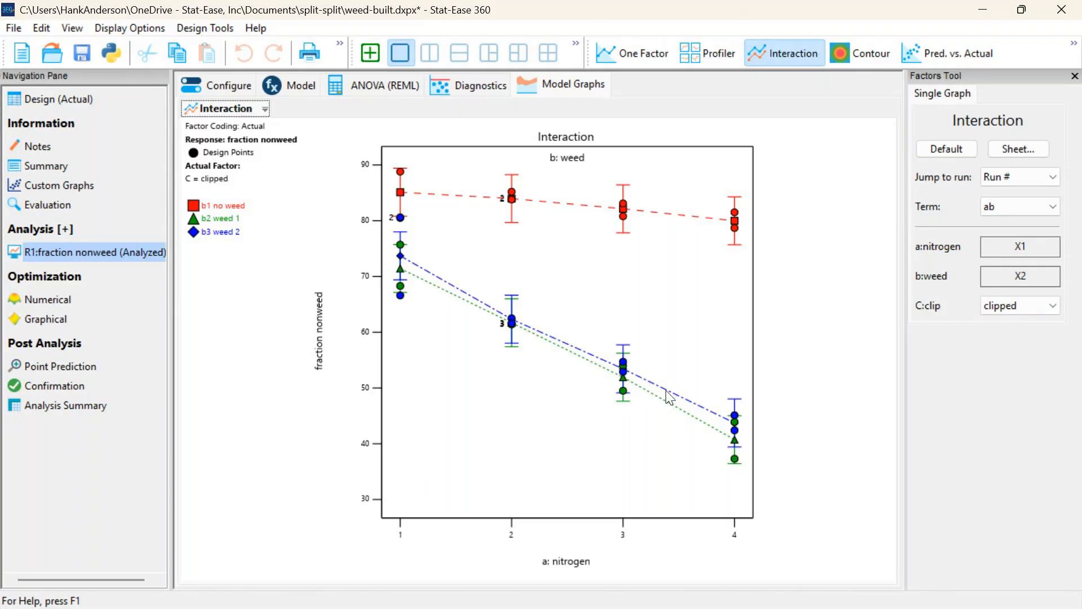
click(735, 430)
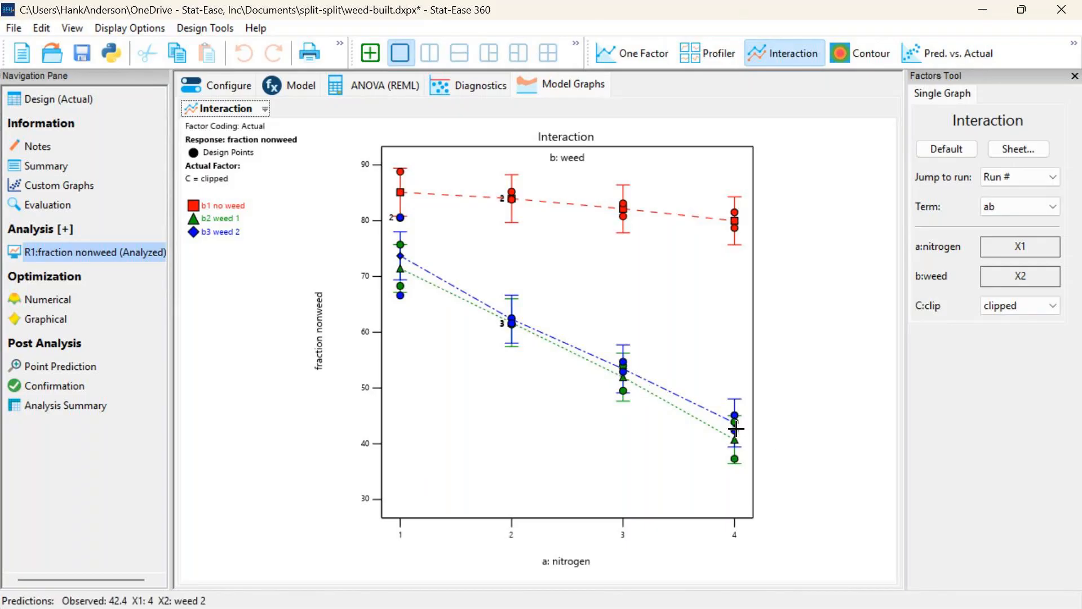
right_click(1012, 305)
click(1014, 312)
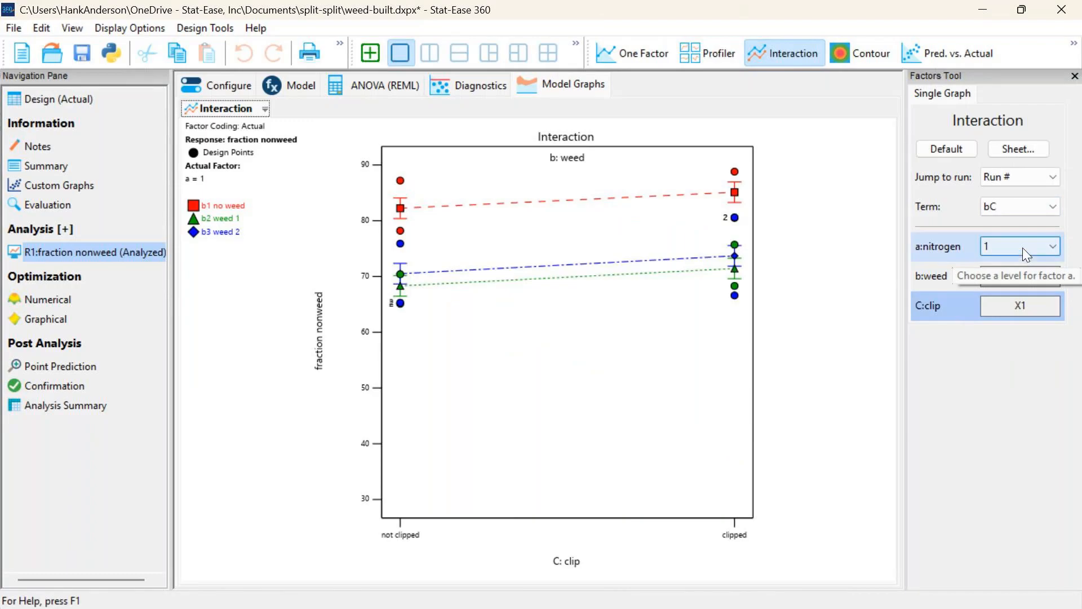
Set nitrogen to levels 2, 3 and 4 in turn to compare the weed-by-clip interaction at each level
click(1022, 248)
click(1014, 284)
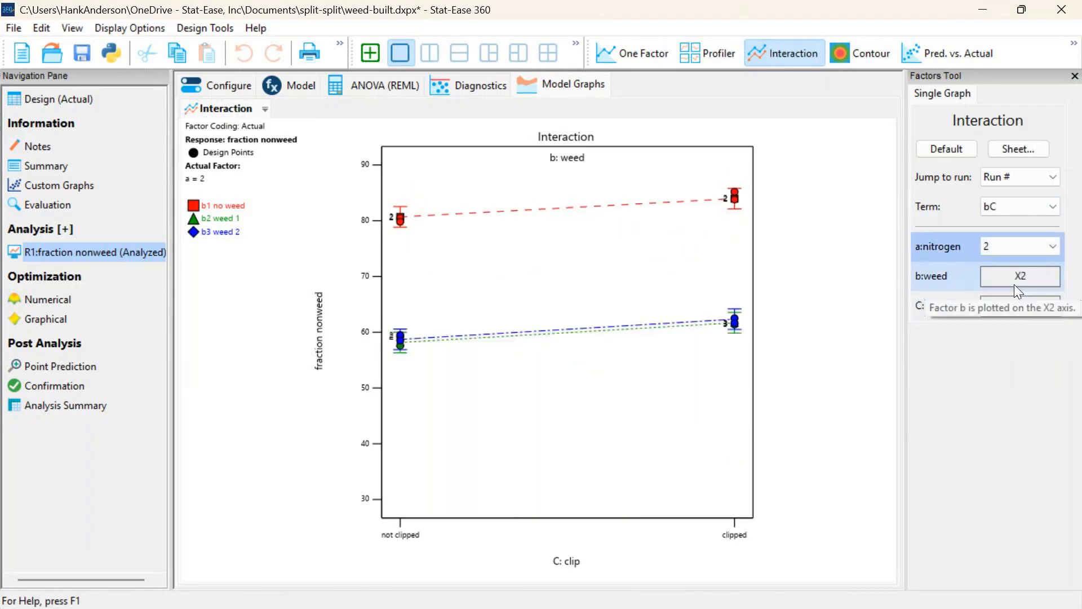
key(Down)
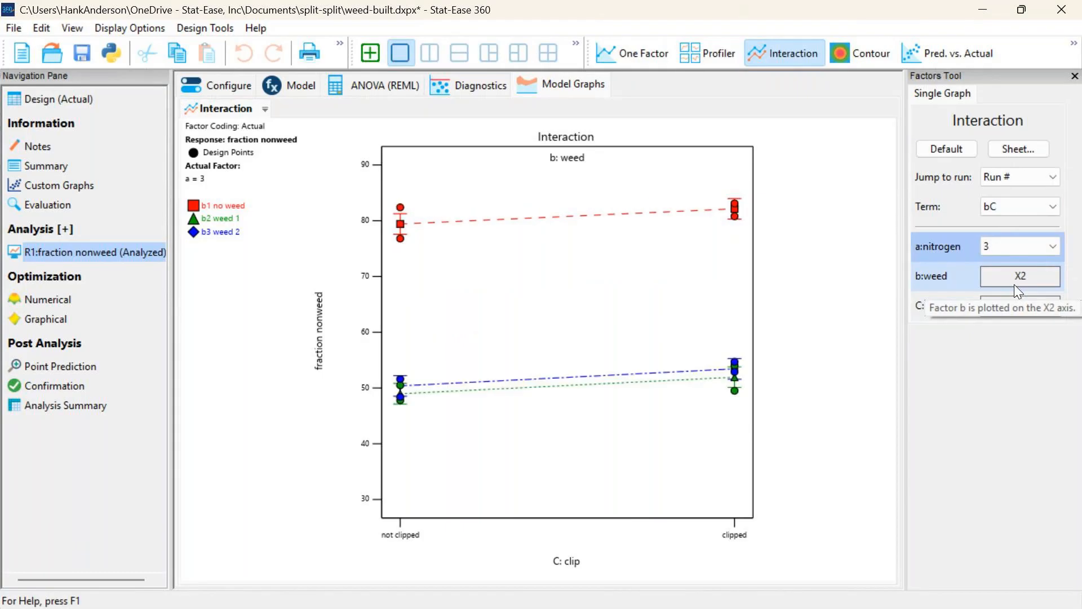
key(Down)
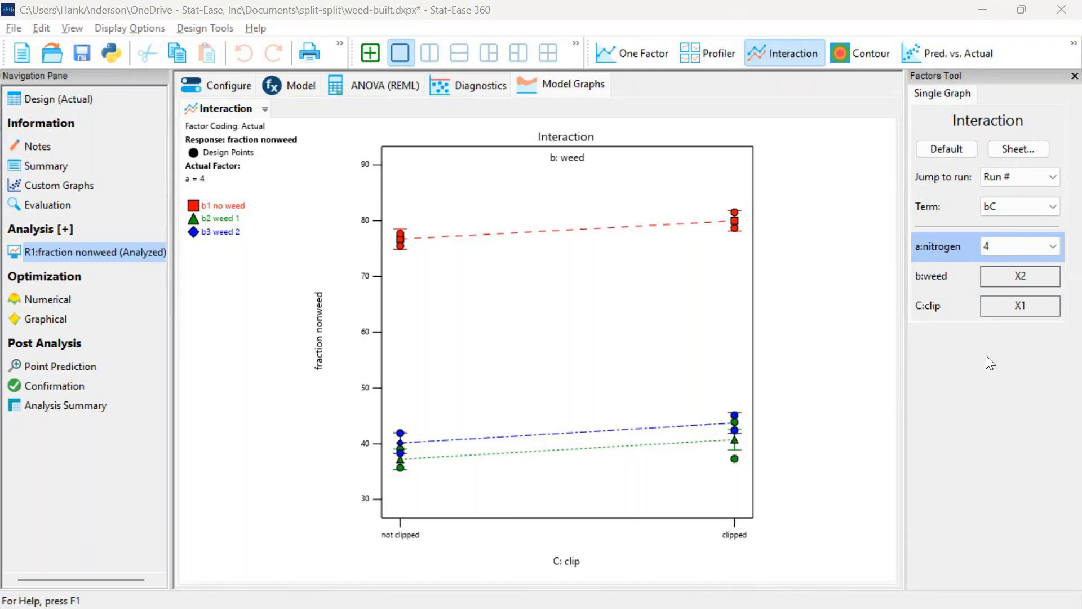
Switch to the slide presentation and advance to the weed biomass interaction plots for not clipped and clipped
key(alt+Tab)
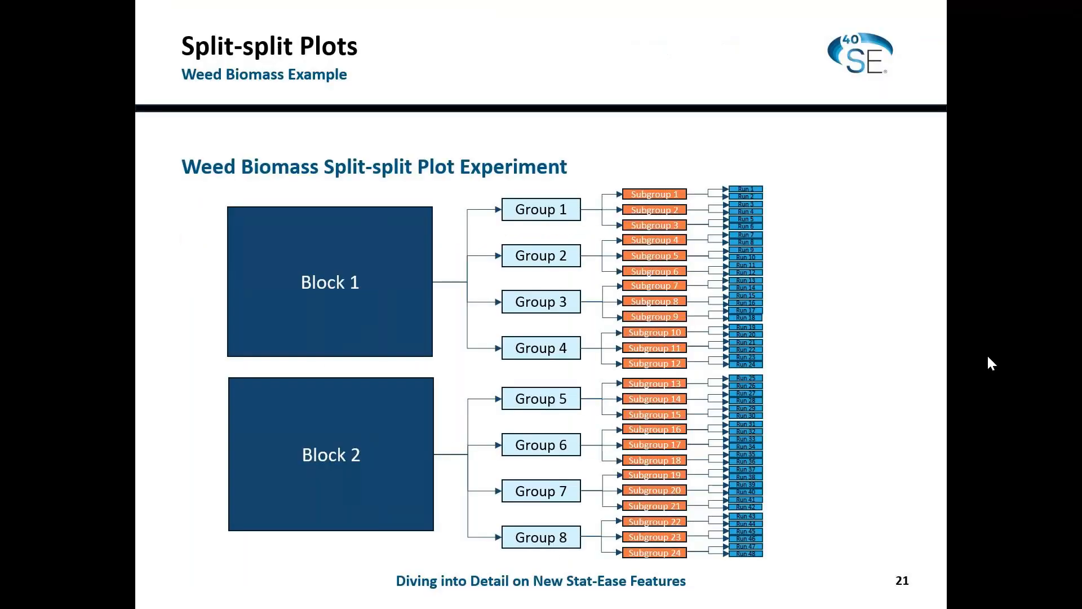
key(Right)
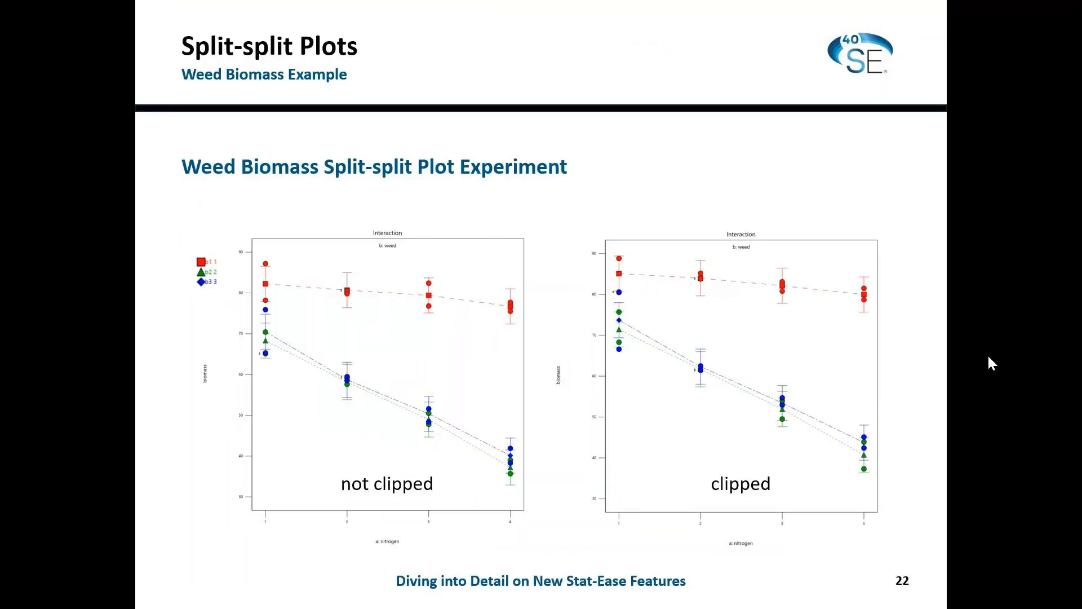
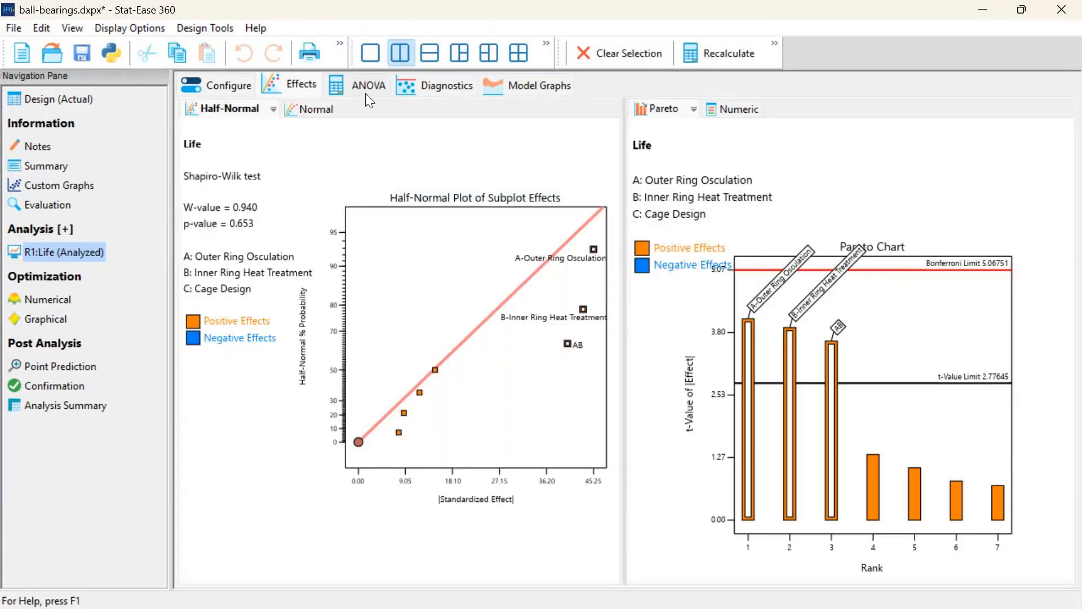
Compute the Life model's ANOVA and review its normal plot, residuals versus predicted and Box-Cox diagnostics in a single-pane layout
click(367, 89)
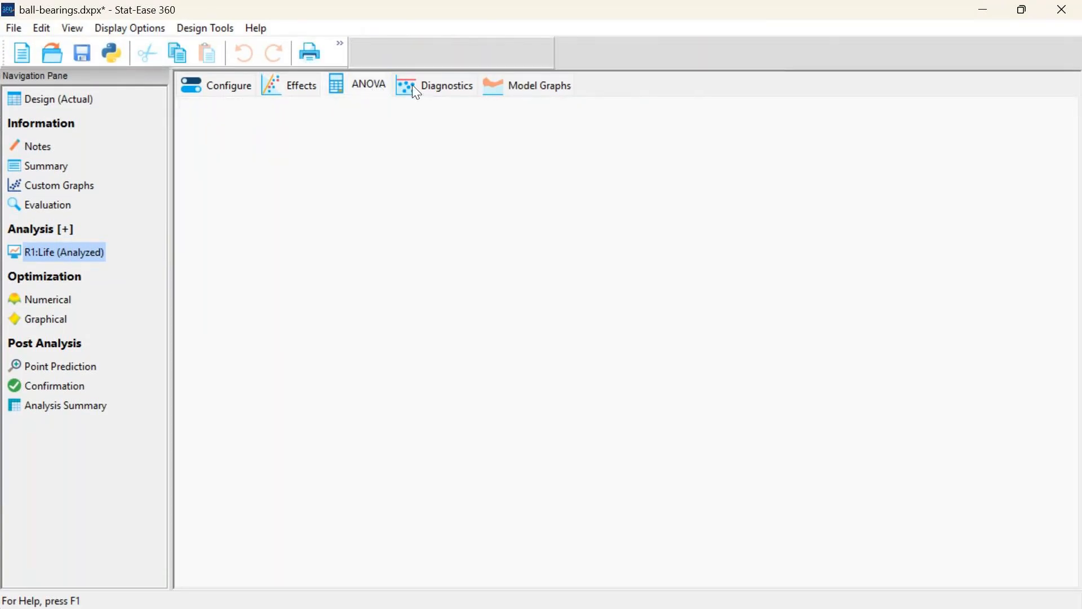
click(413, 84)
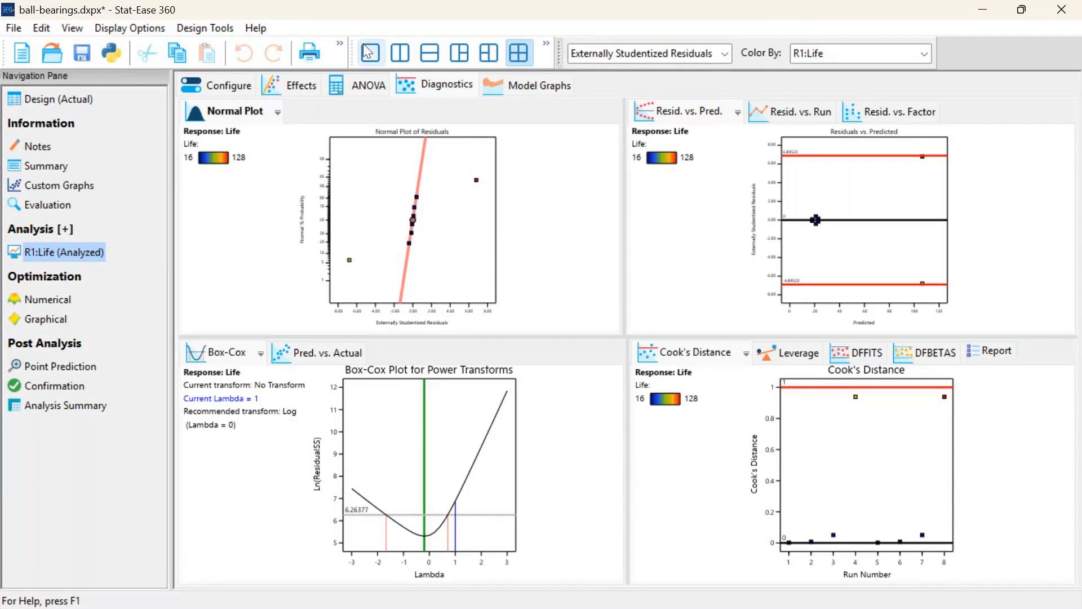
click(368, 52)
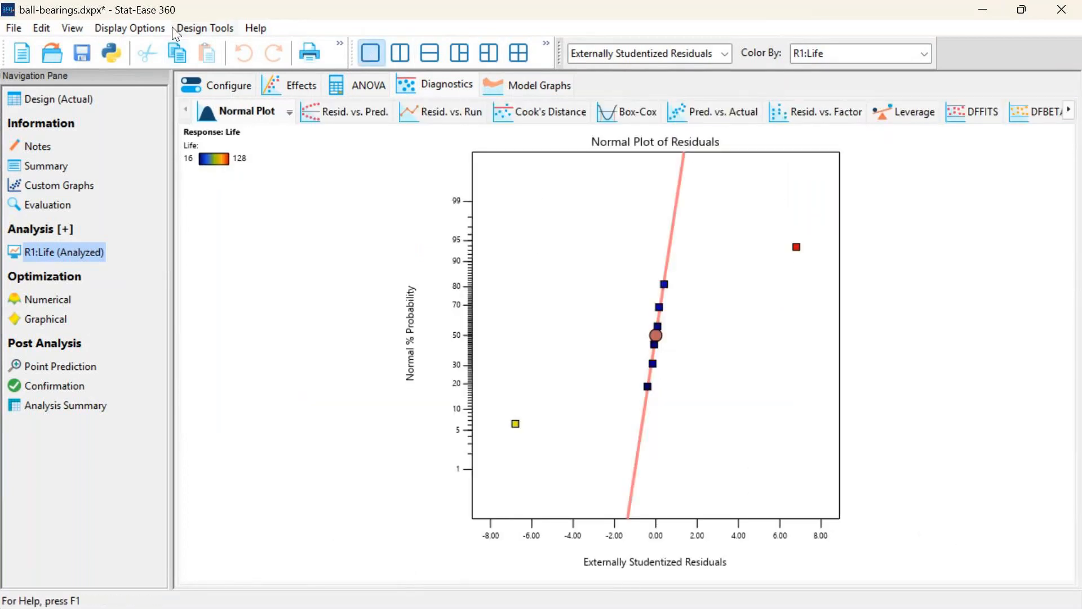
click(338, 111)
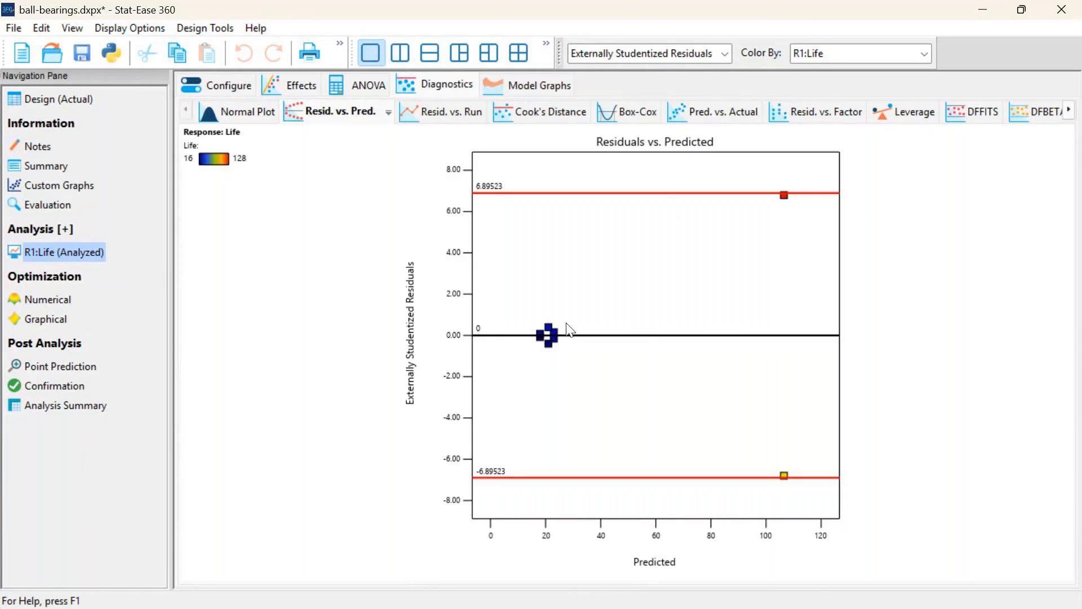
click(630, 118)
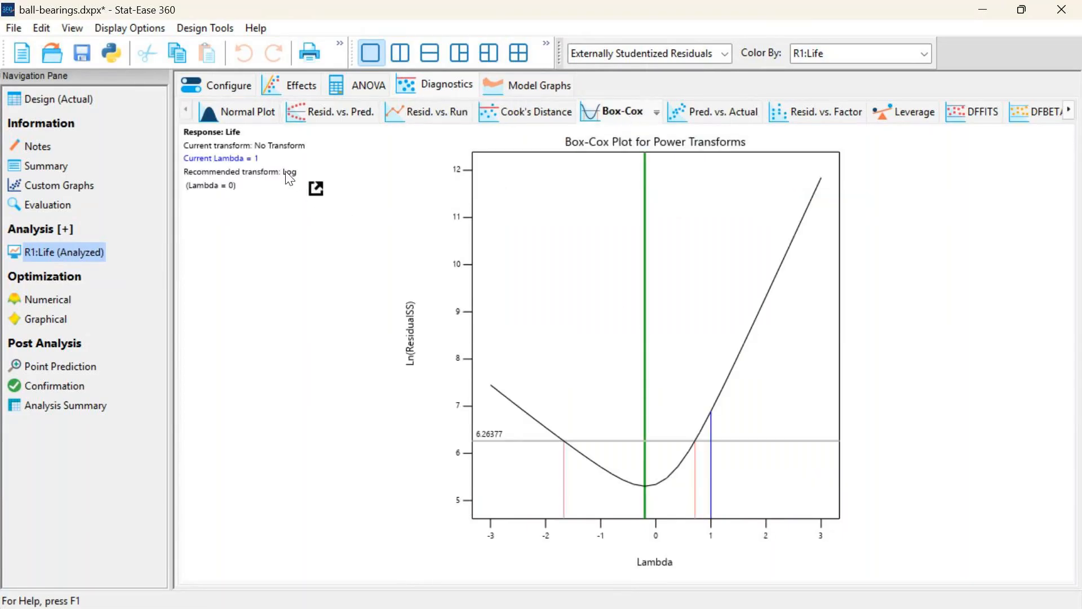
Restart the Life analysis with a natural log transform and select the three largest effects on the half-normal plot
click(213, 90)
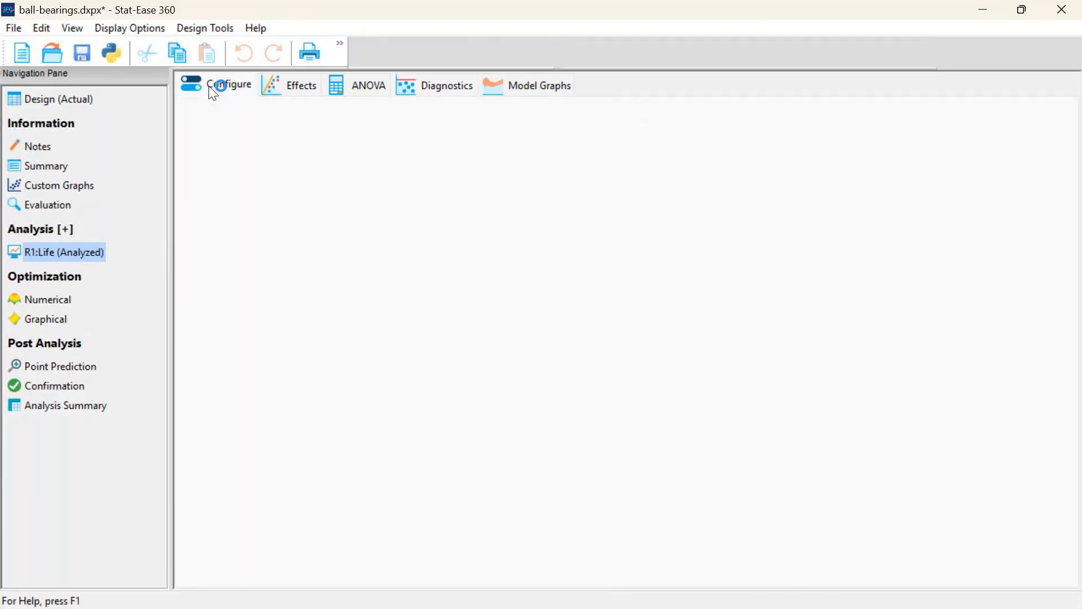
click(279, 190)
click(291, 230)
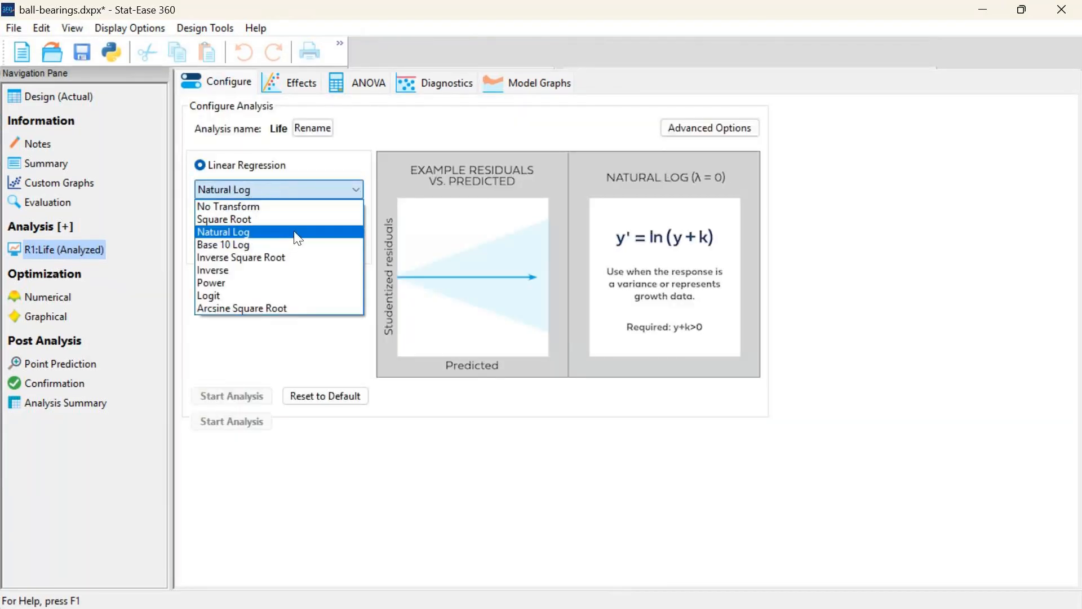
click(273, 420)
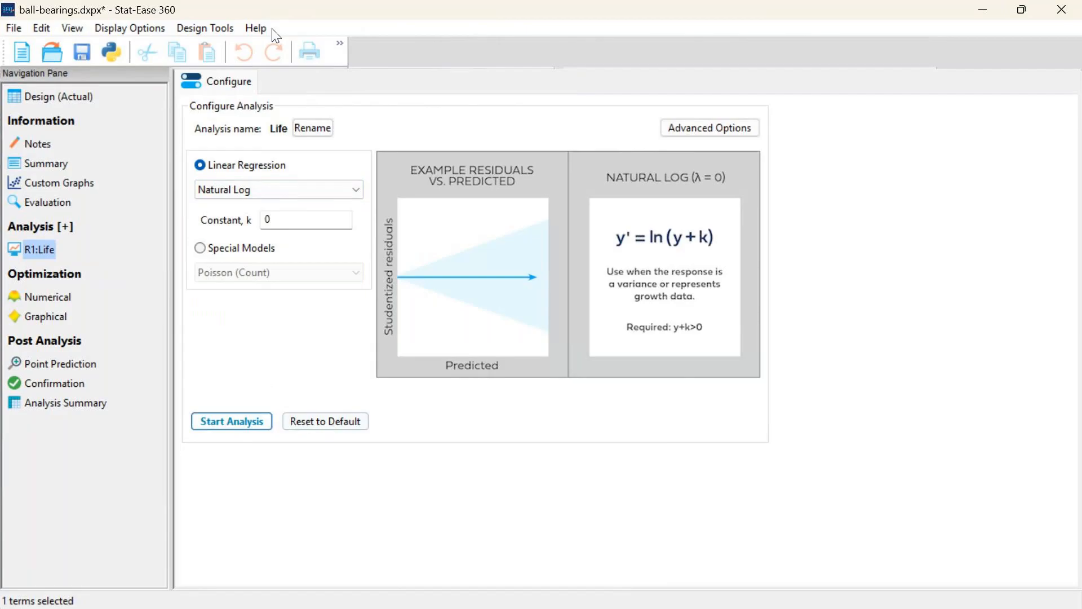
drag(526, 208, 603, 379)
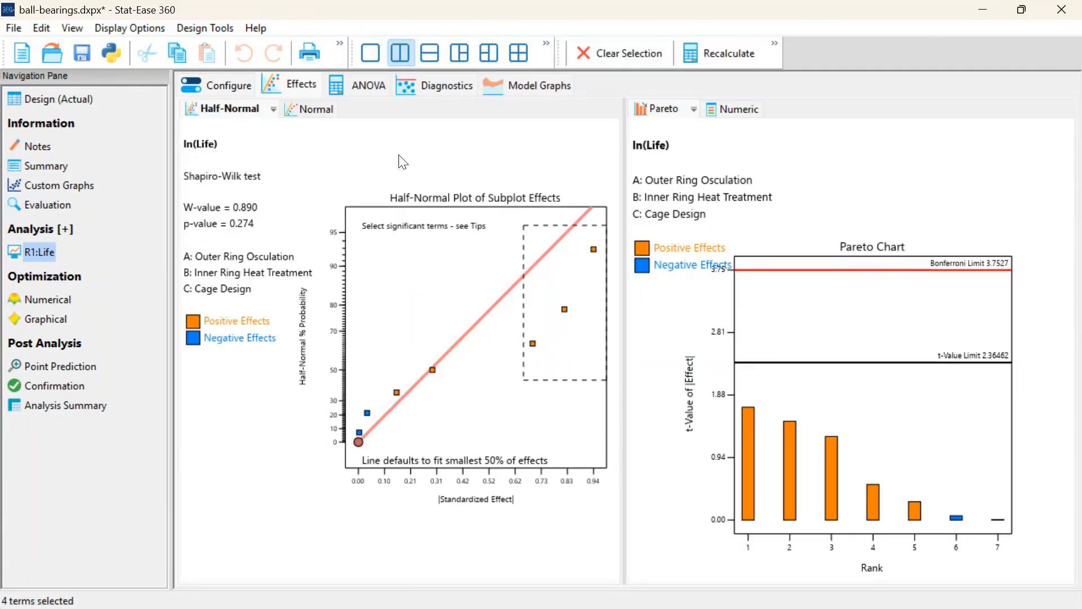
Review the ln(Life) model's Box-Cox, normal and residuals versus predicted plots, and view its point prediction
click(349, 82)
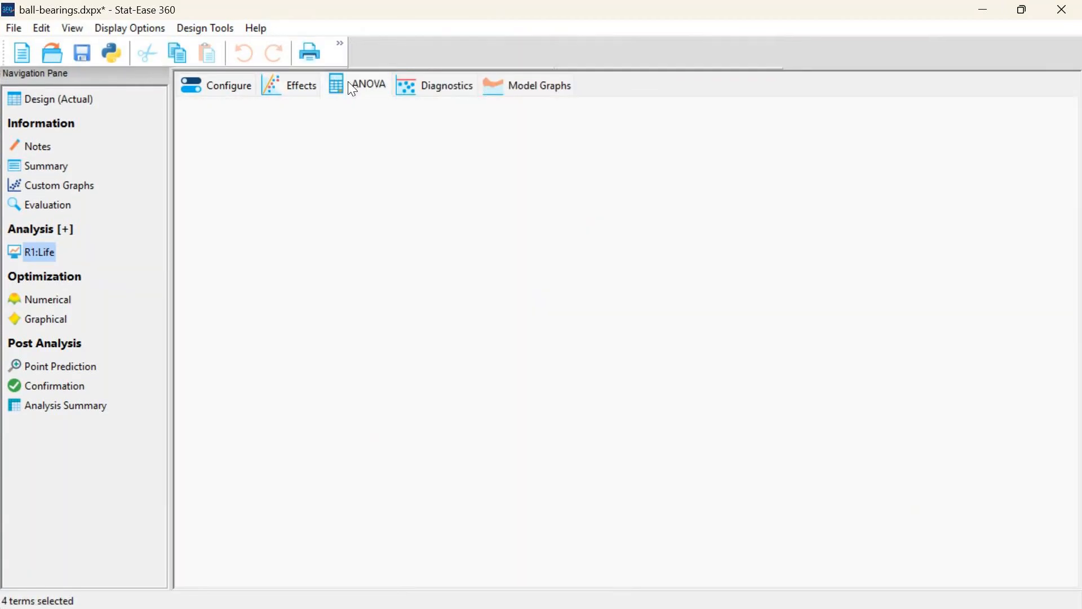
click(412, 83)
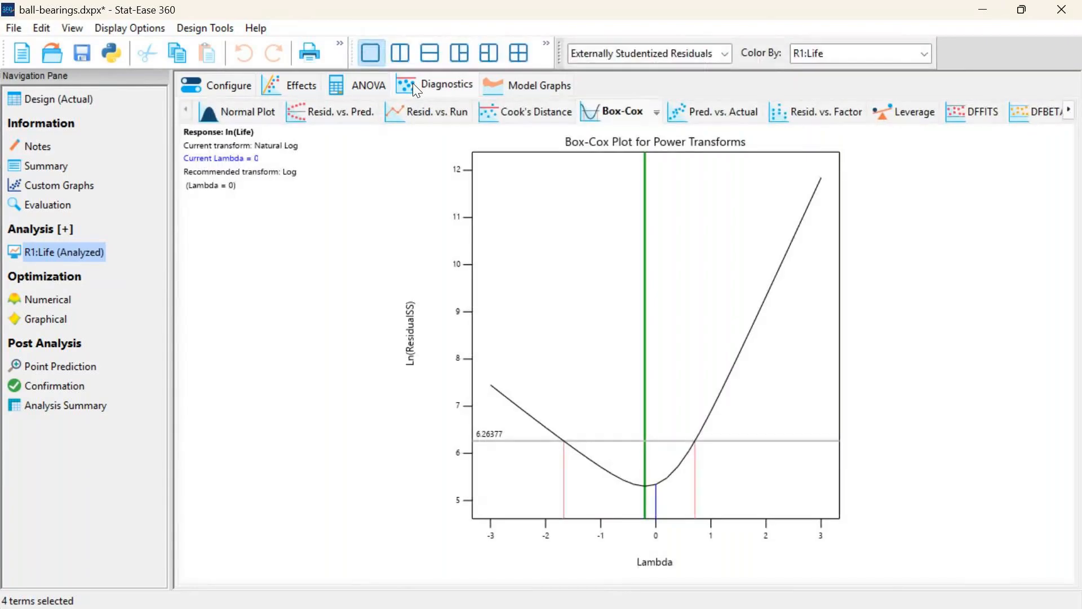
click(277, 118)
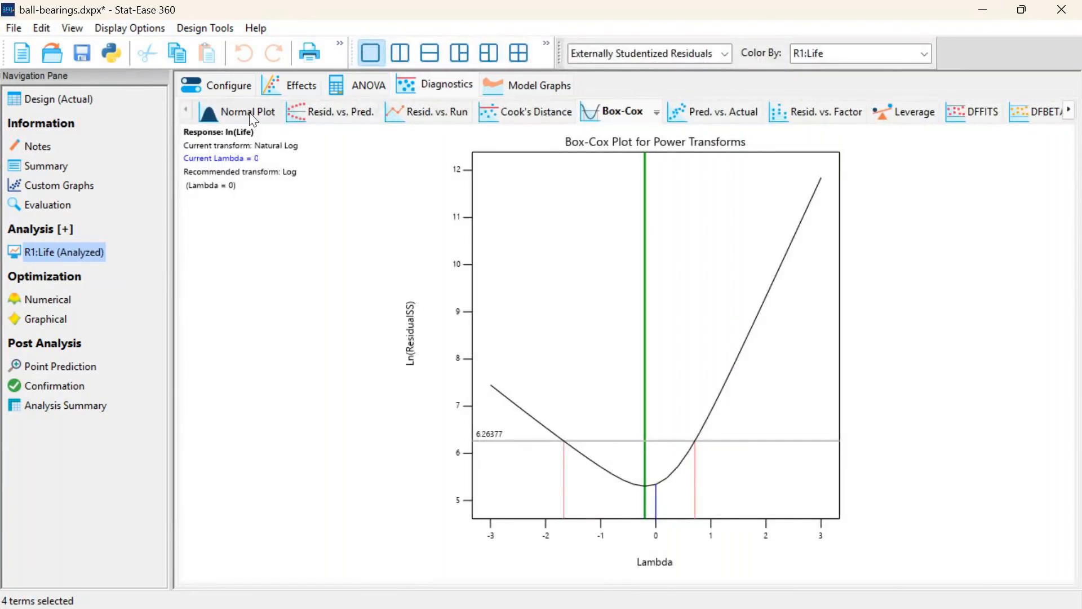
click(332, 116)
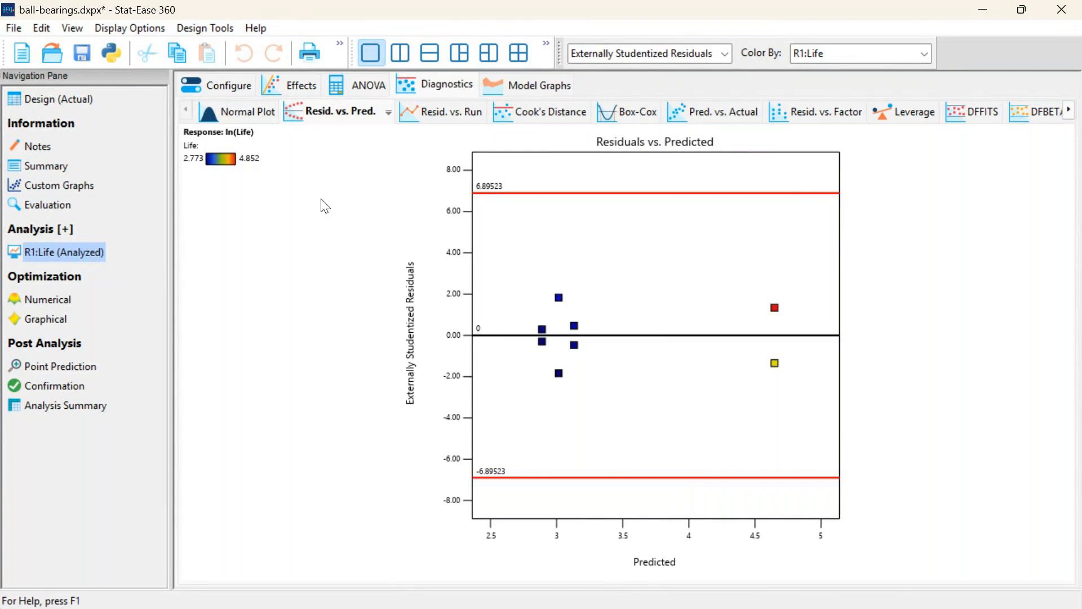
click(54, 364)
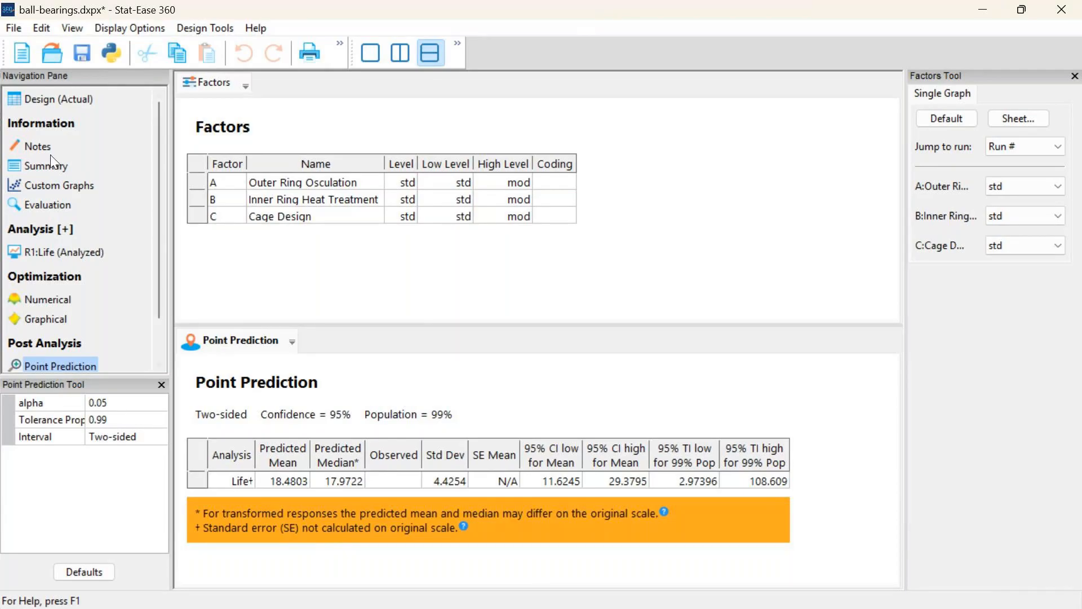
Return to the ball bearings design and load the Weibull Regression example script in a maximized Python script editor
click(73, 100)
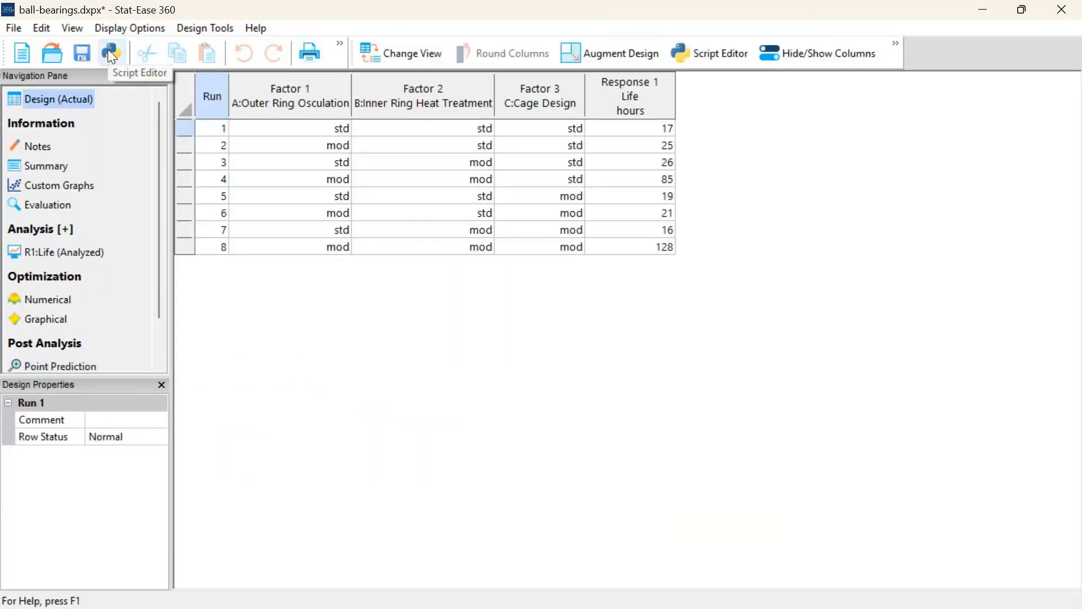
click(111, 54)
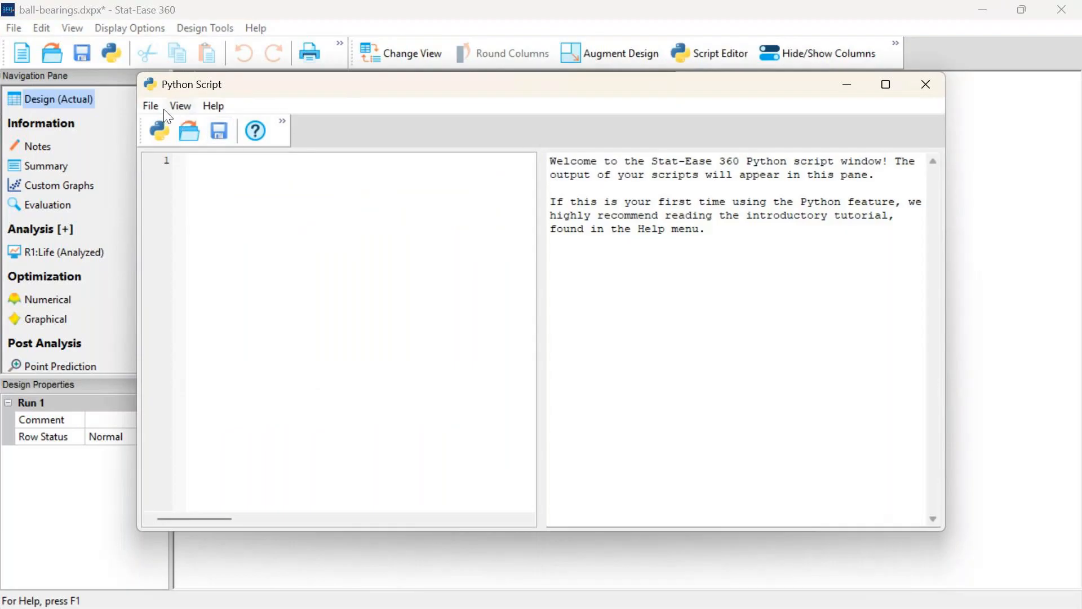
click(205, 108)
mouse_move(252, 167)
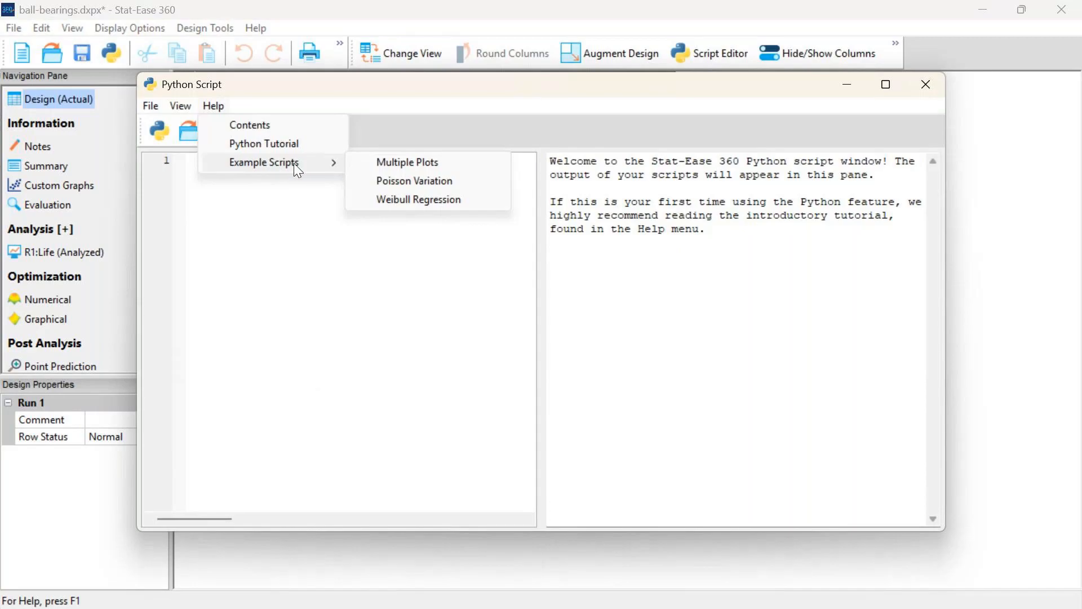
click(412, 201)
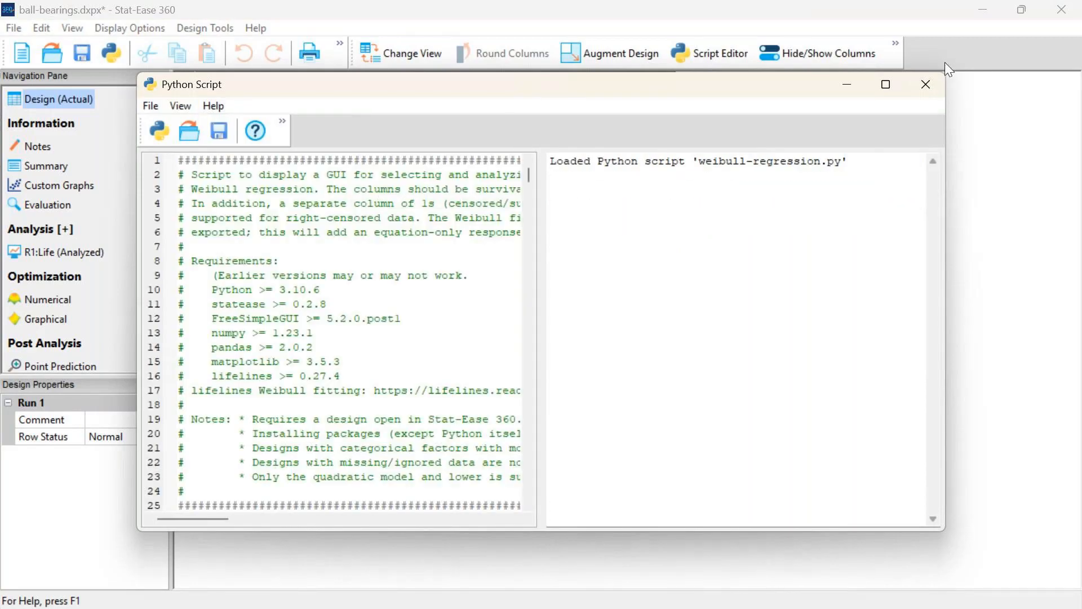
click(886, 85)
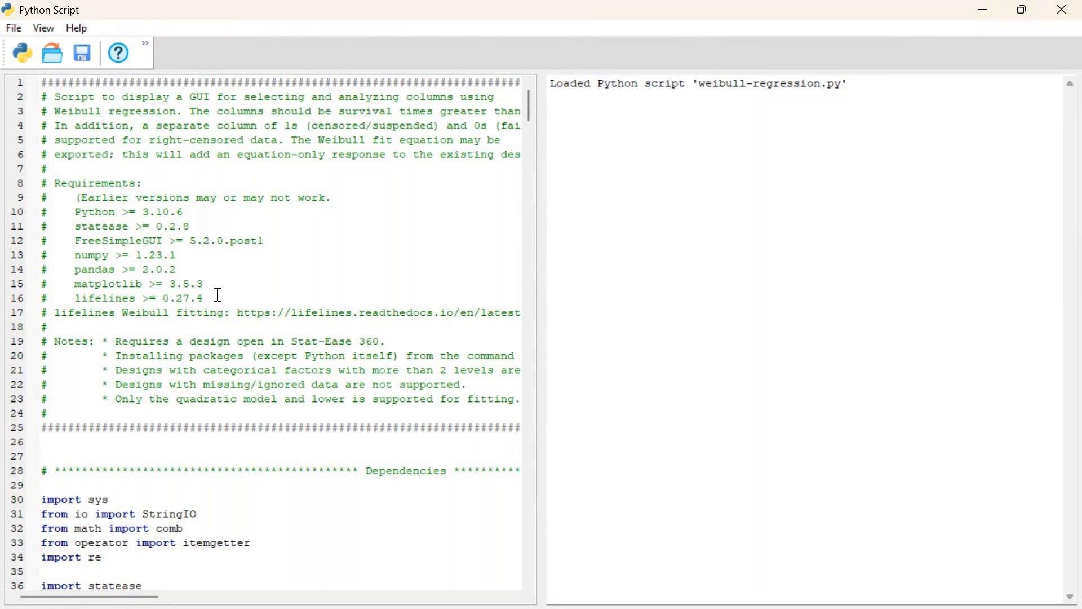
Highlight the required Python package versions in the Weibull regression script, clear the highlight and run the script
drag(205, 299, 41, 214)
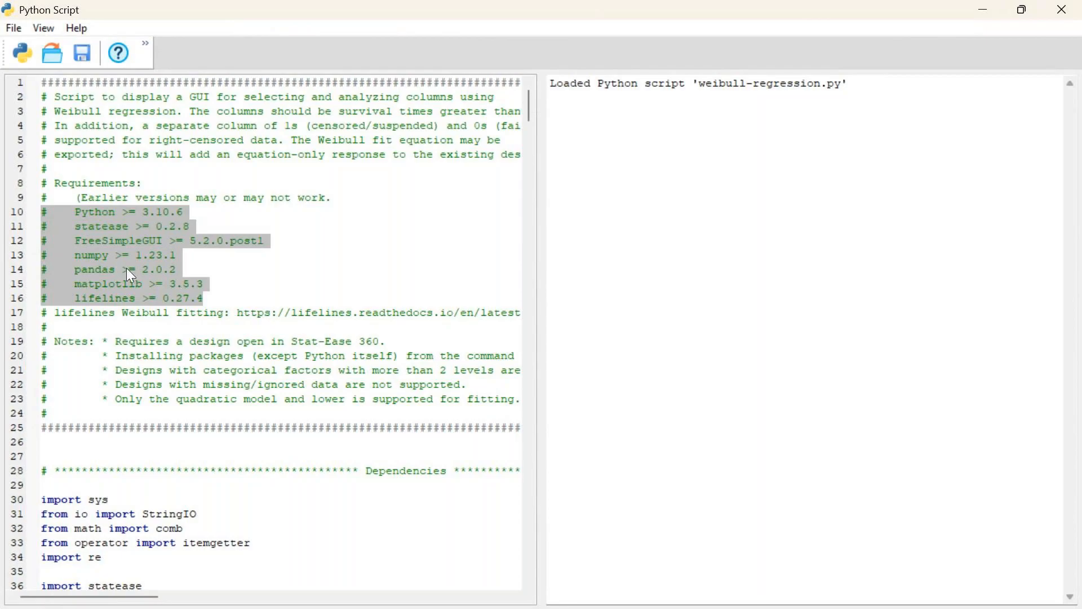
click(277, 297)
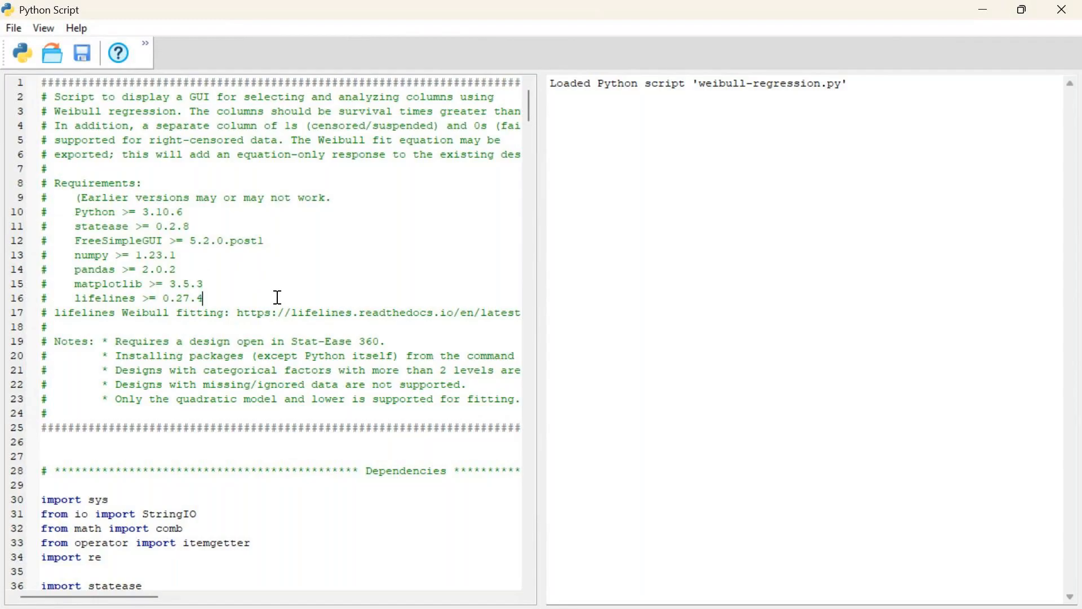
key(F5)
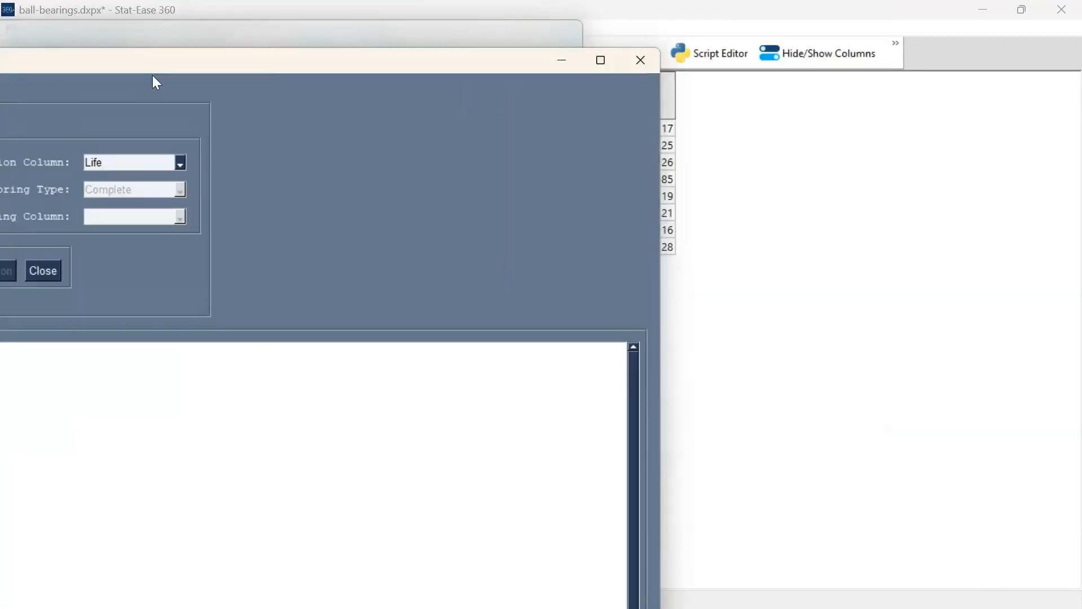
Check the Duration Column choices against the design's responses, keeping Life, and maximize the Weibull Regression window
drag(153, 76, 401, 87)
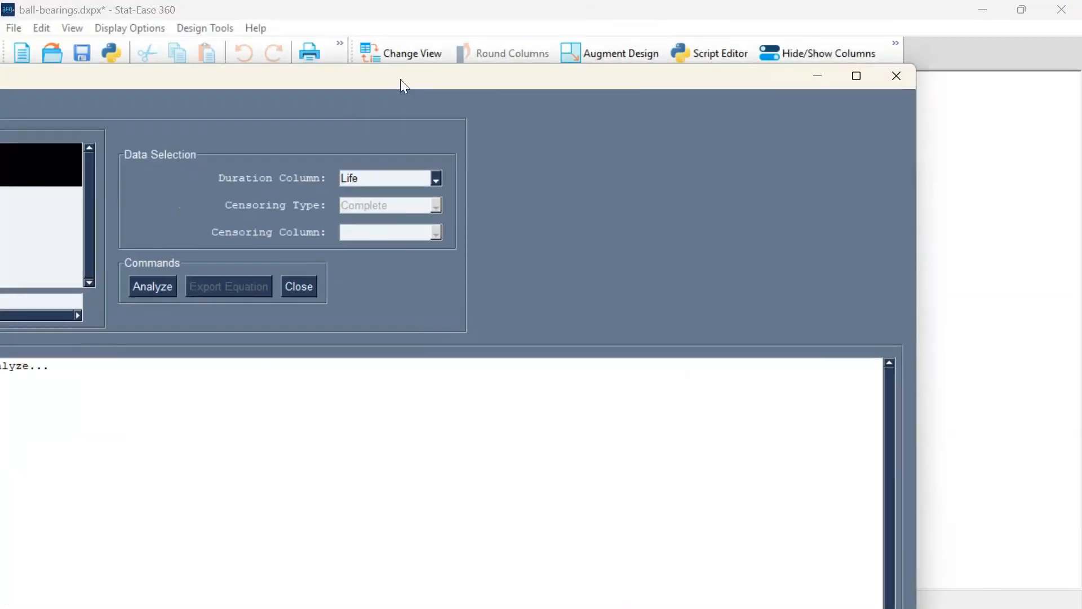
double_click(401, 75)
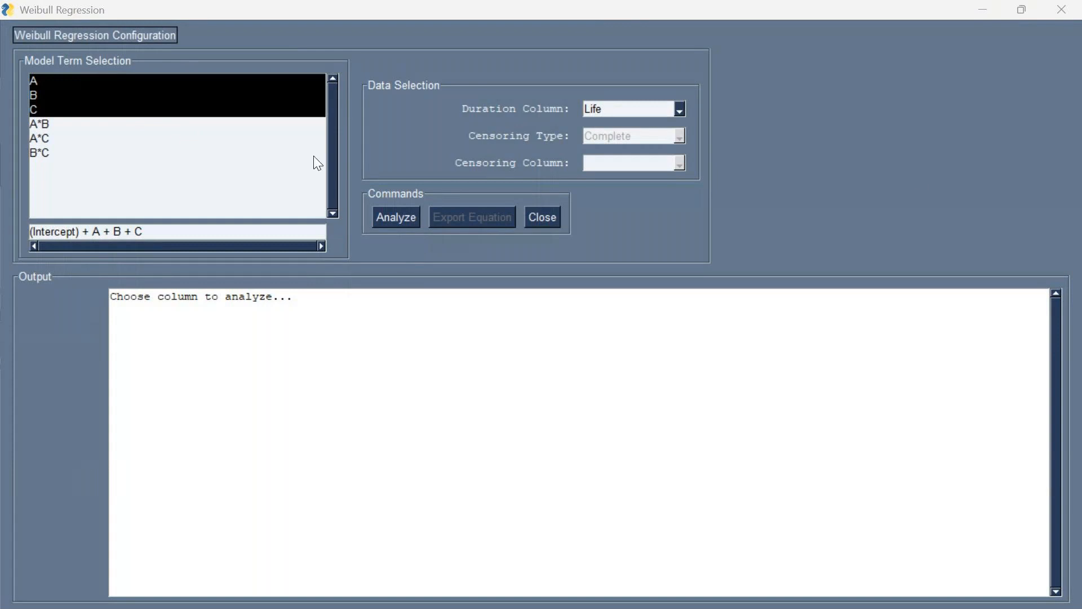
click(619, 13)
drag(592, 12, 657, 186)
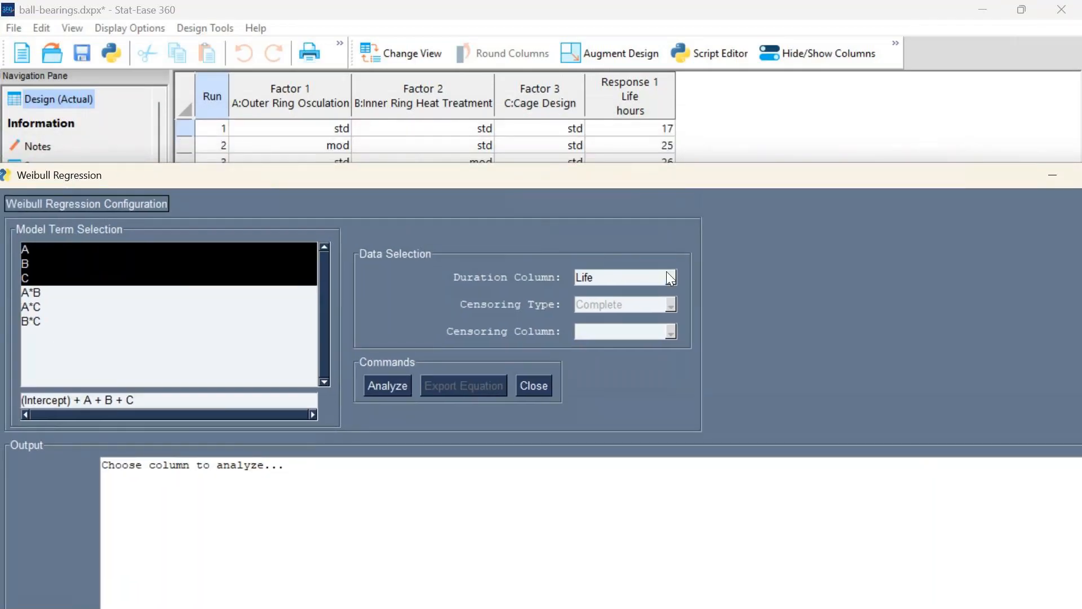
click(669, 276)
click(764, 283)
double_click(610, 174)
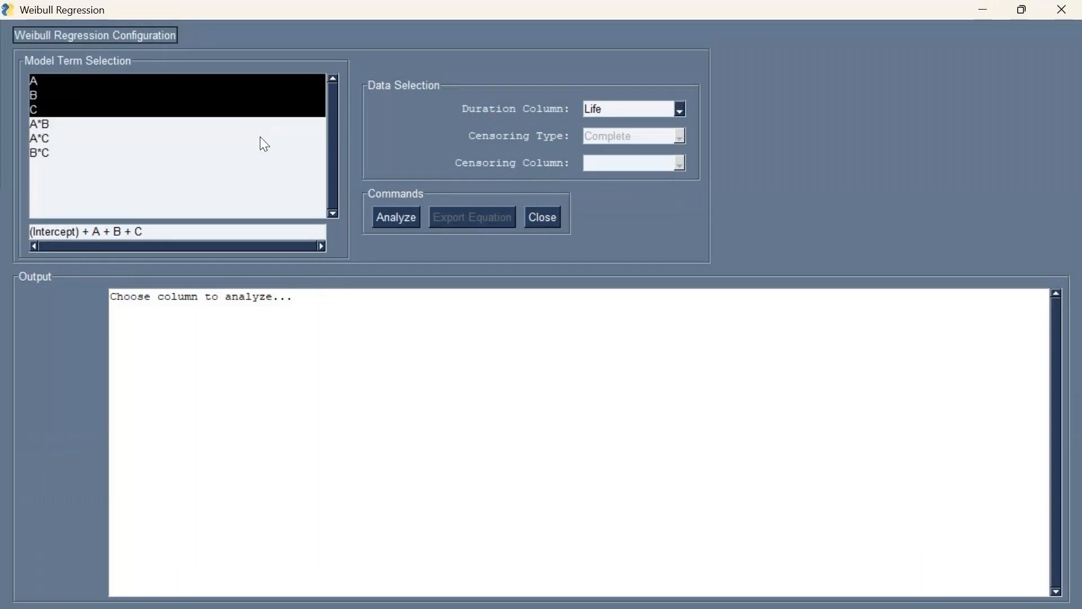
Add the A*B, A*C and B*C interactions to the Weibull model, analyze it and maximize the results window
click(43, 124)
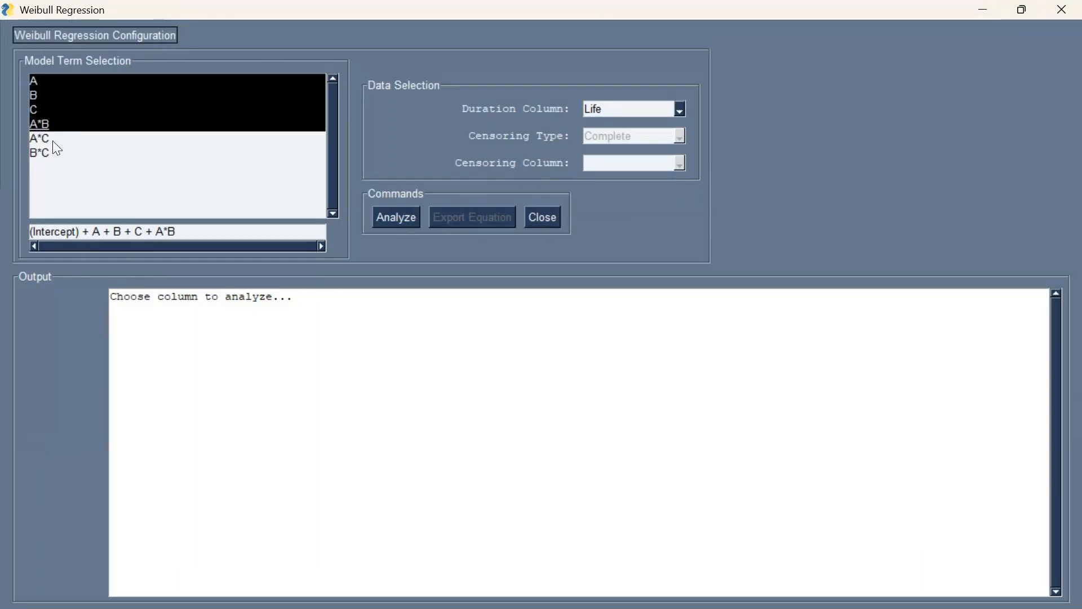
click(49, 138)
click(53, 153)
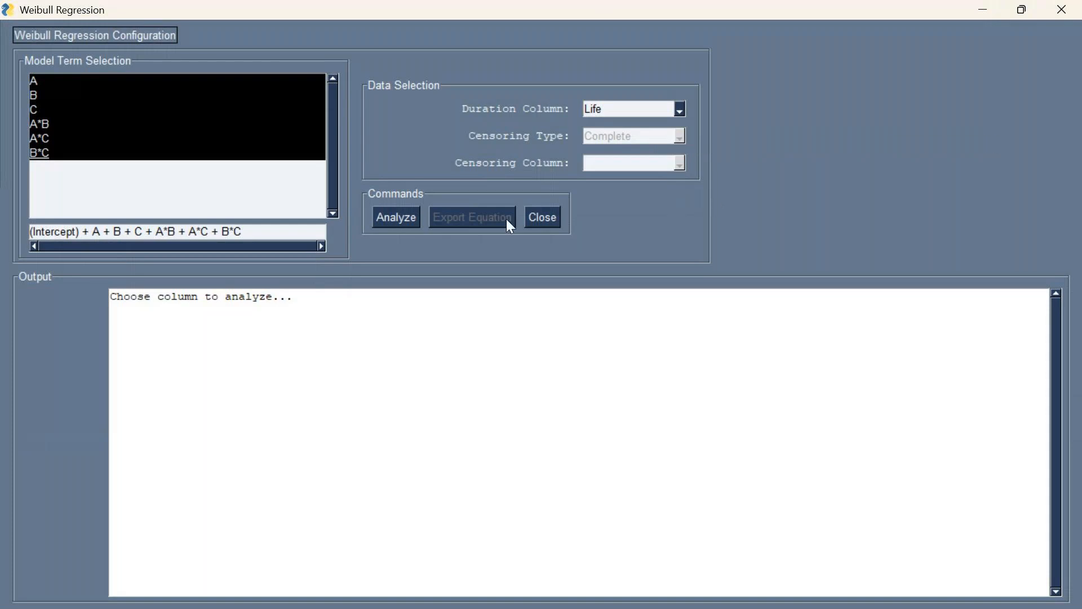
click(397, 218)
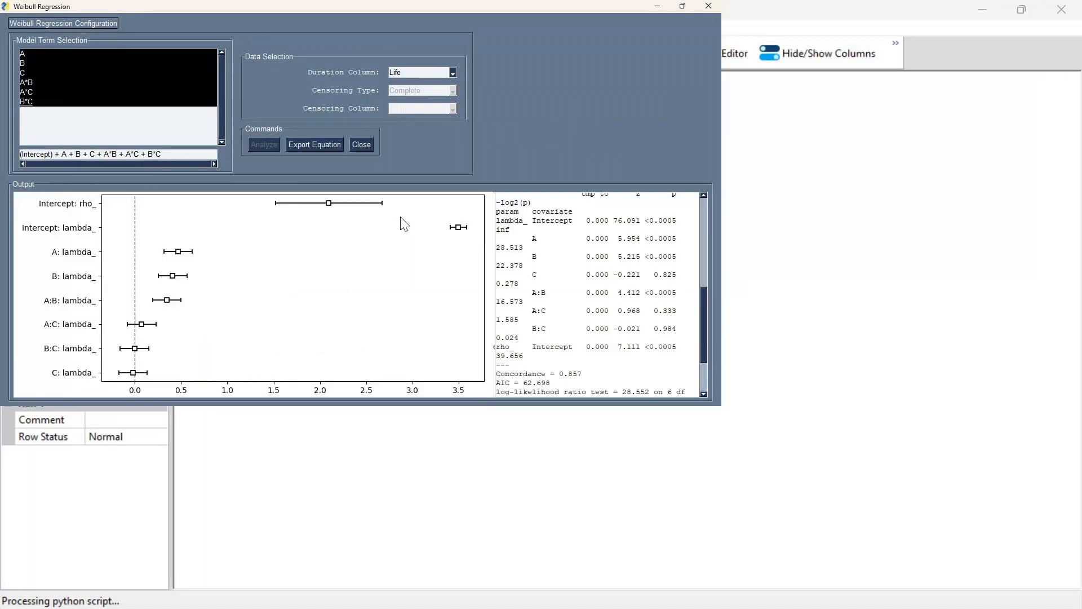
click(681, 8)
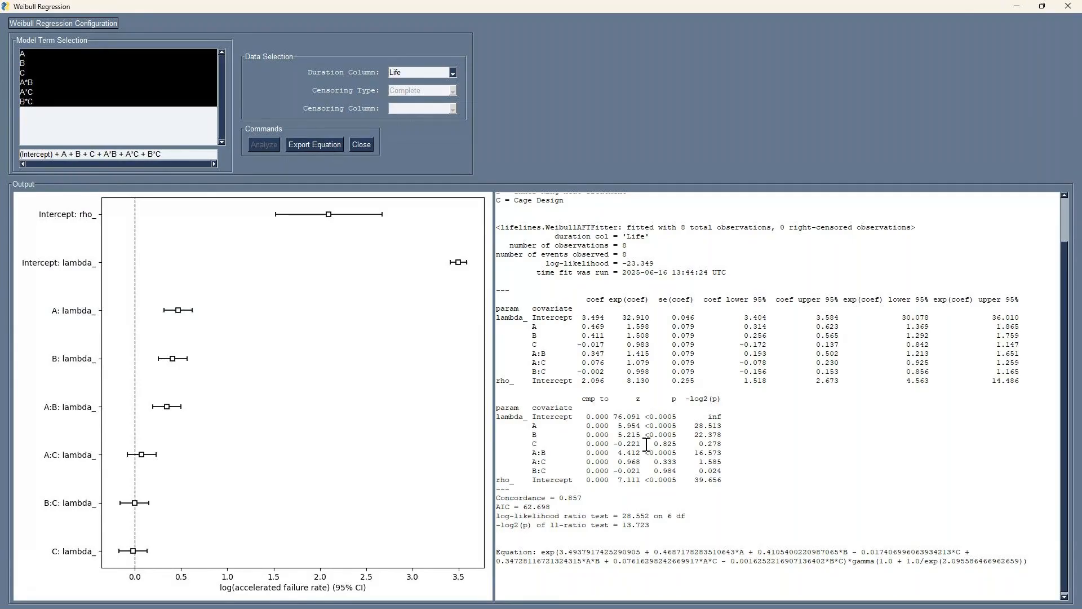
Examine the p-values of the C, A:C and B:C terms in the Weibull fit summary
drag(647, 445, 676, 471)
mouse_move(531, 453)
mouse_down()
mouse_move(550, 452)
mouse_move(534, 462)
mouse_move(546, 462)
mouse_up()
click(553, 463)
Remove A*C, C and B*C from the Weibull model and analyze the reduced model with A, B and A*B
click(54, 92)
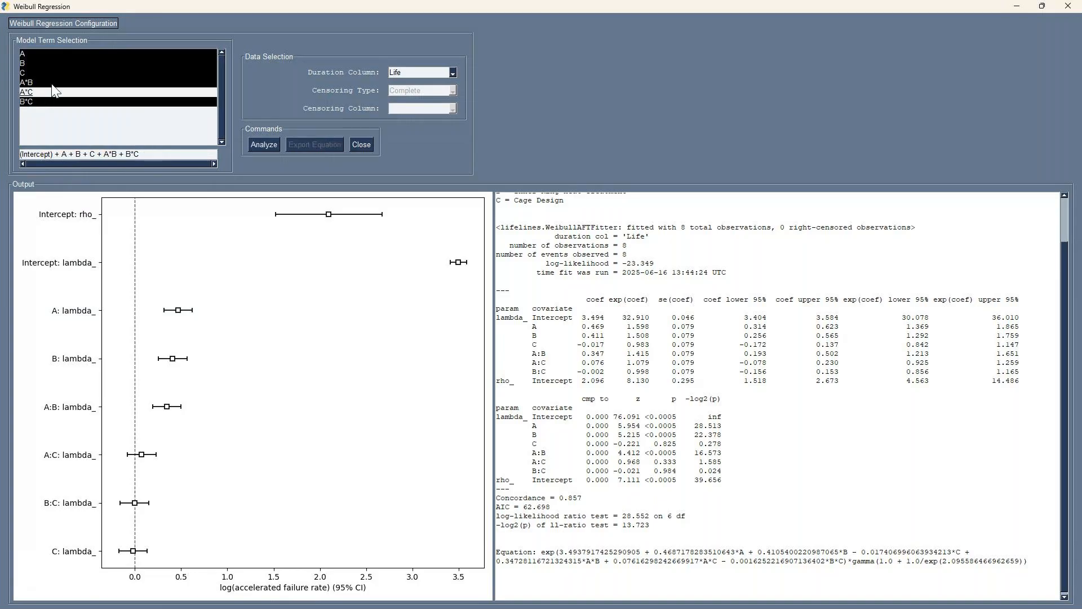
click(47, 72)
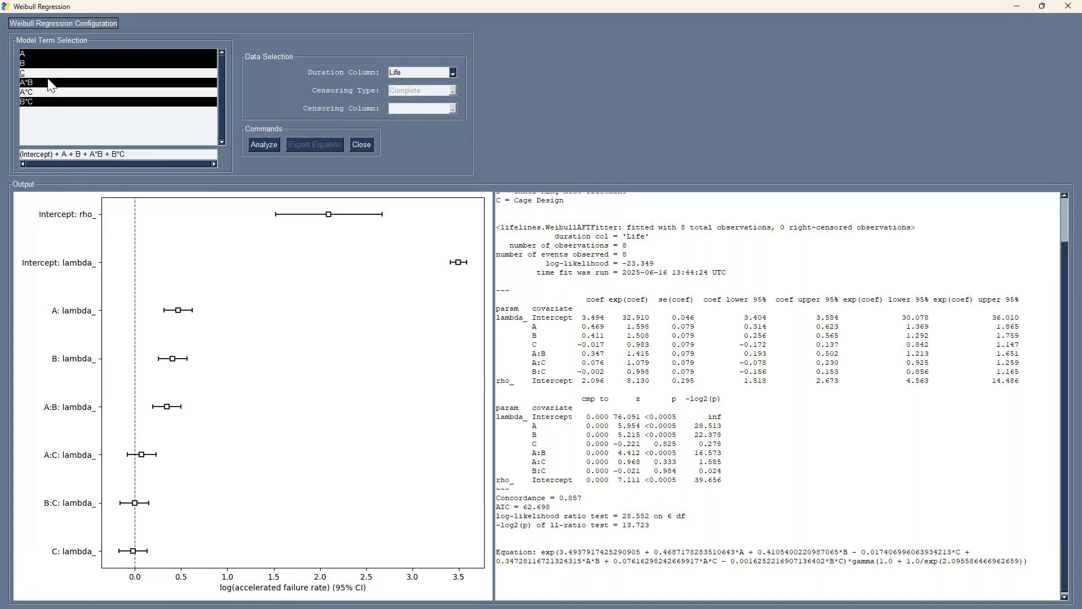
click(59, 104)
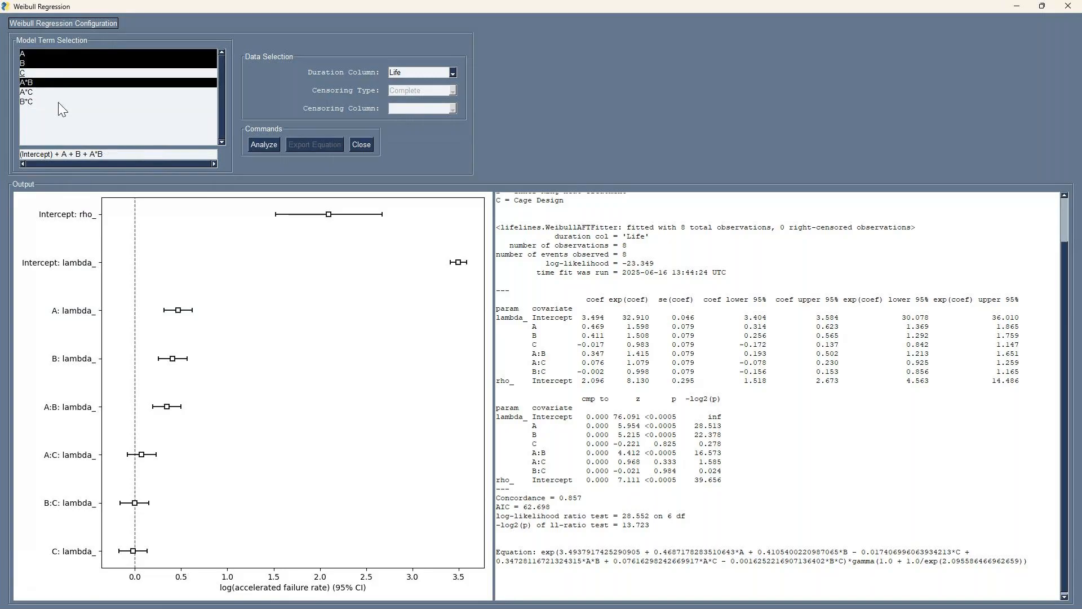
click(273, 146)
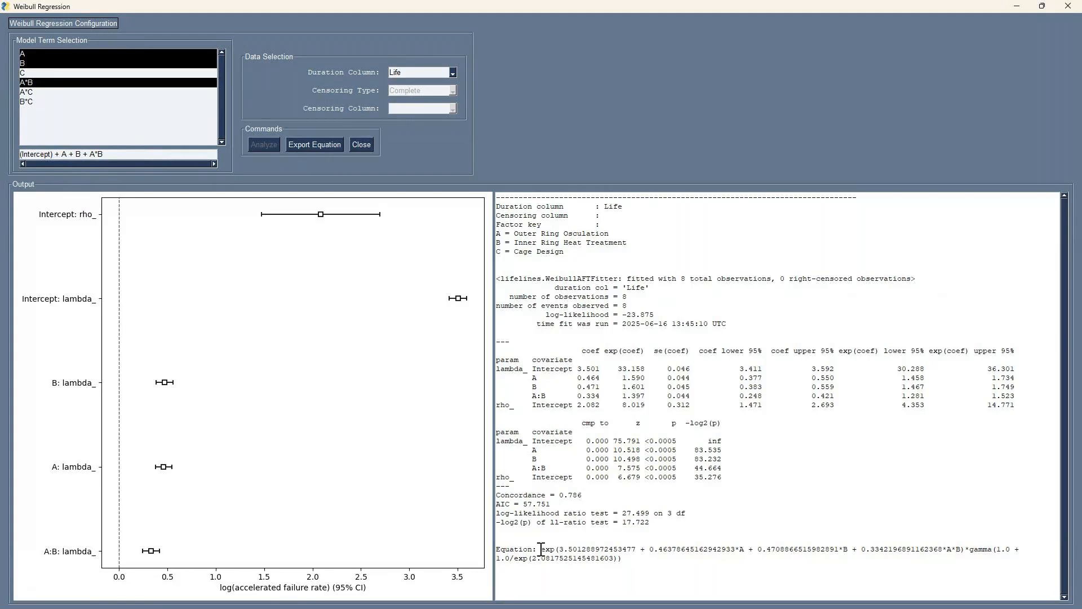
Examine the reduced Weibull model's equation and rho intercept coefficient, and lower the window to uncover the design table
drag(541, 549, 626, 558)
click(626, 558)
double_click(557, 552)
click(739, 574)
drag(574, 405, 600, 405)
click(634, 562)
drag(447, 8, 446, 250)
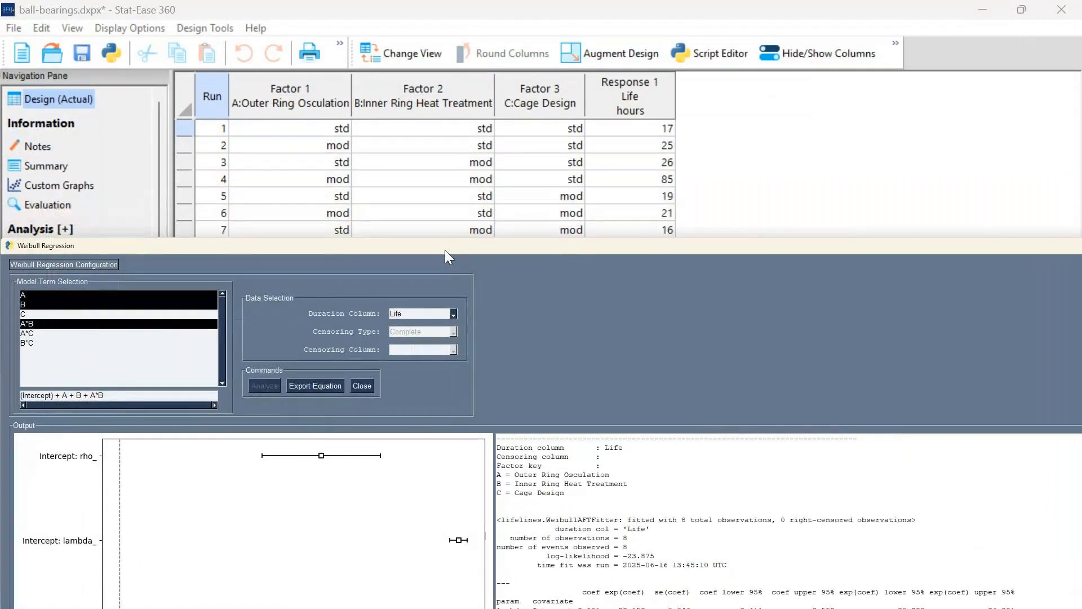
Export the reduced Weibull equation to the design table as a new response and close the Weibull regression and script windows
click(306, 385)
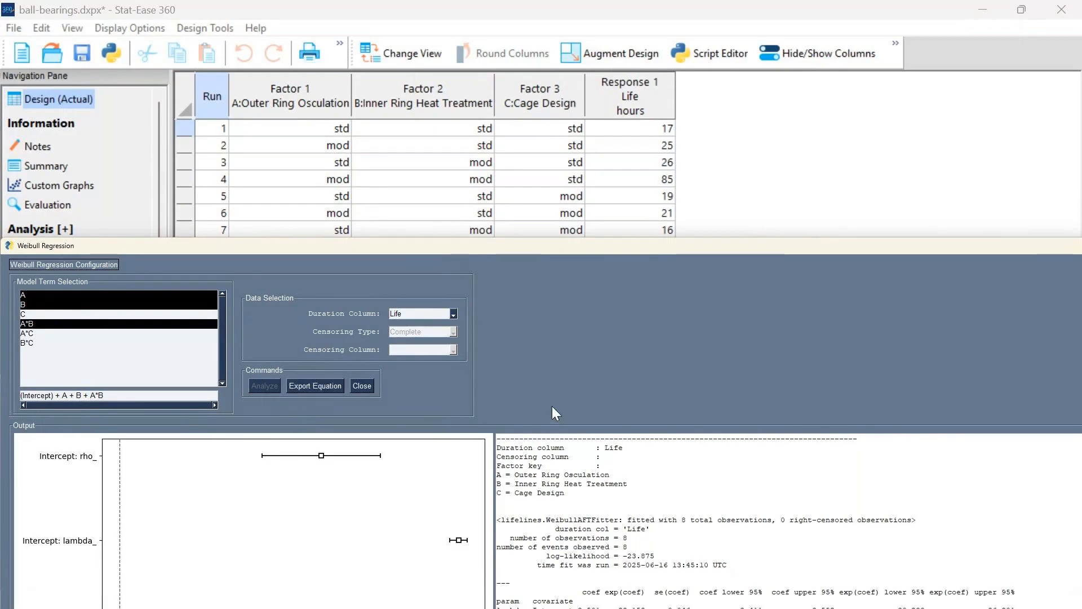
click(306, 385)
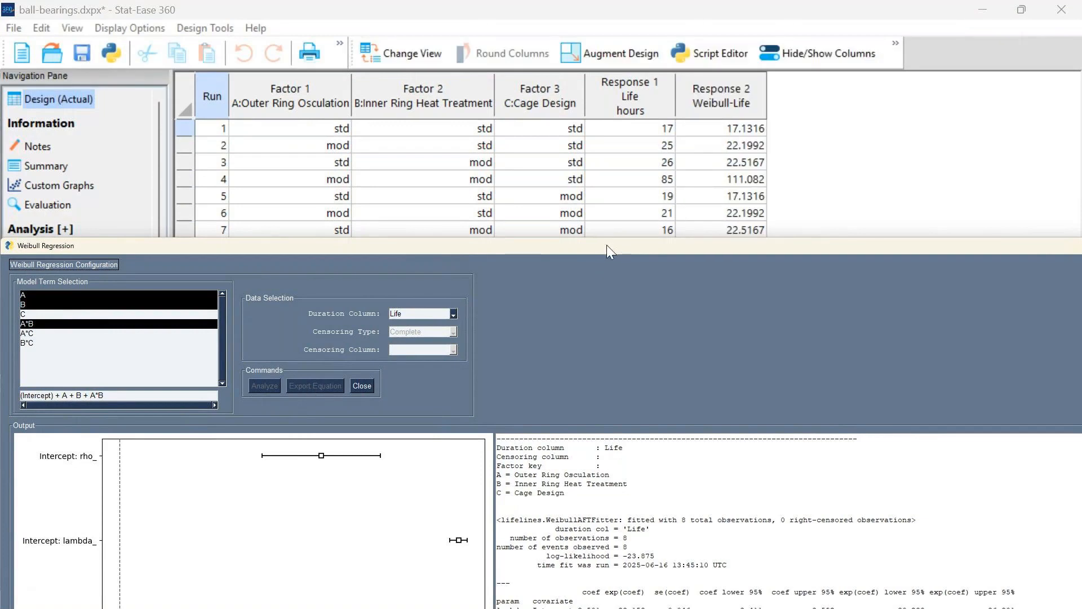
drag(824, 251, 498, 225)
click(862, 217)
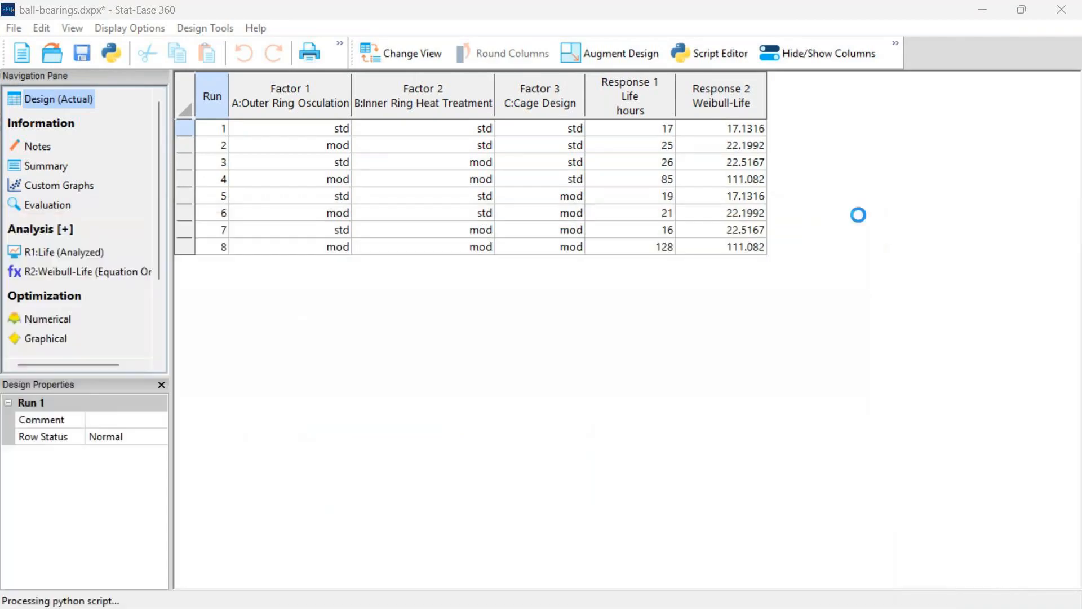
click(1068, 13)
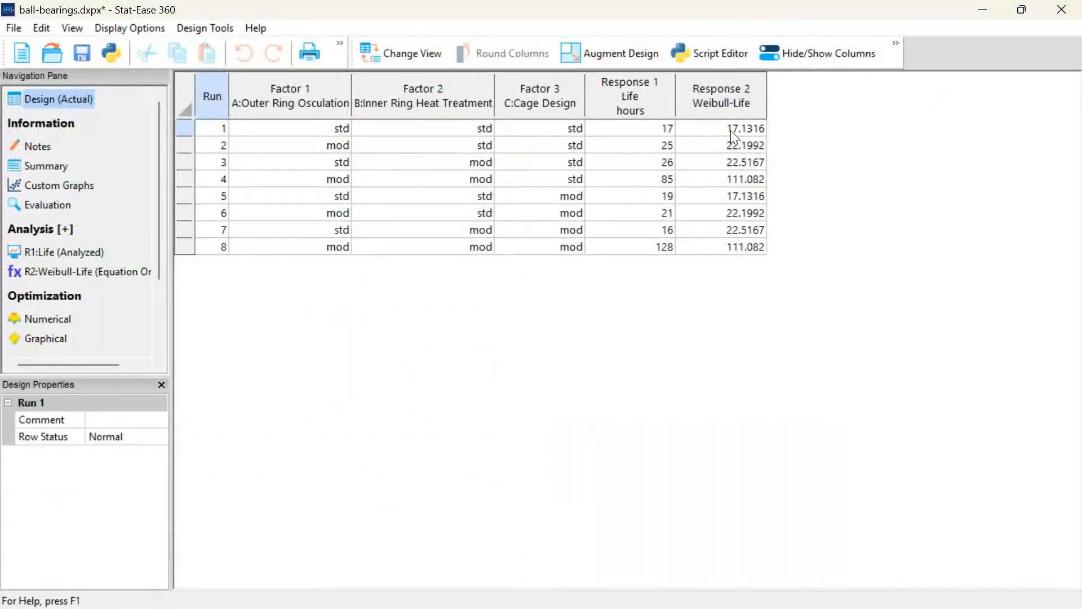
Examine the equation behind the Weibull-Life response in its simulation settings, keeping the option to use the equation in analysis
right_click(722, 93)
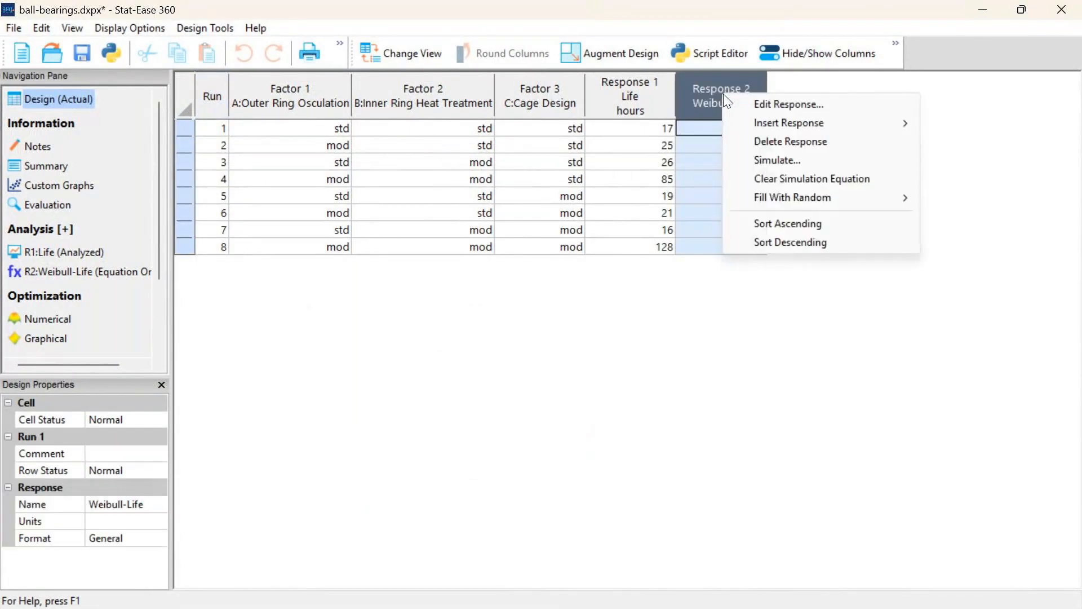
click(807, 165)
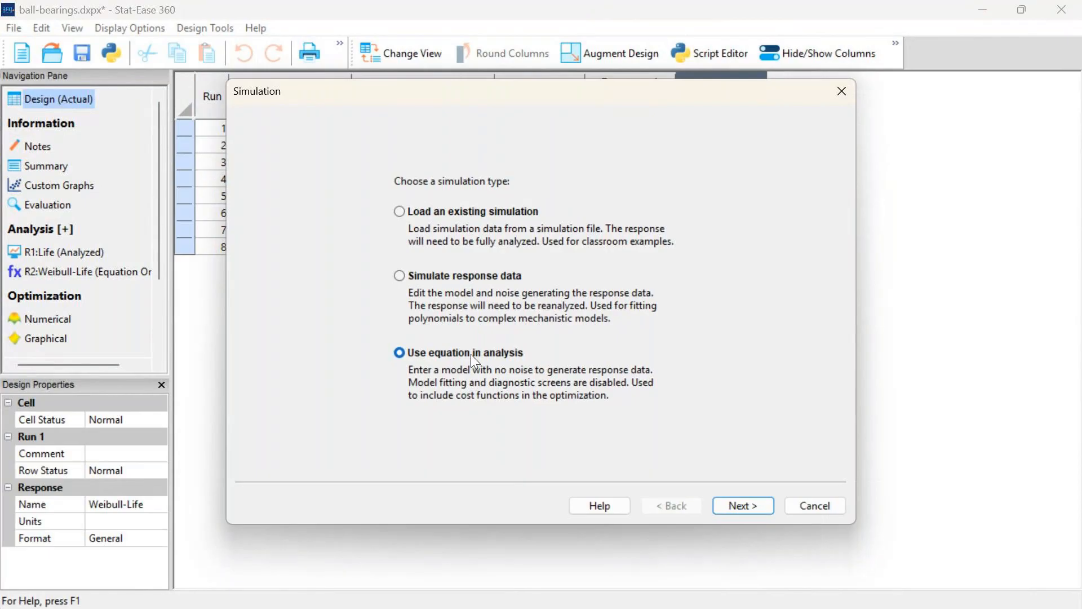
click(746, 502)
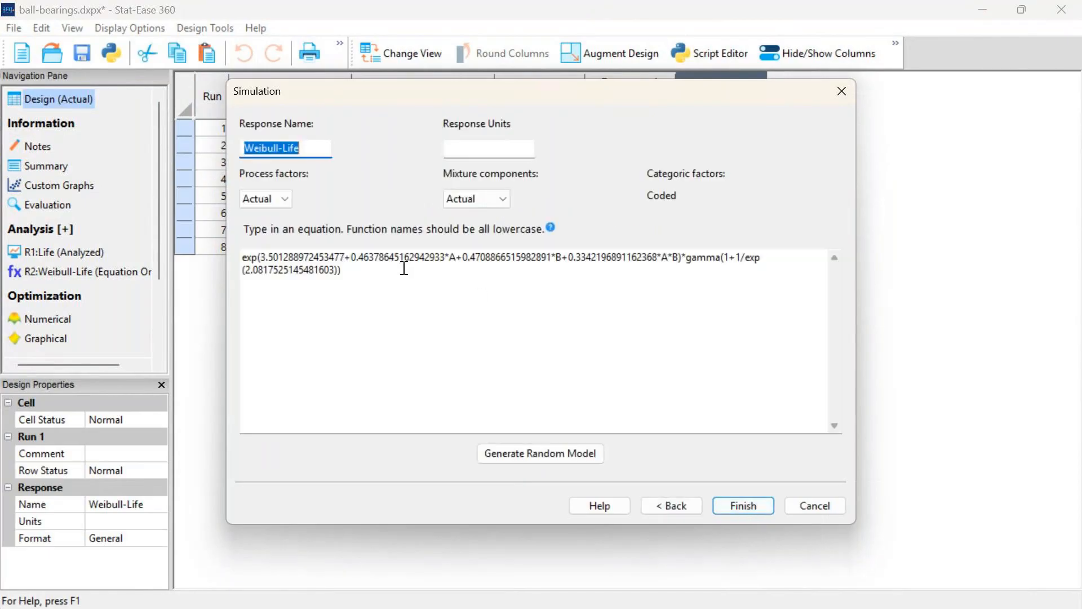
click(403, 276)
drag(403, 276, 222, 250)
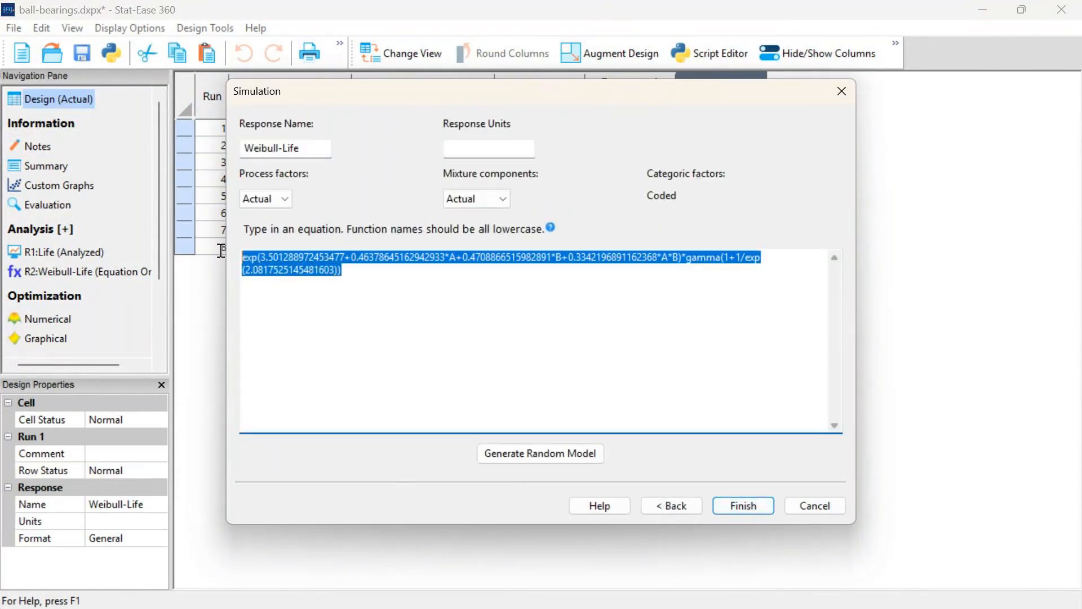
click(371, 275)
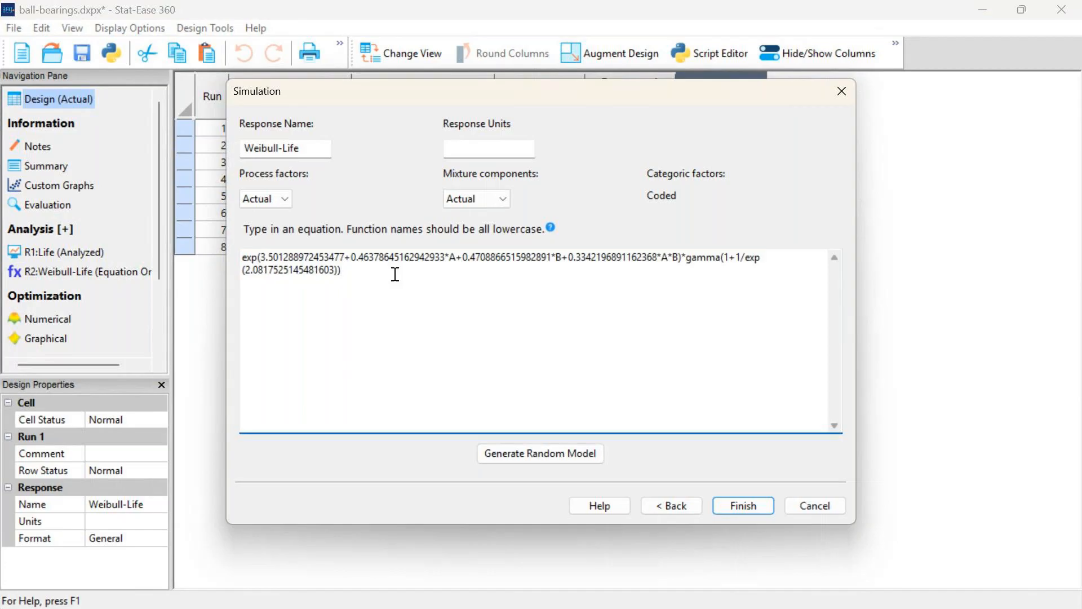
drag(519, 90, 664, 164)
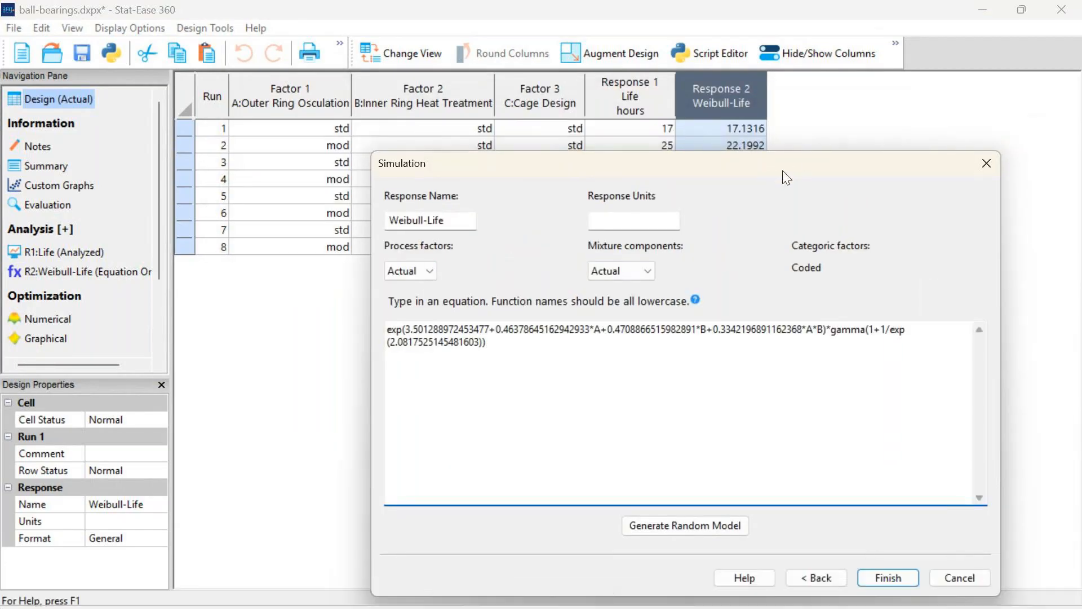
click(886, 579)
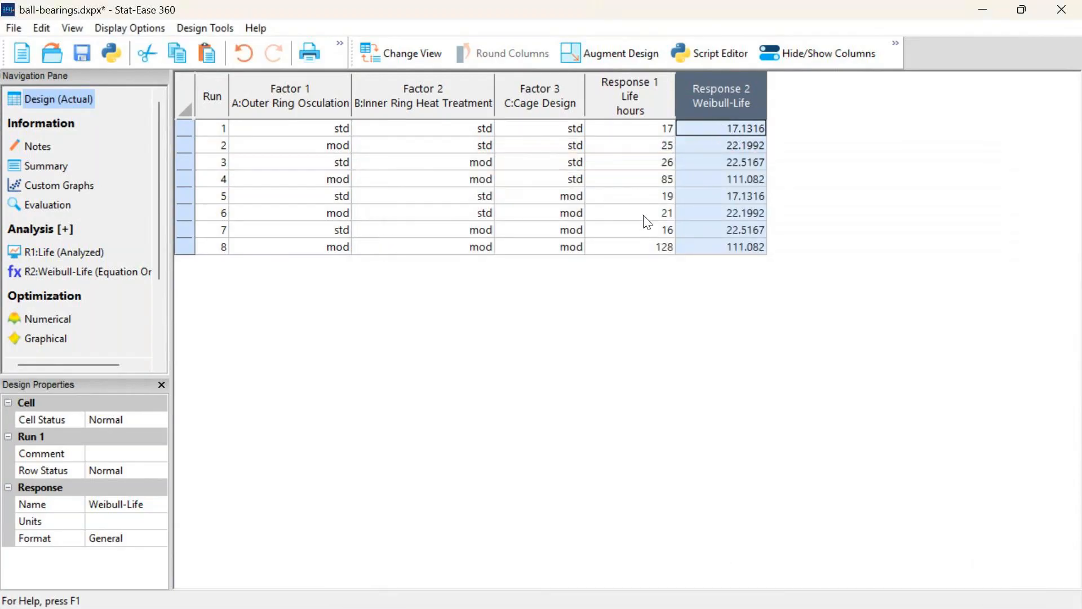
Display the interaction graph of outer ring osculation and inner ring heat treatment for the Weibull-Life response
click(45, 271)
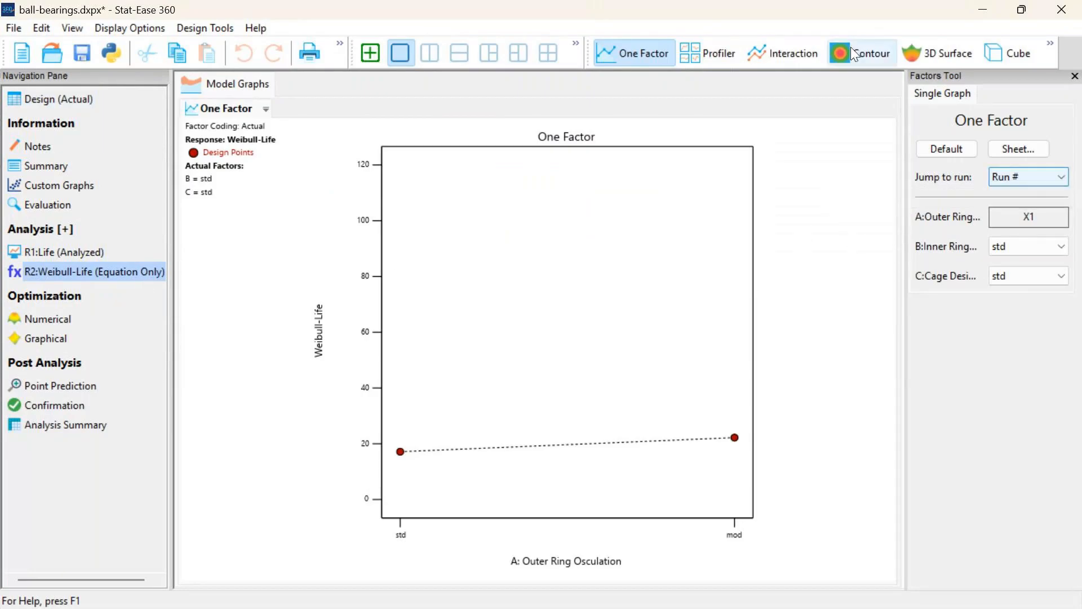
click(774, 56)
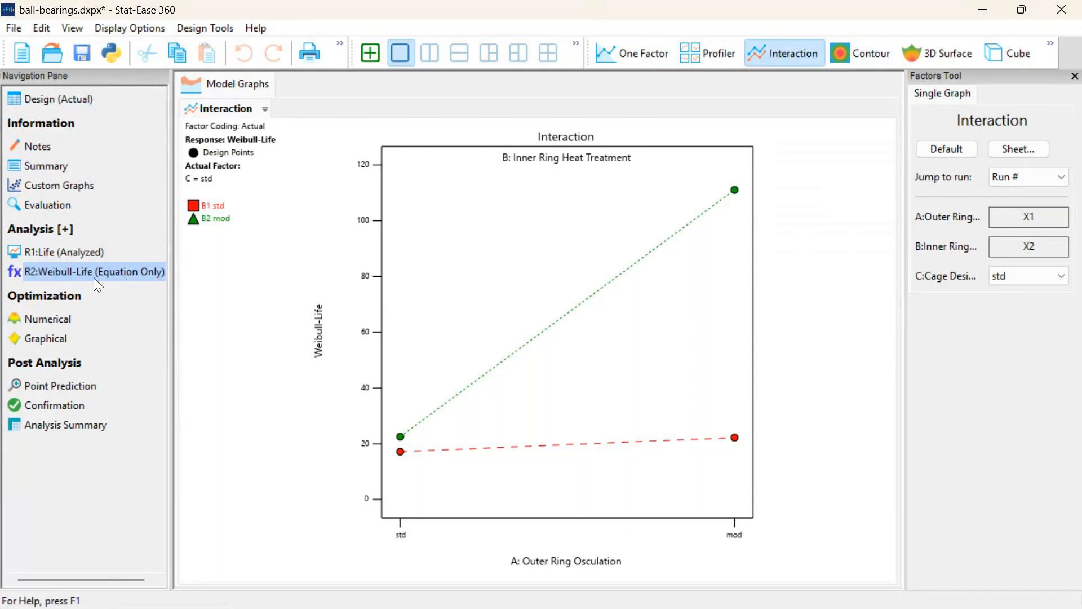
Run a numerical optimization with Weibull-Life set to maximize, and show solution 2
click(39, 320)
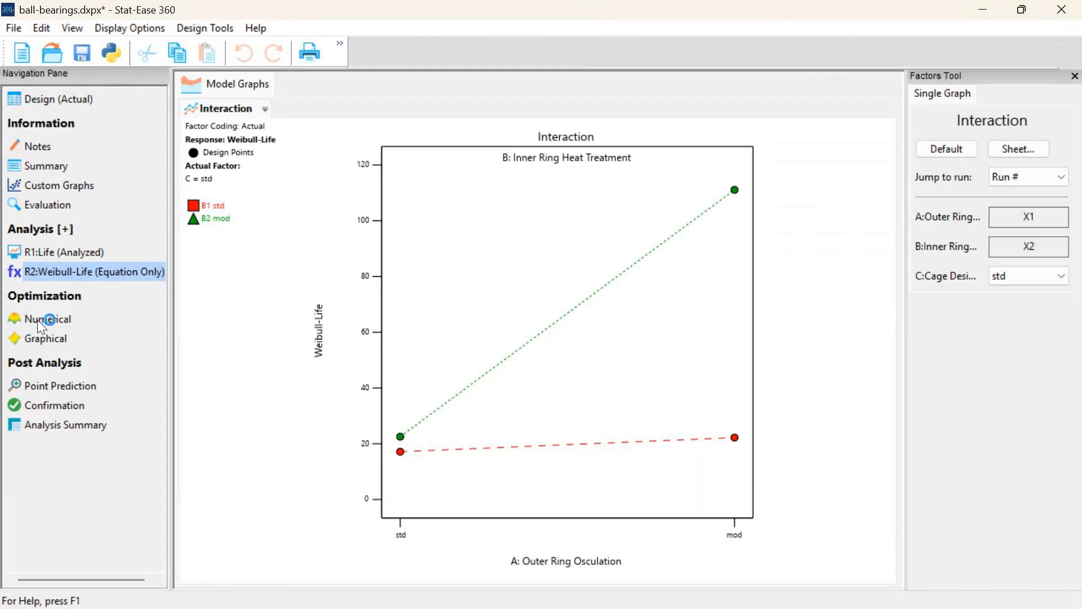
click(252, 160)
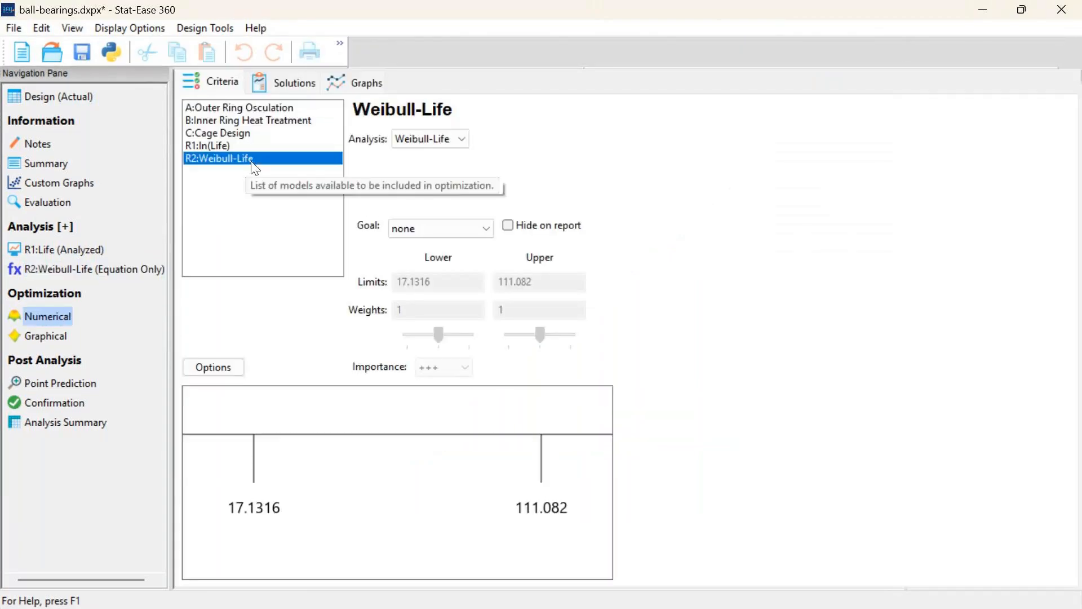
click(484, 230)
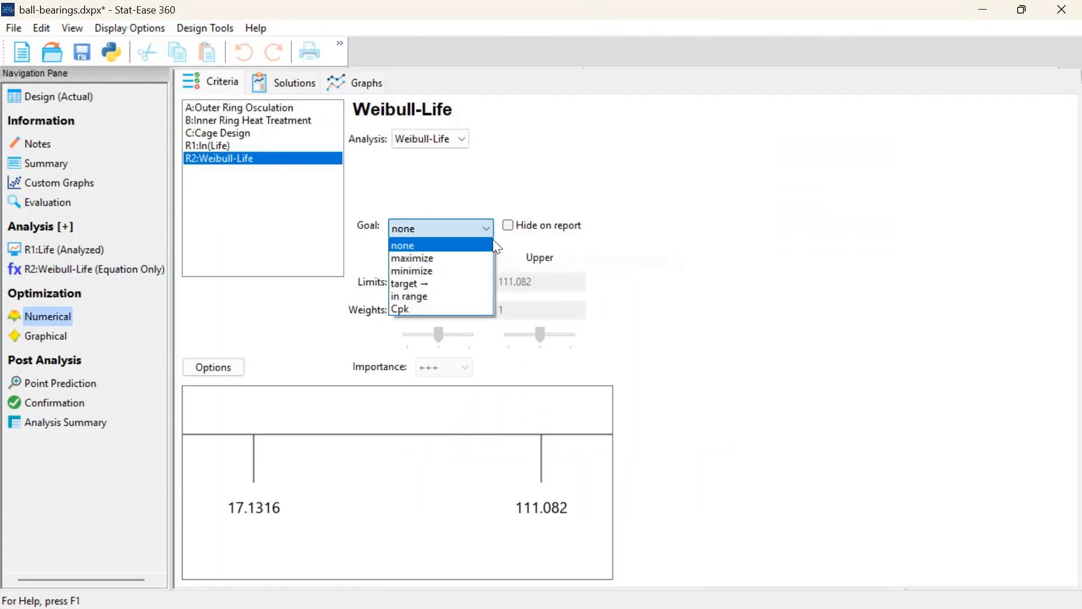
click(478, 259)
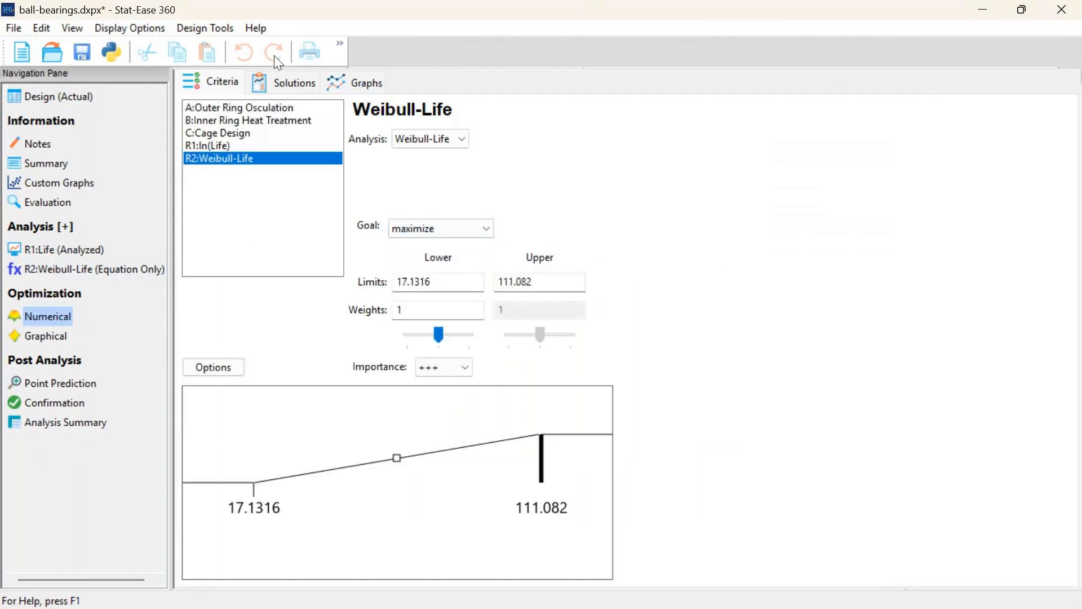
click(279, 73)
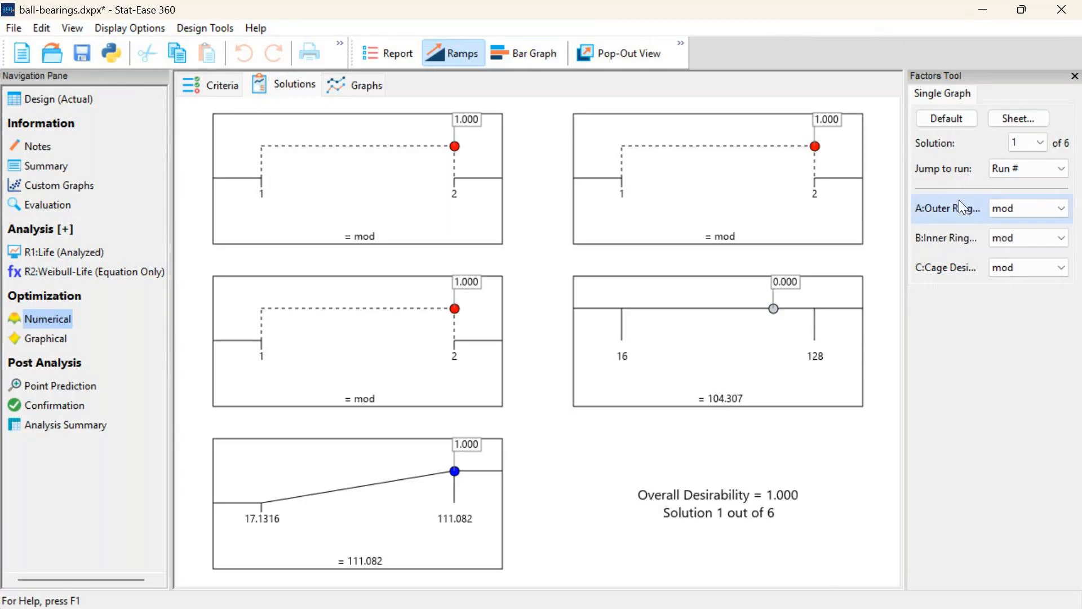
click(1023, 143)
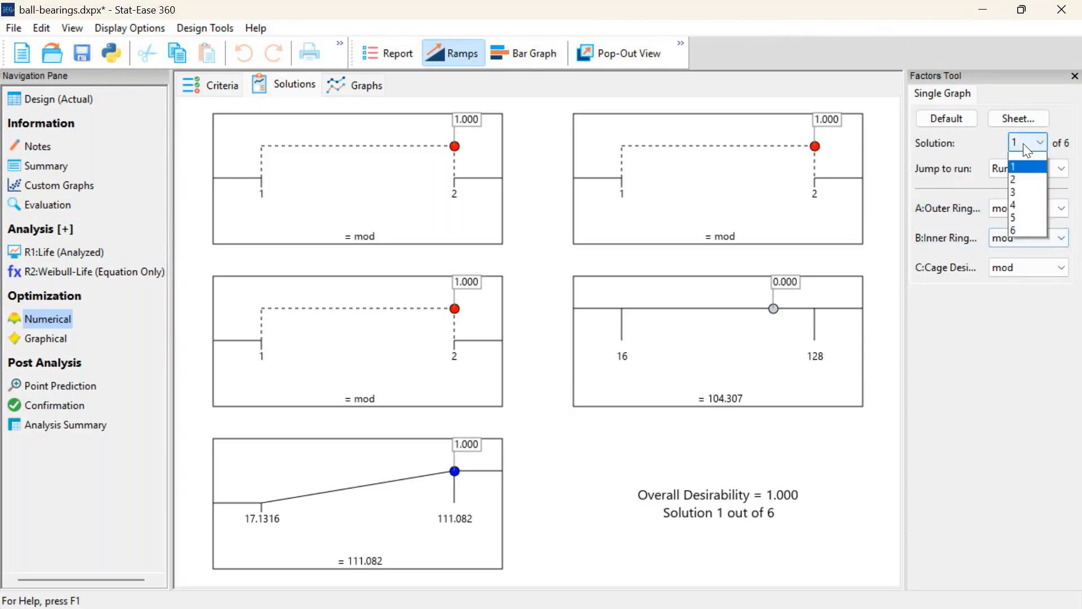
click(1019, 169)
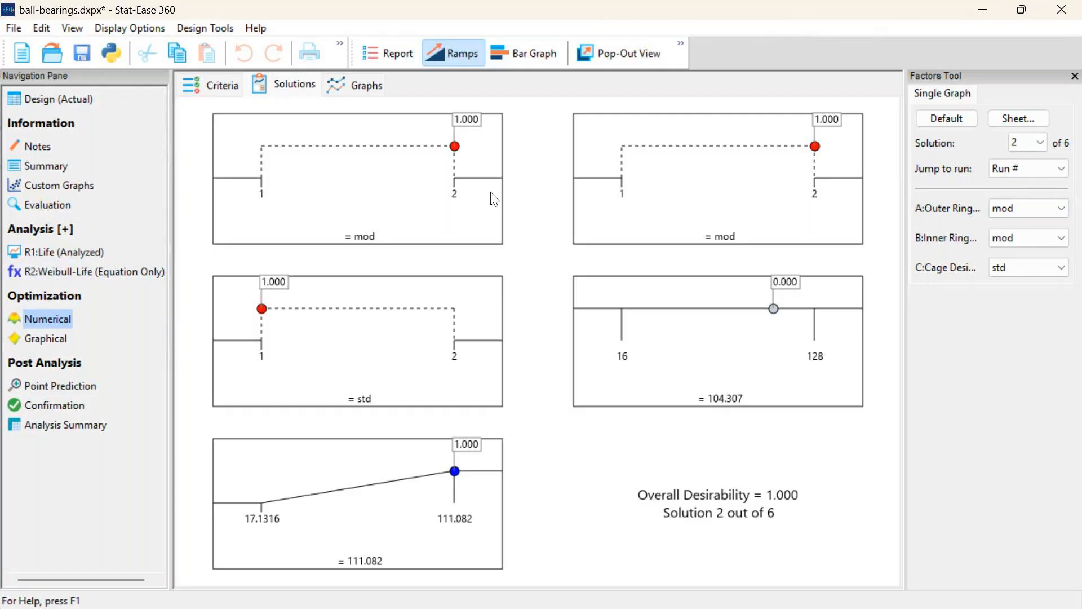
Open the Chemical Conversion (Analyzed) tutorial data without saving the changes to ball-bearings.dxpx
click(258, 27)
mouse_move(361, 129)
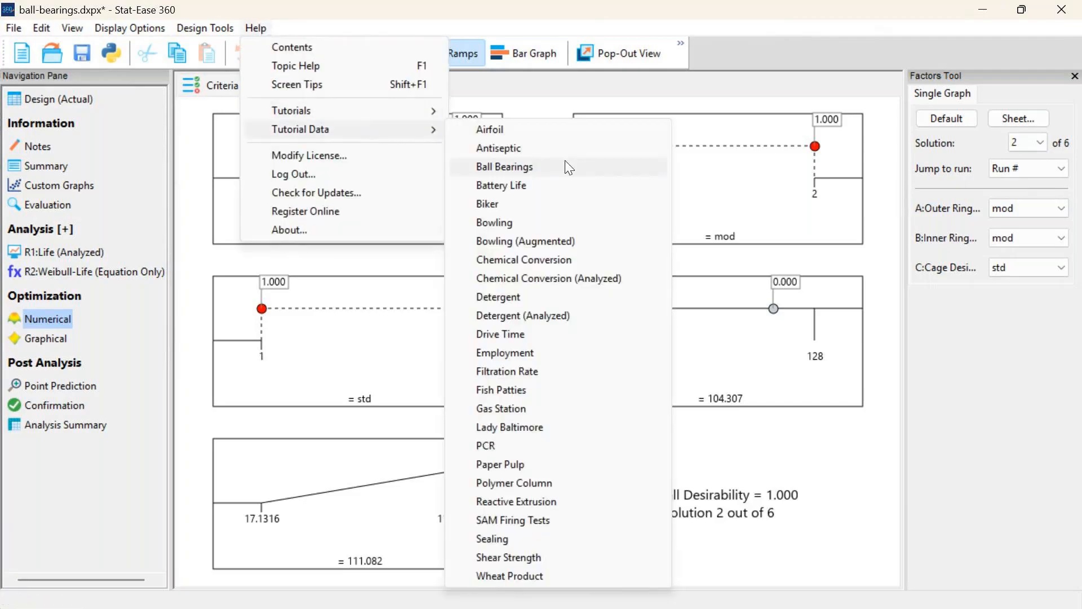
click(584, 282)
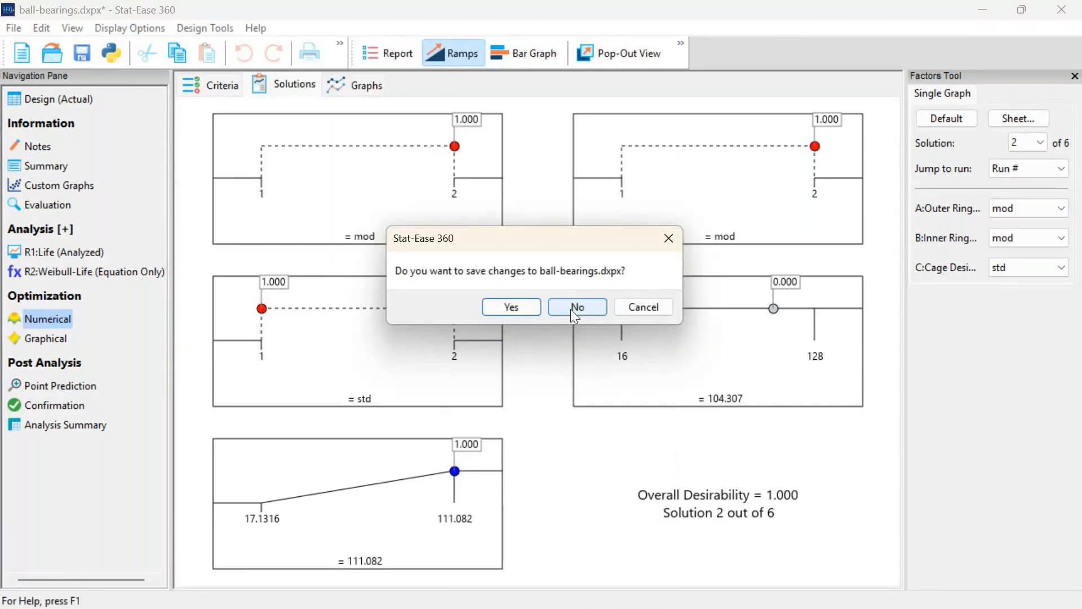
click(571, 307)
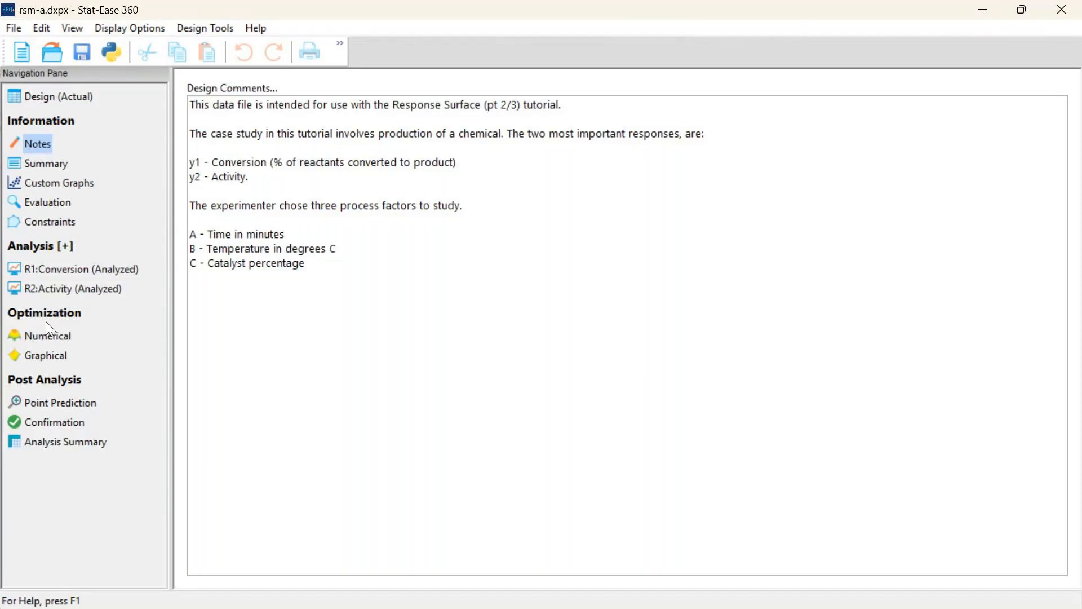
Run a numerical optimization that maximizes Conversion and minimizes Activity
click(47, 335)
click(216, 146)
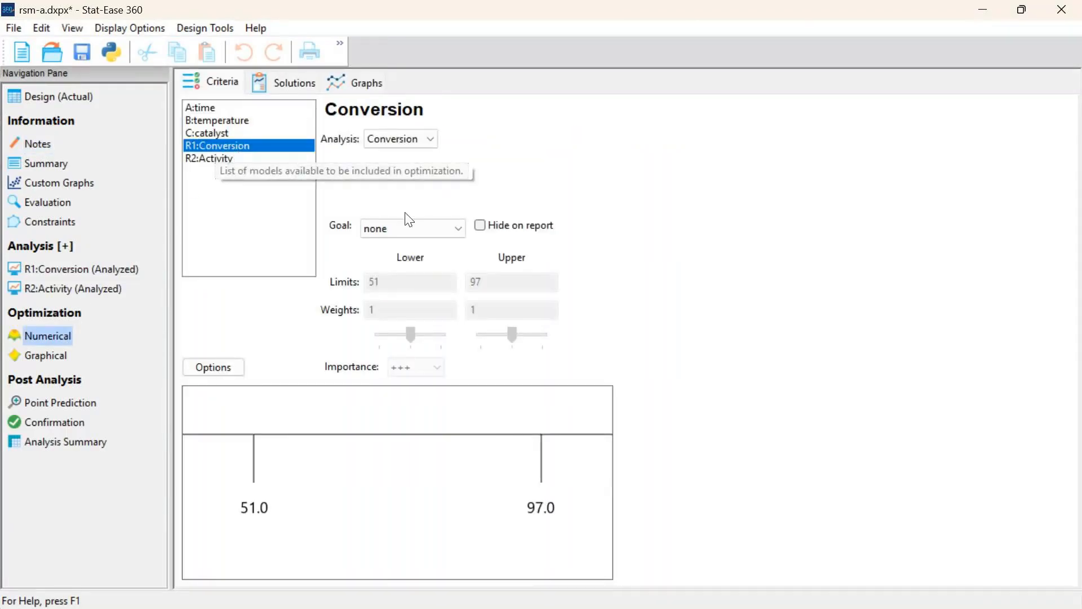
click(429, 228)
click(394, 258)
click(248, 158)
click(398, 228)
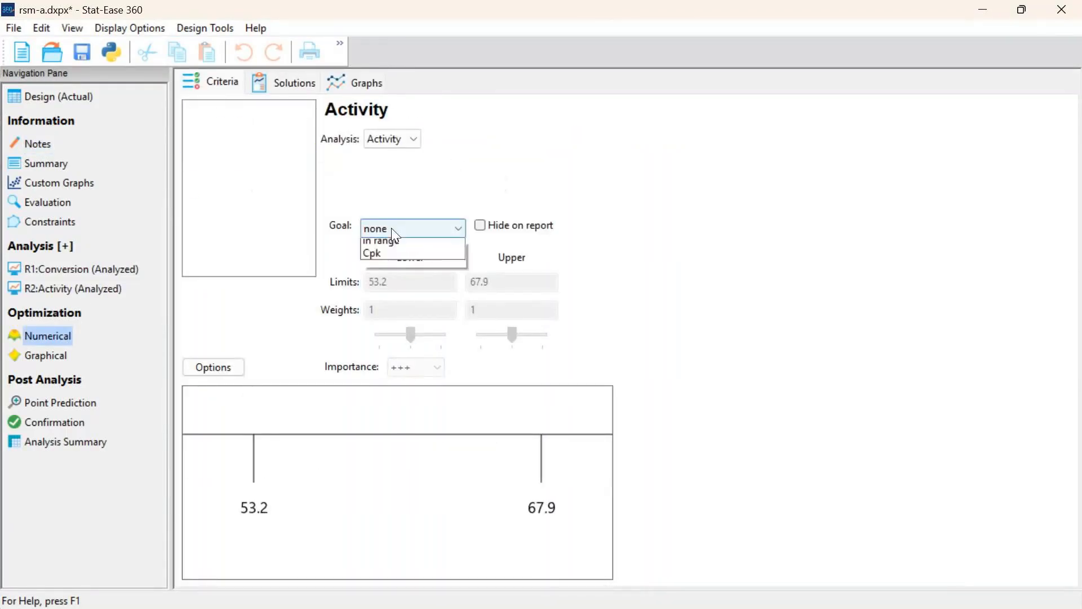
click(412, 273)
click(283, 85)
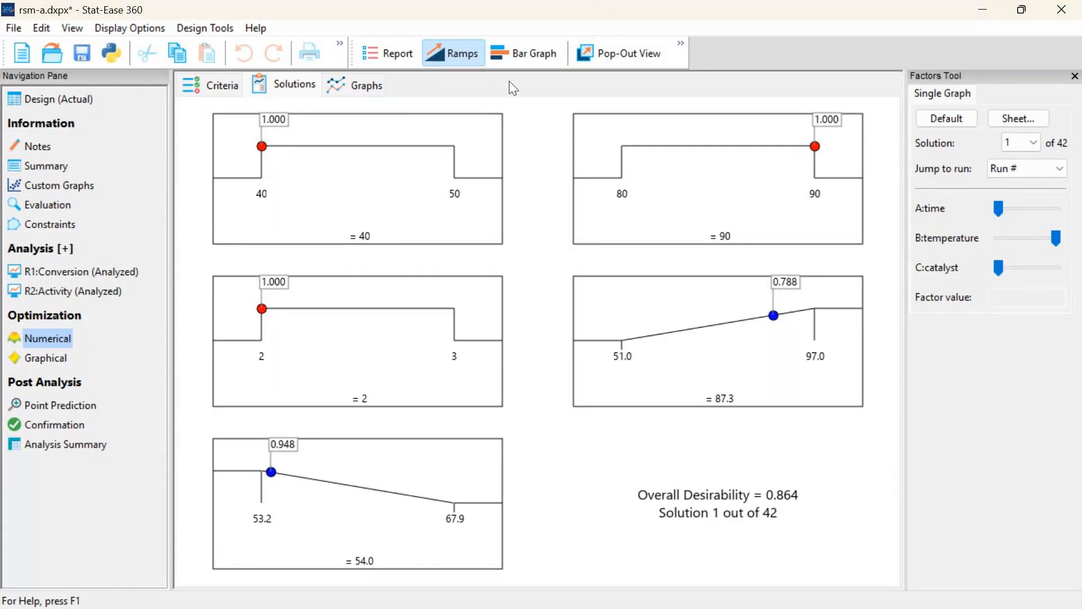
Examine the individual desirabilities of the factors and responses and the overall desirability of solution 1 in the optimization report
click(395, 53)
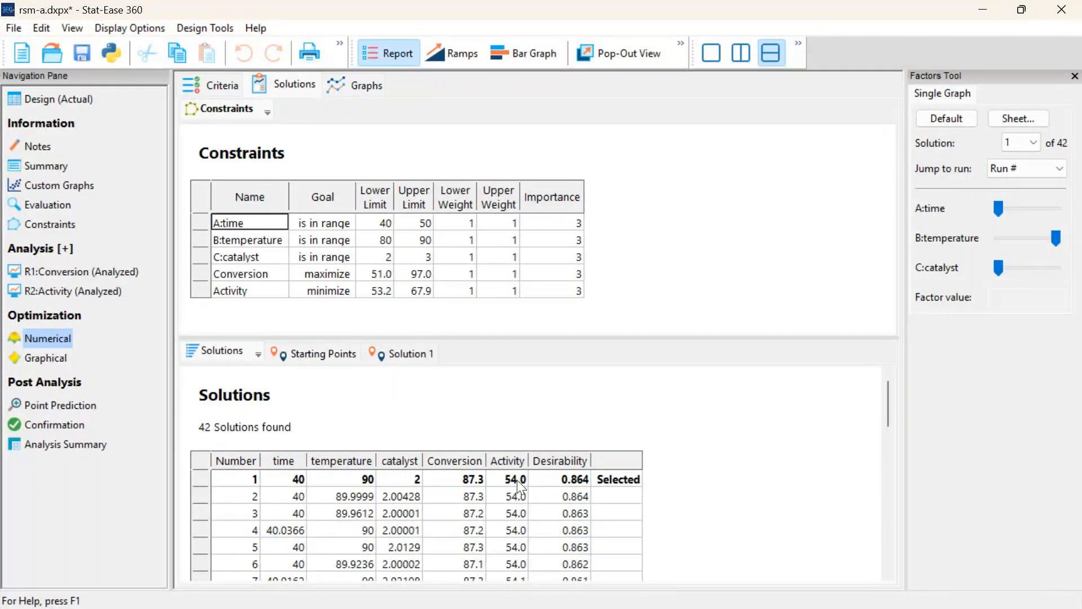
click(410, 354)
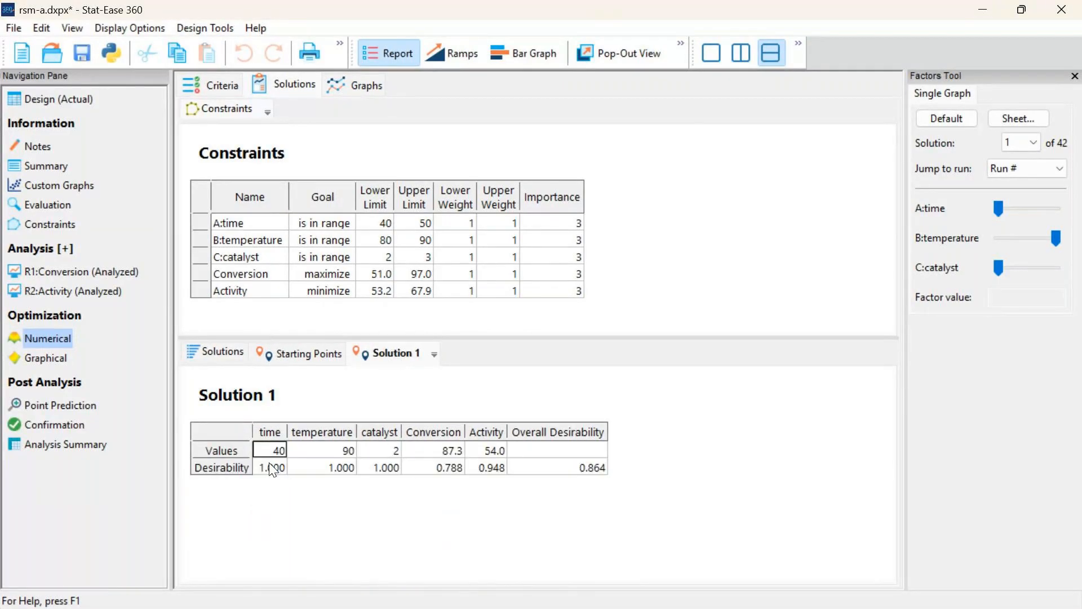
drag(274, 468, 478, 474)
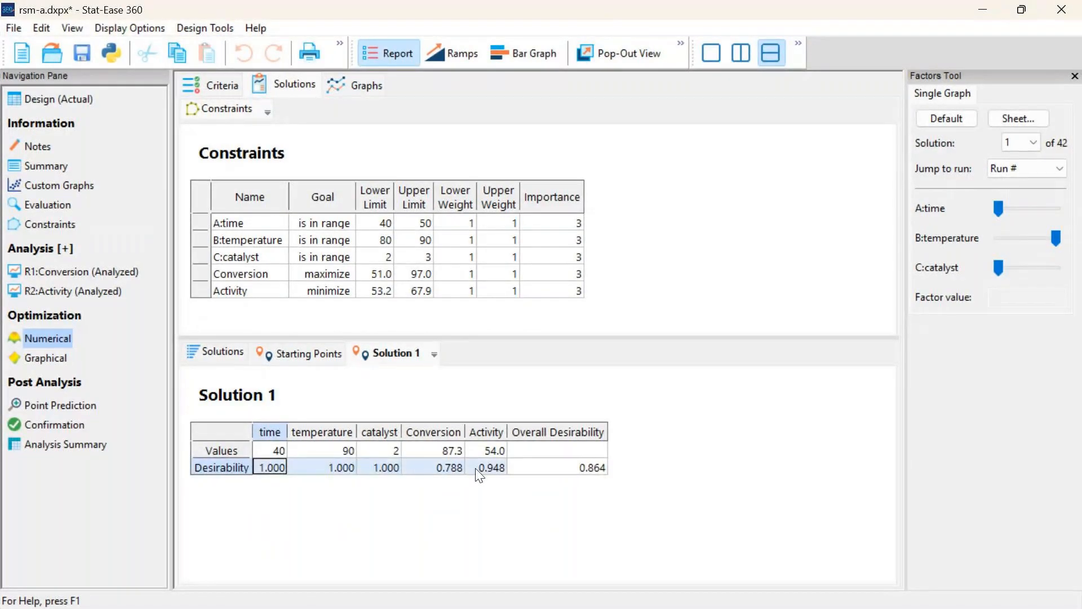
click(434, 470)
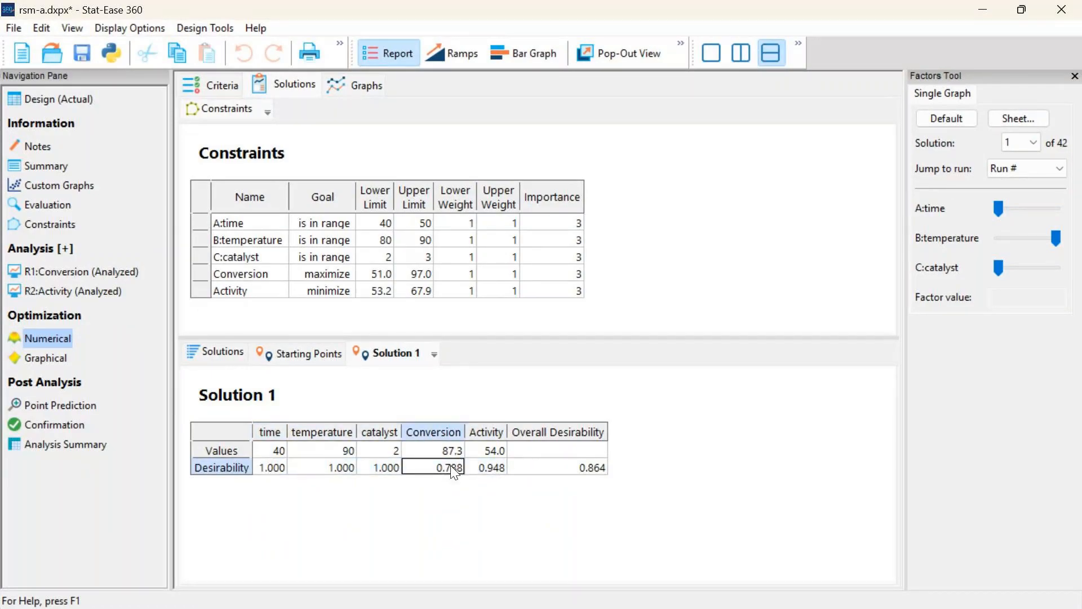
click(488, 451)
click(494, 471)
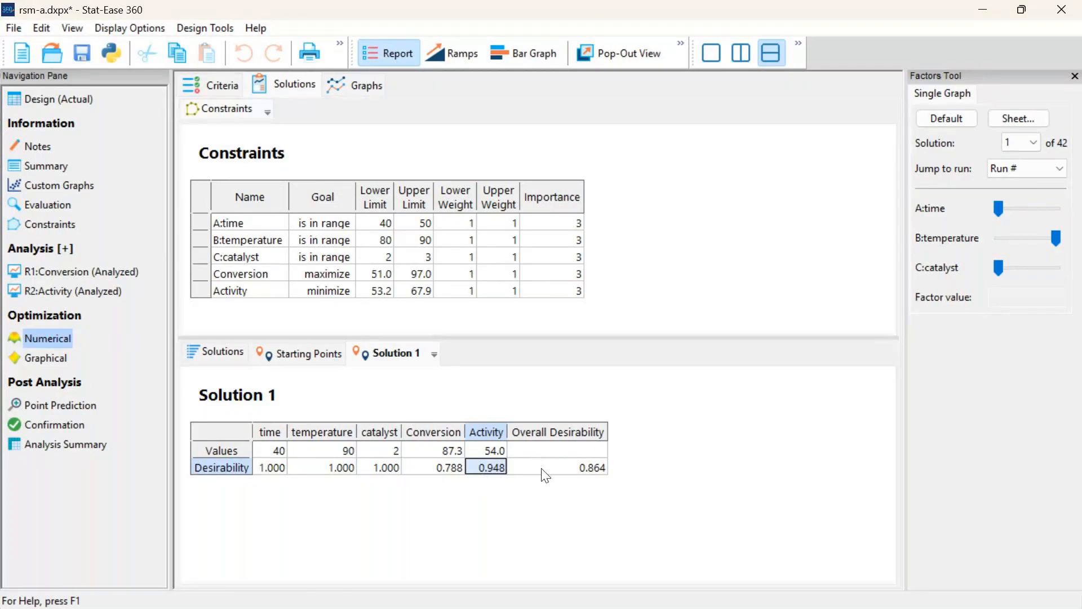
click(560, 469)
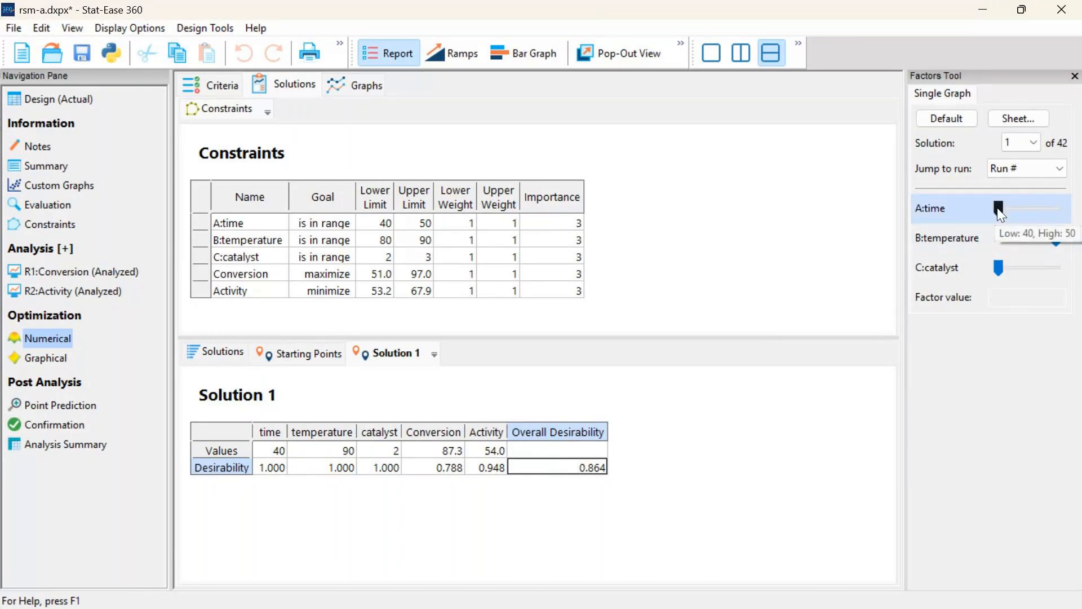
Move the time factor to 44.3 and examine the current point's values and desirabilities in the report
drag(999, 208, 1020, 225)
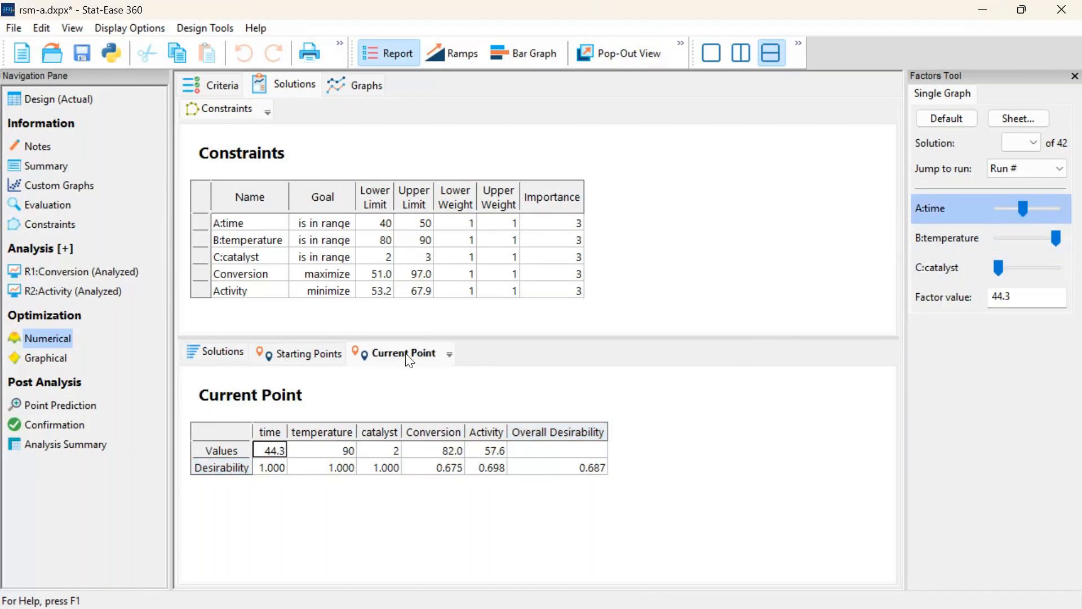
click(201, 397)
drag(202, 398, 307, 398)
click(304, 399)
Show the optimization ramps and lower the temperature factor to 84
click(449, 52)
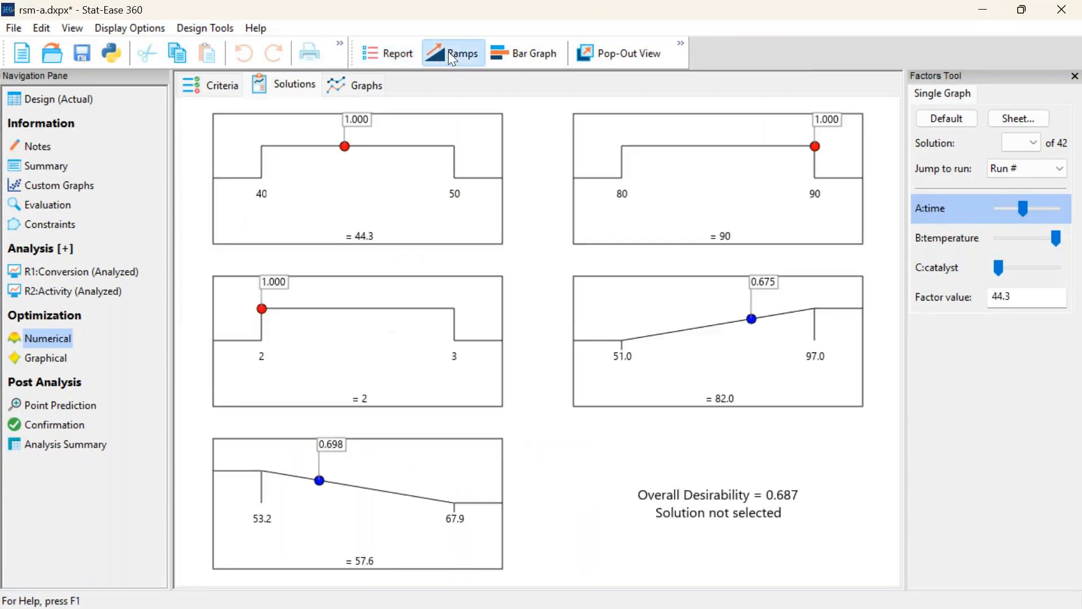
drag(1057, 239, 1019, 238)
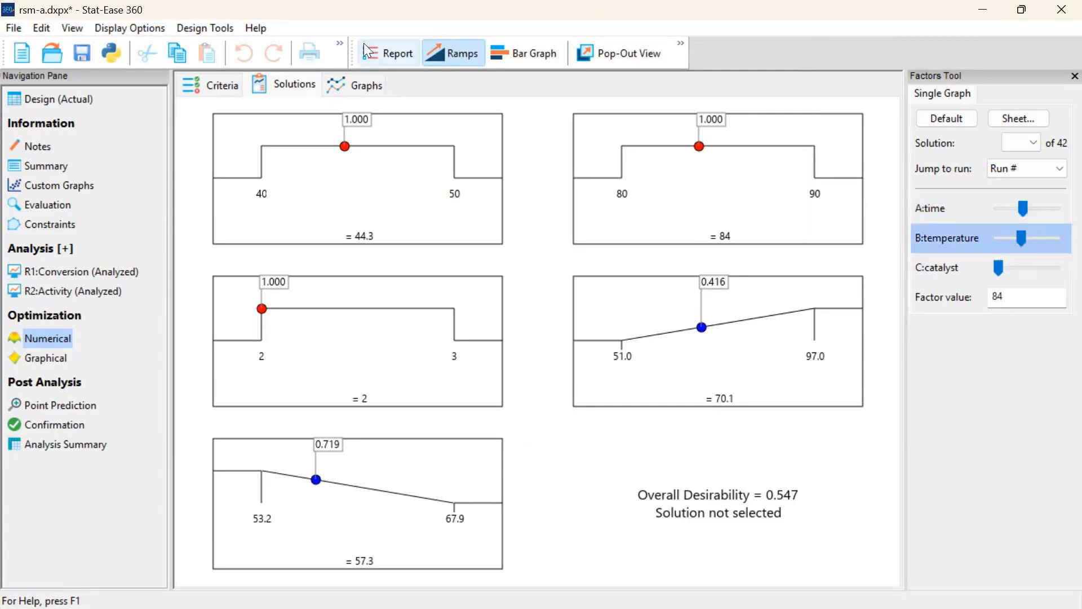
Show the desirabilities as a bar graph and lower the time factor to 42.2
click(501, 53)
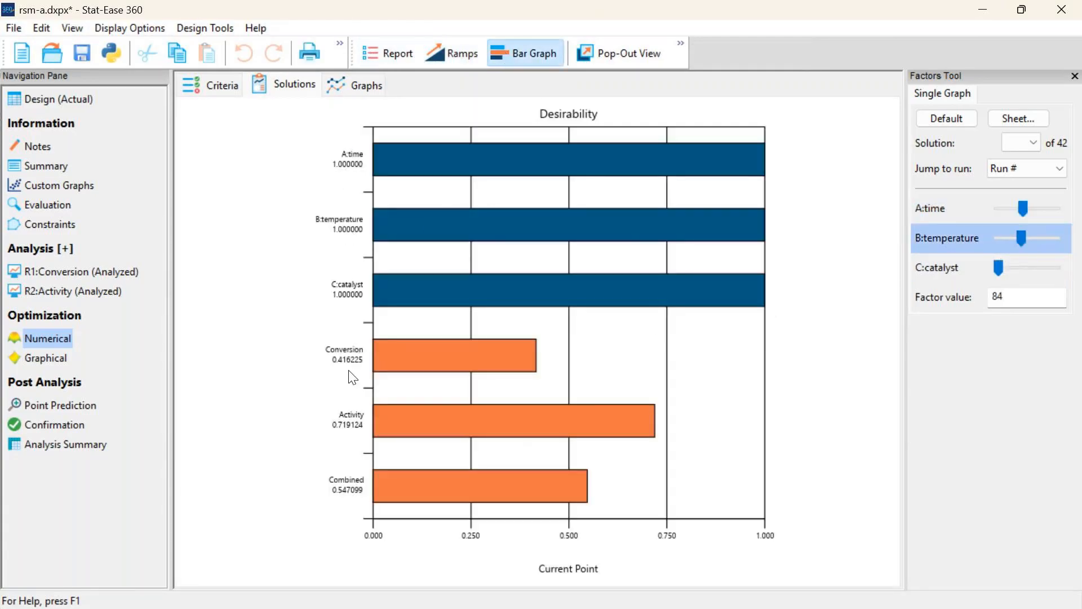
drag(1023, 208, 1011, 214)
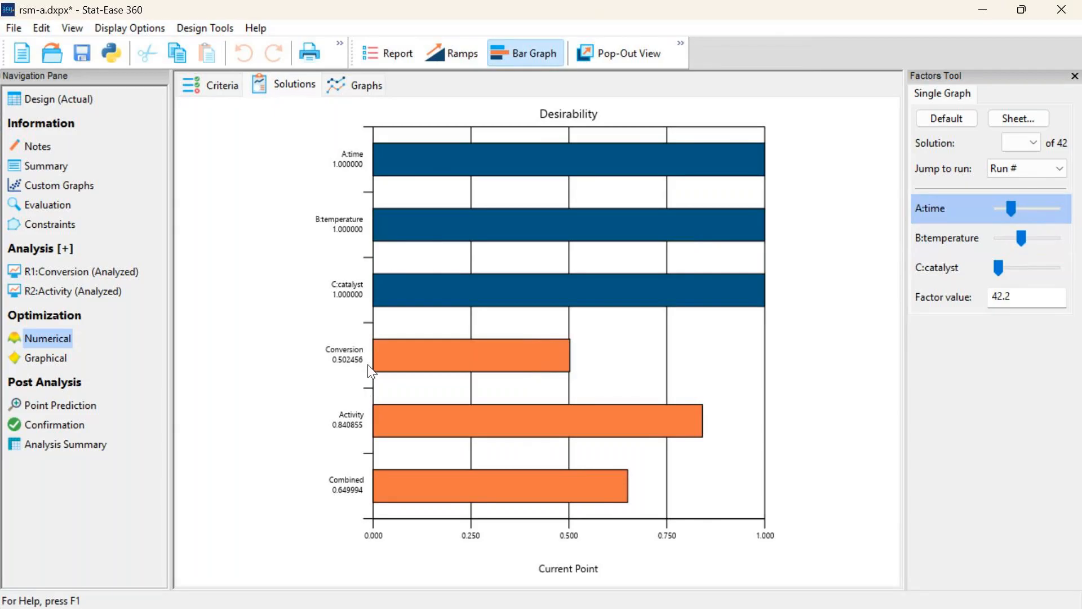
Set the factor values to match one of the listed optimization solutions
click(1031, 142)
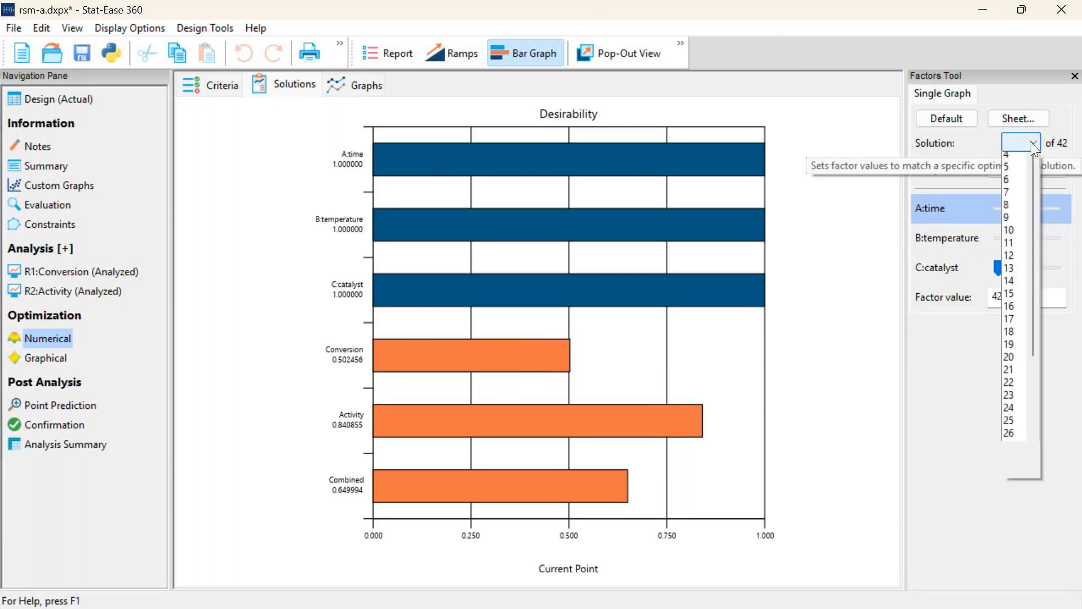
click(1019, 170)
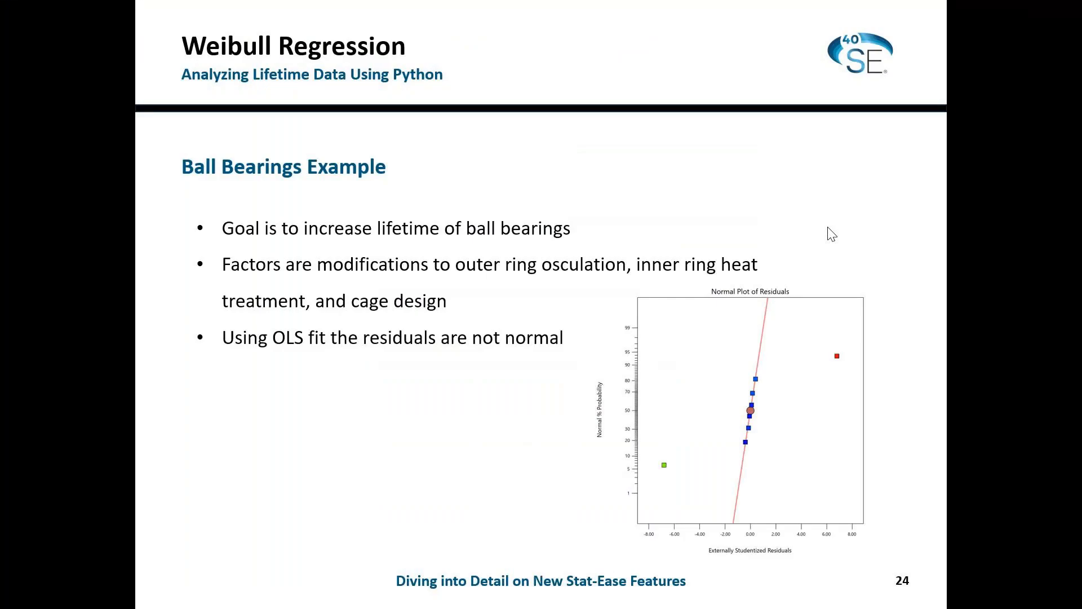
key(Right)
key(Right)
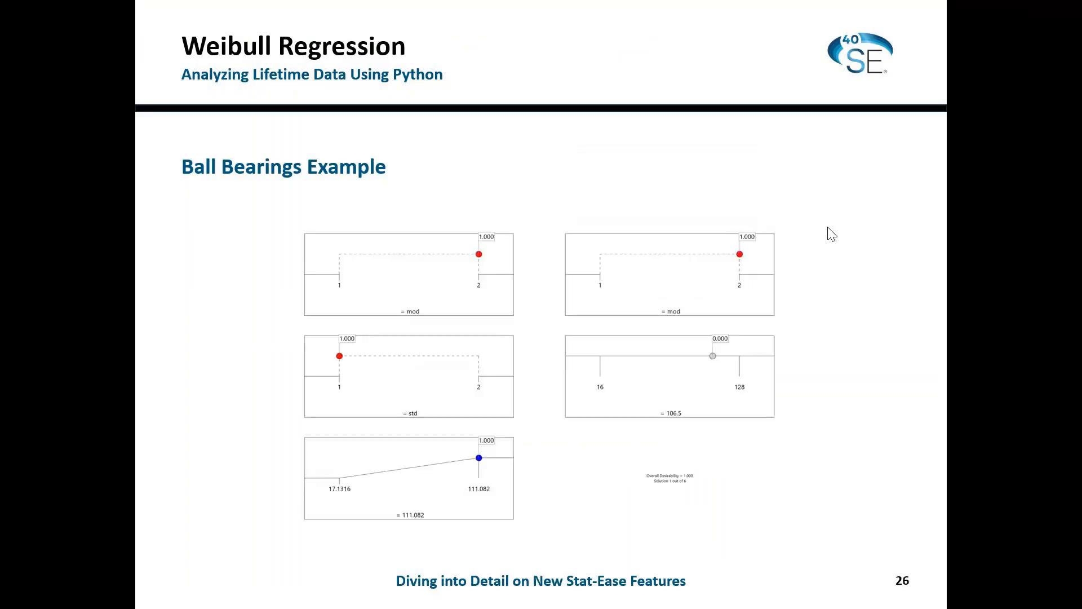
key(Right)
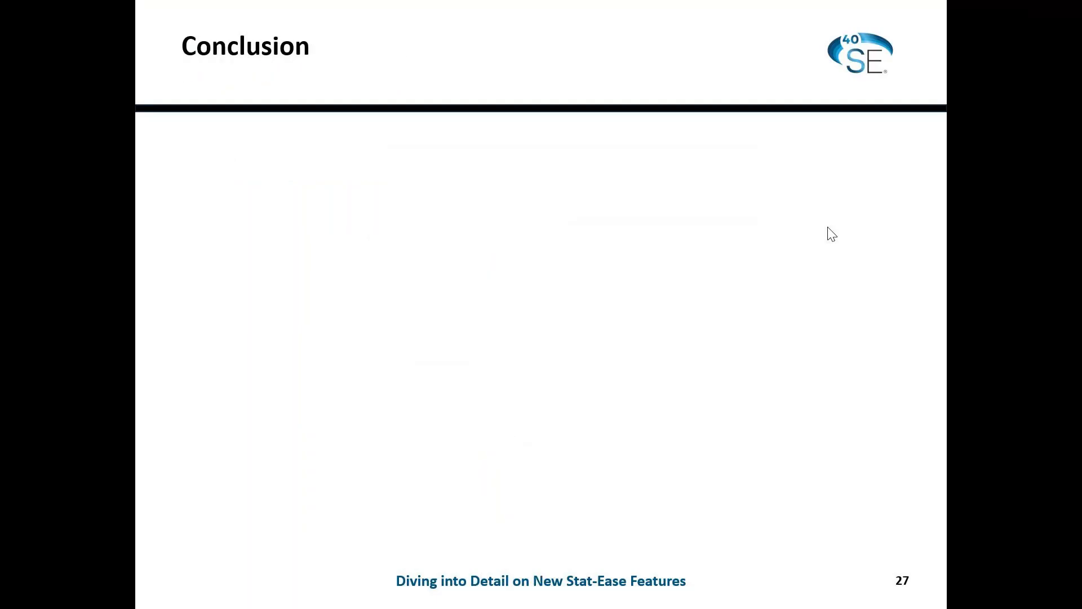